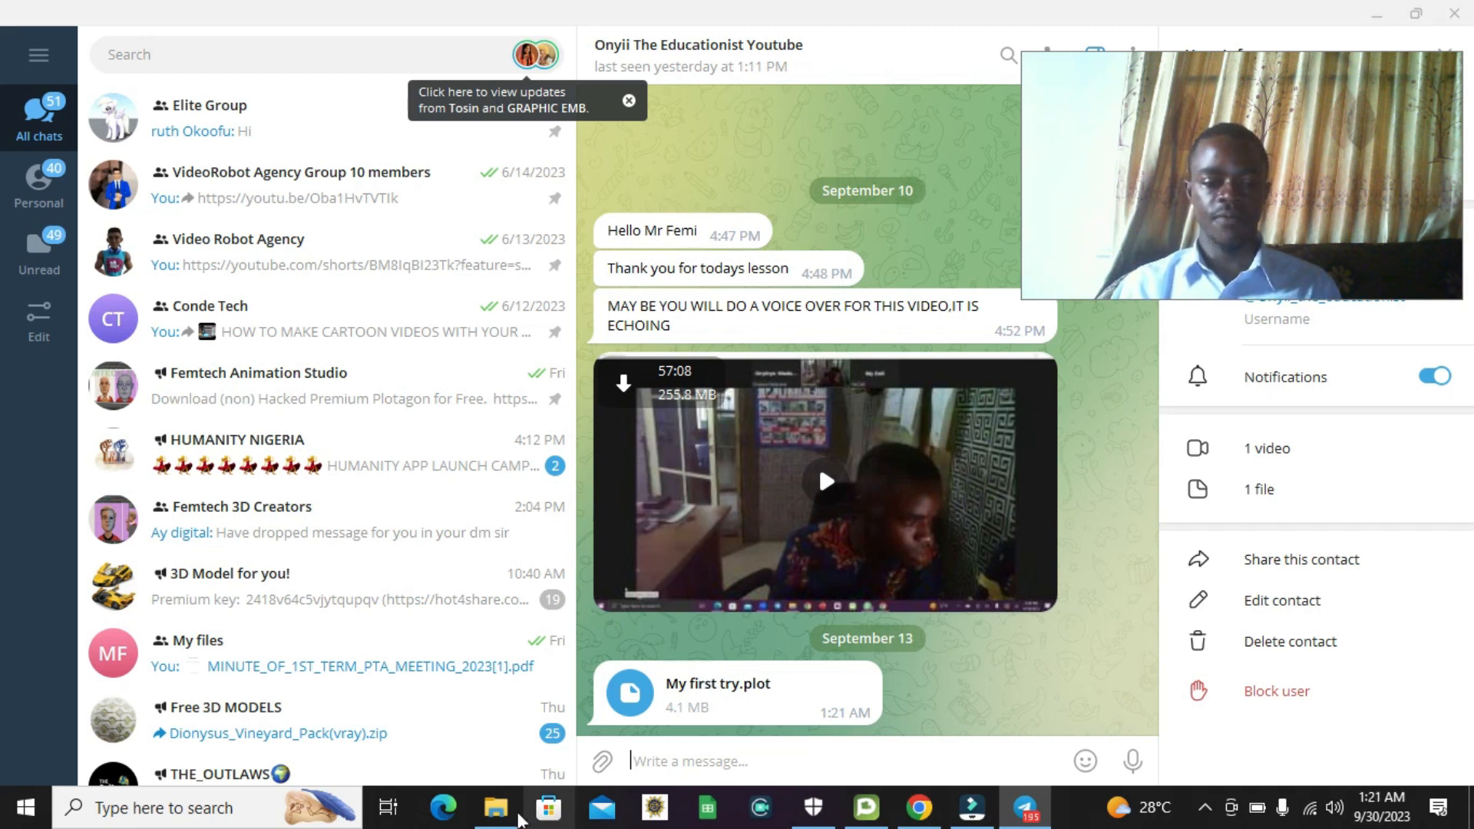
# Step: Play My Plotagon Movie from the PLOTAGON VIDEO folder in a maximized player
pyautogui.click(508, 810)
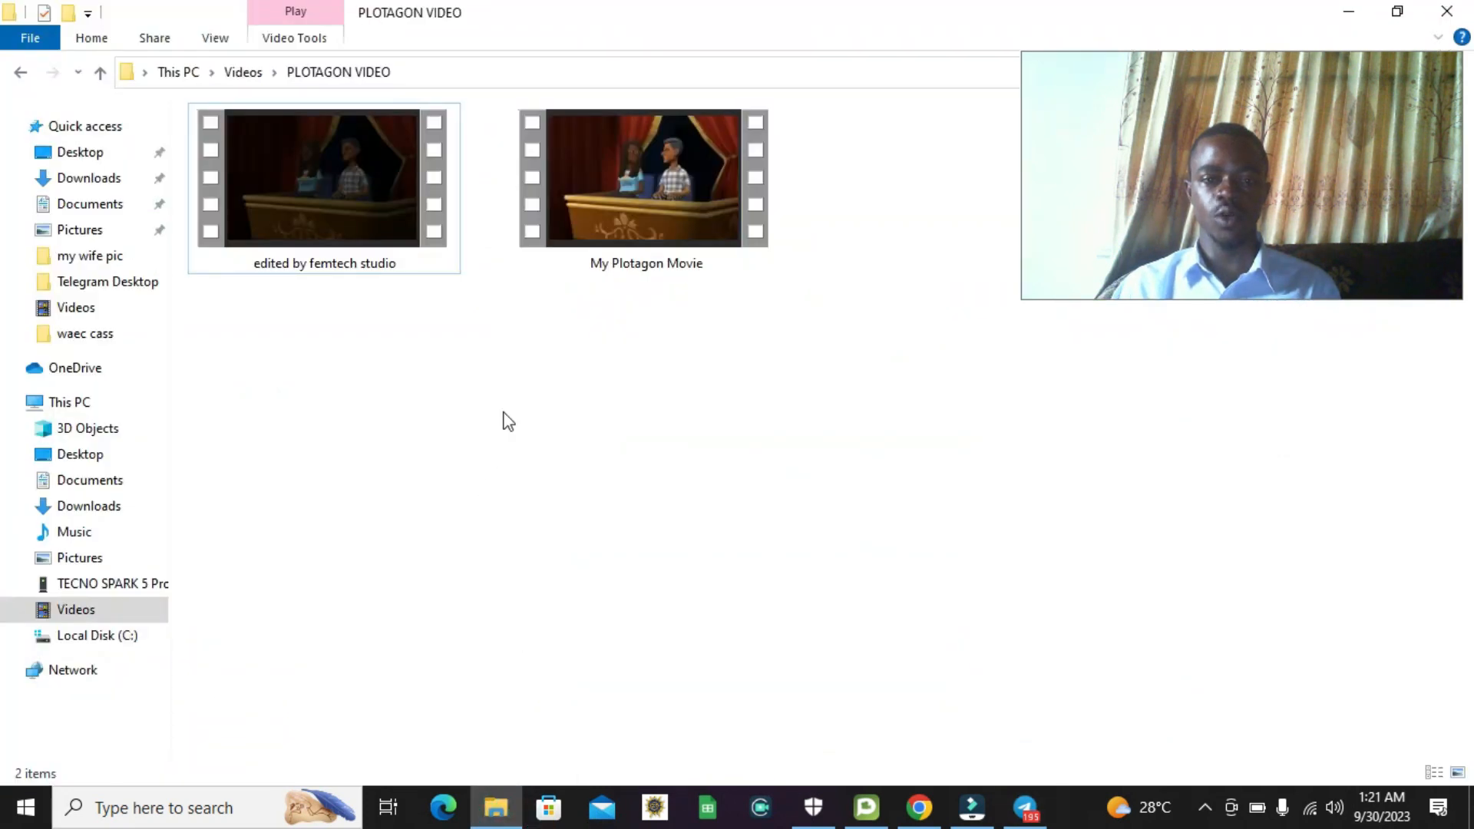
pyautogui.click(1026, 809)
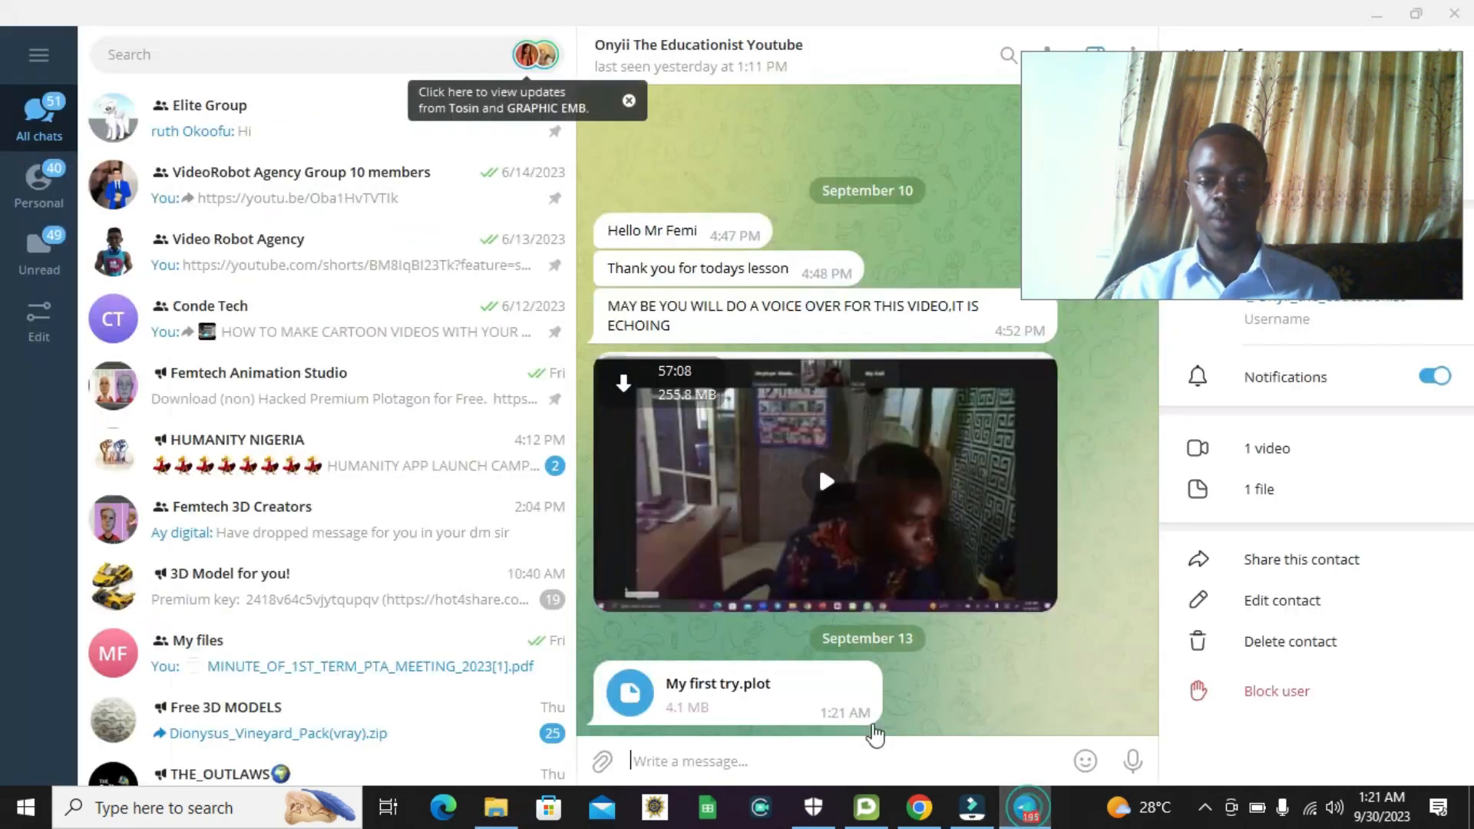
pyautogui.click(1034, 823)
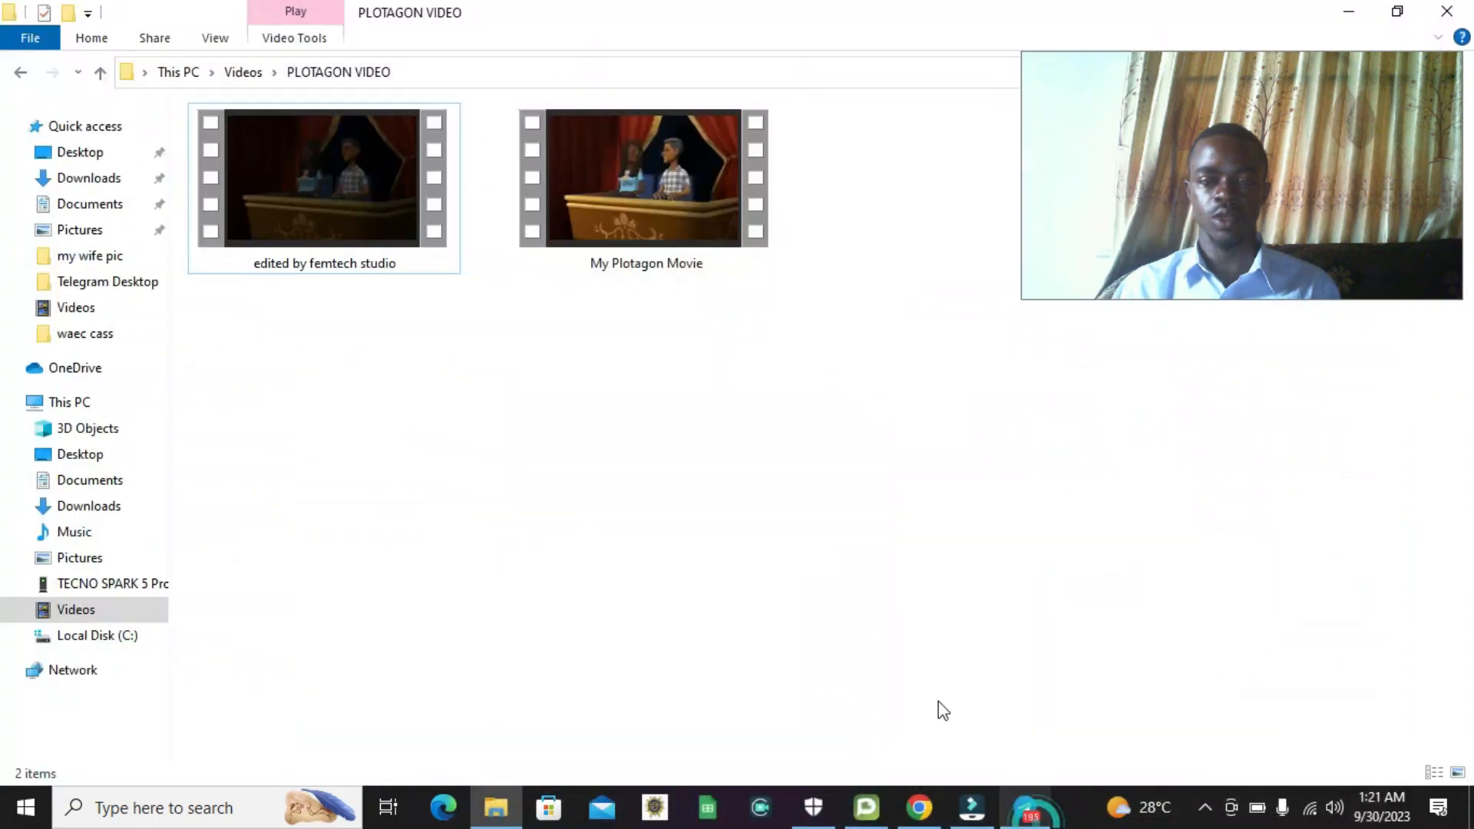
pyautogui.doubleClick(611, 206)
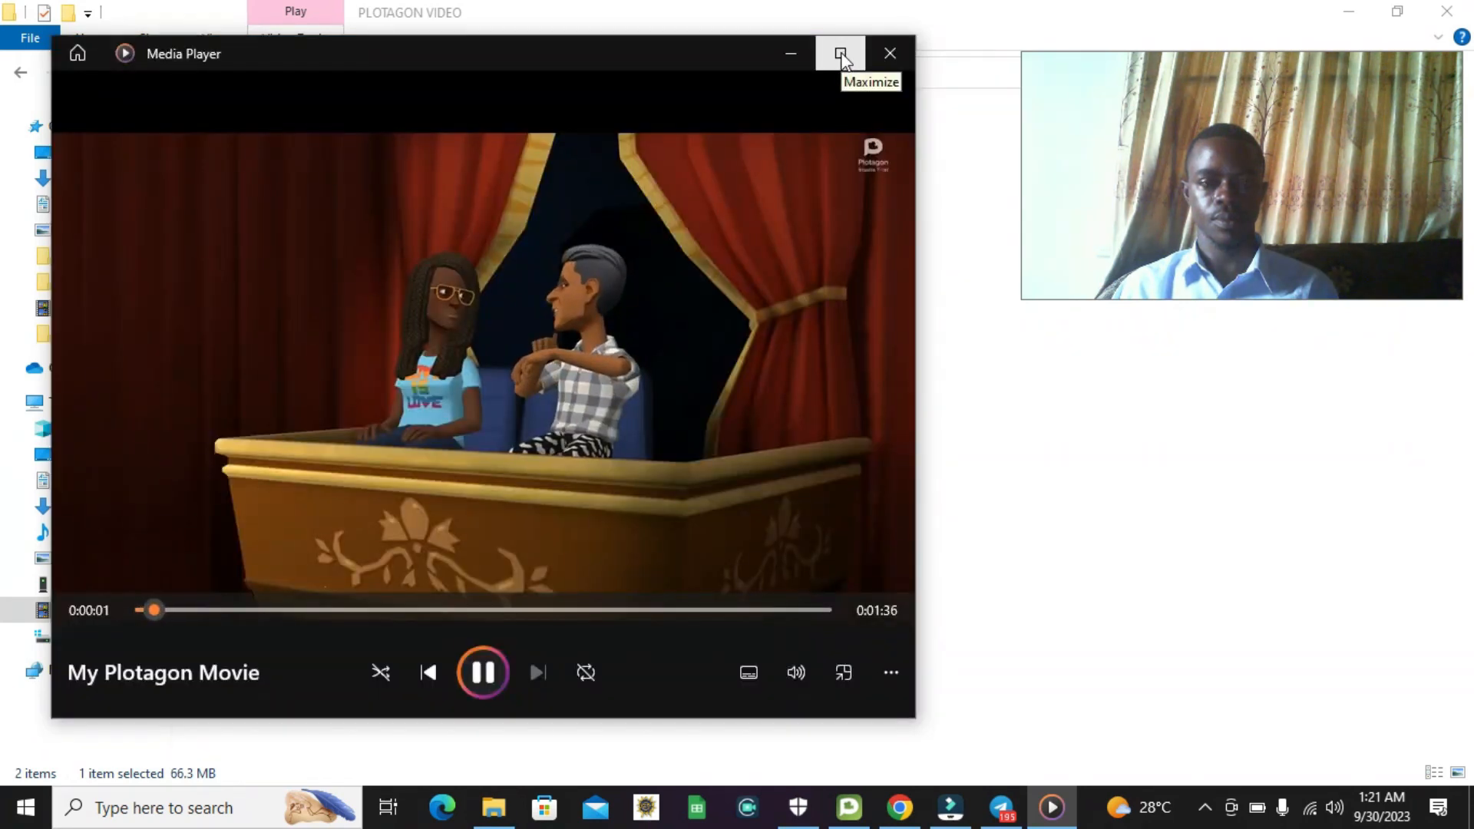
pyautogui.click(840, 54)
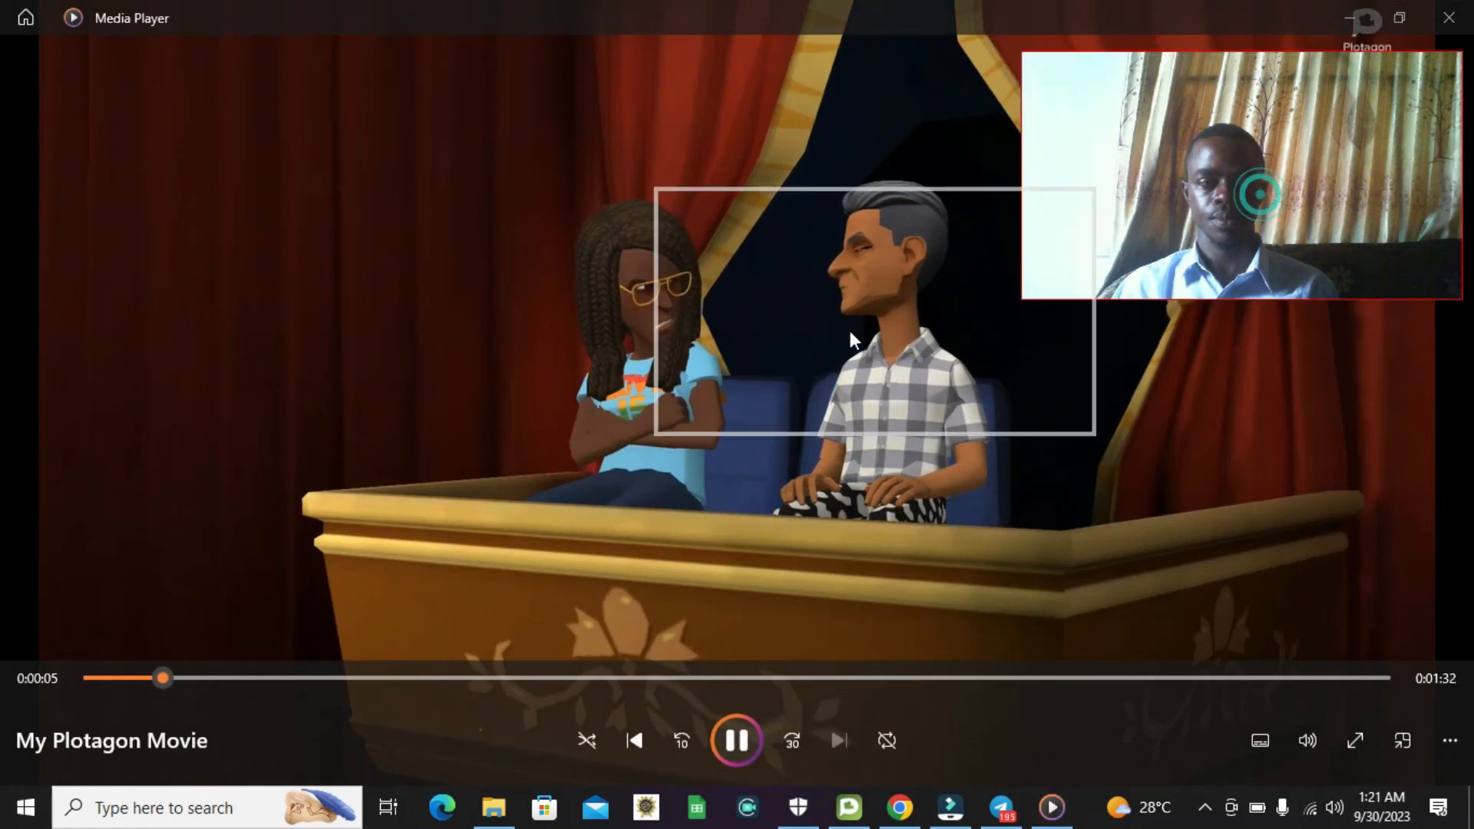
pyautogui.moveTo(215, 220); pyautogui.dragTo(238, 195)
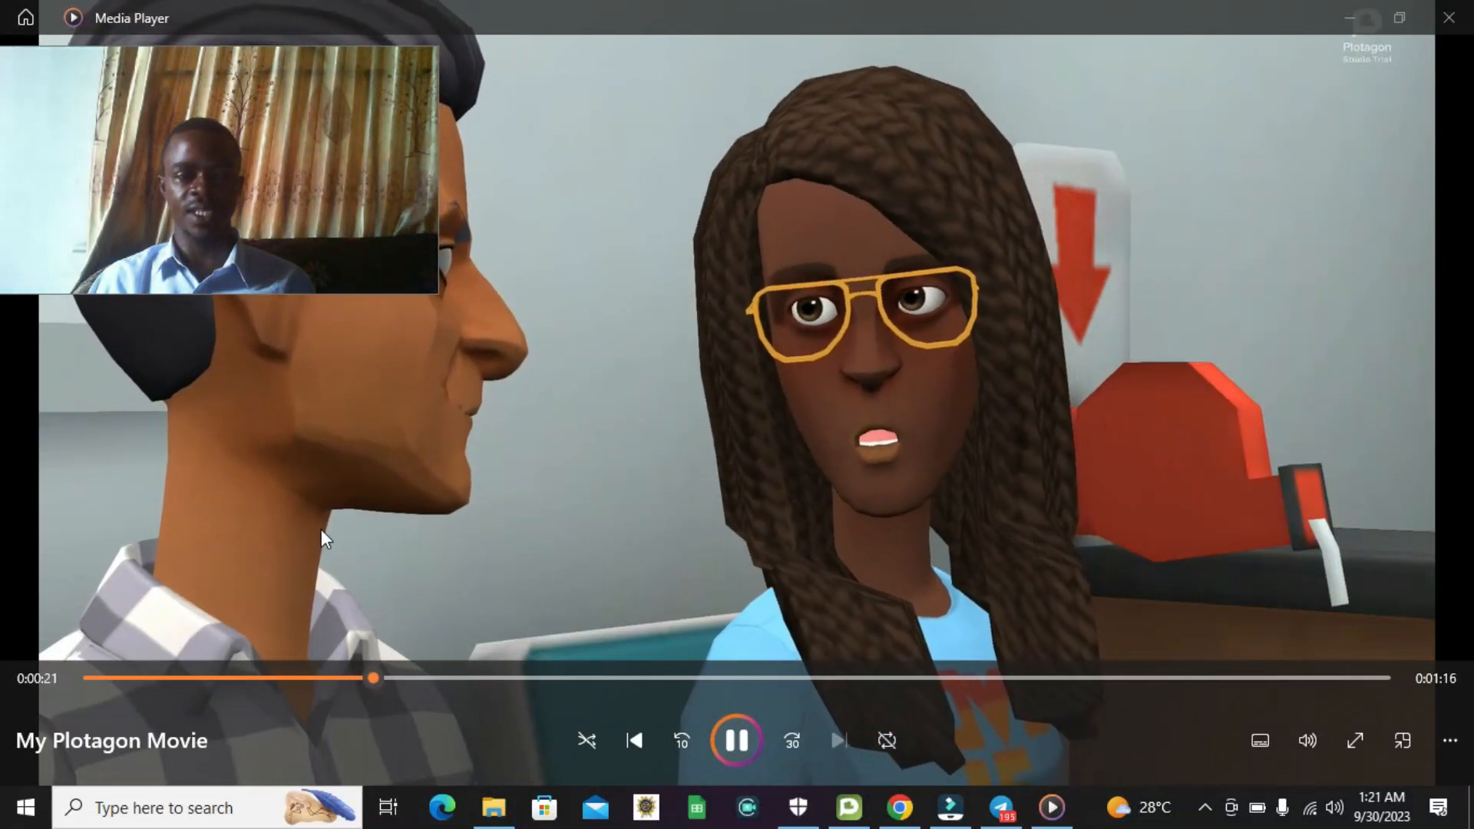
pyautogui.click(168, 201)
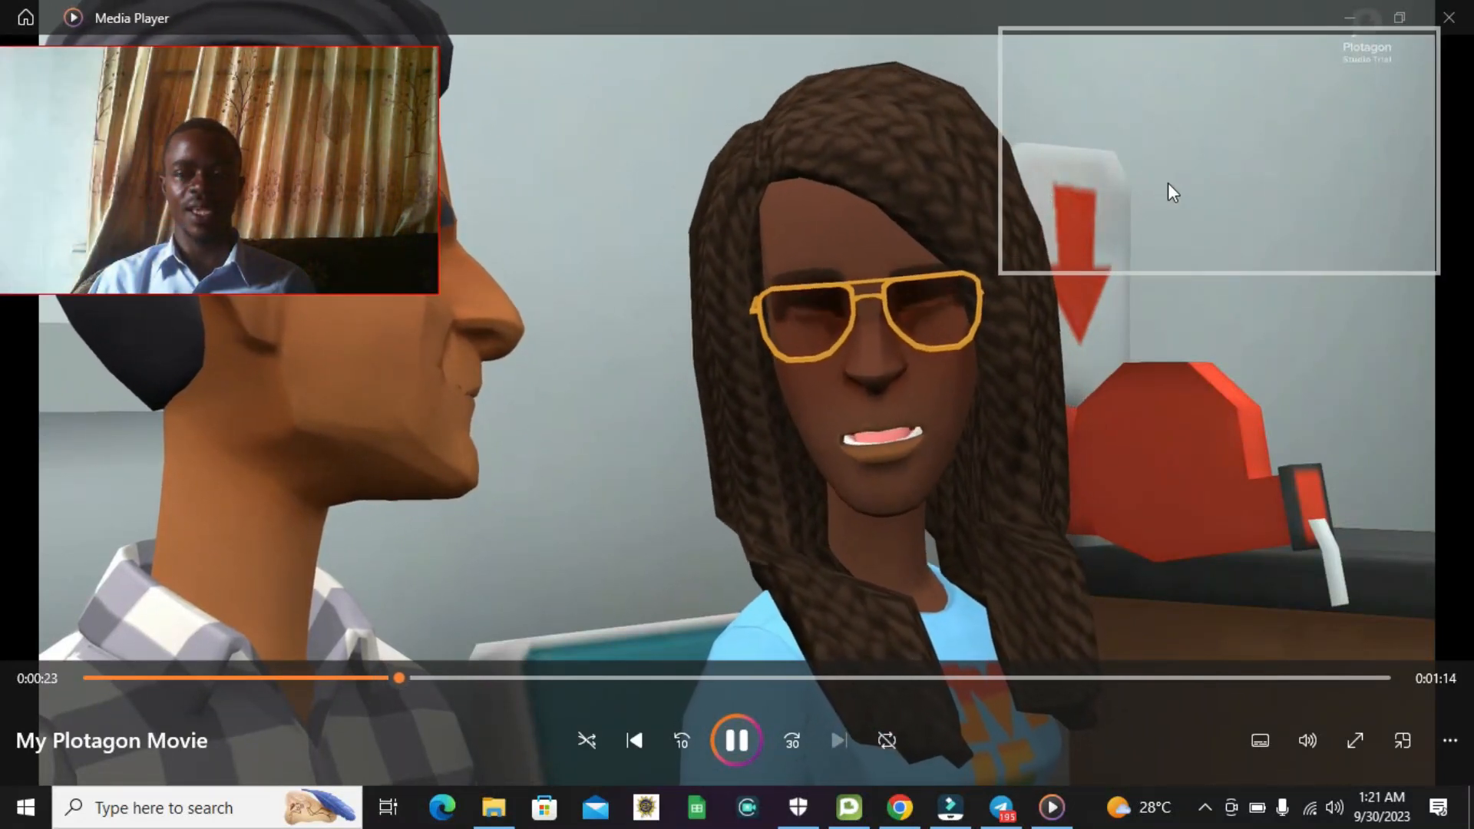
pyautogui.click(1170, 160)
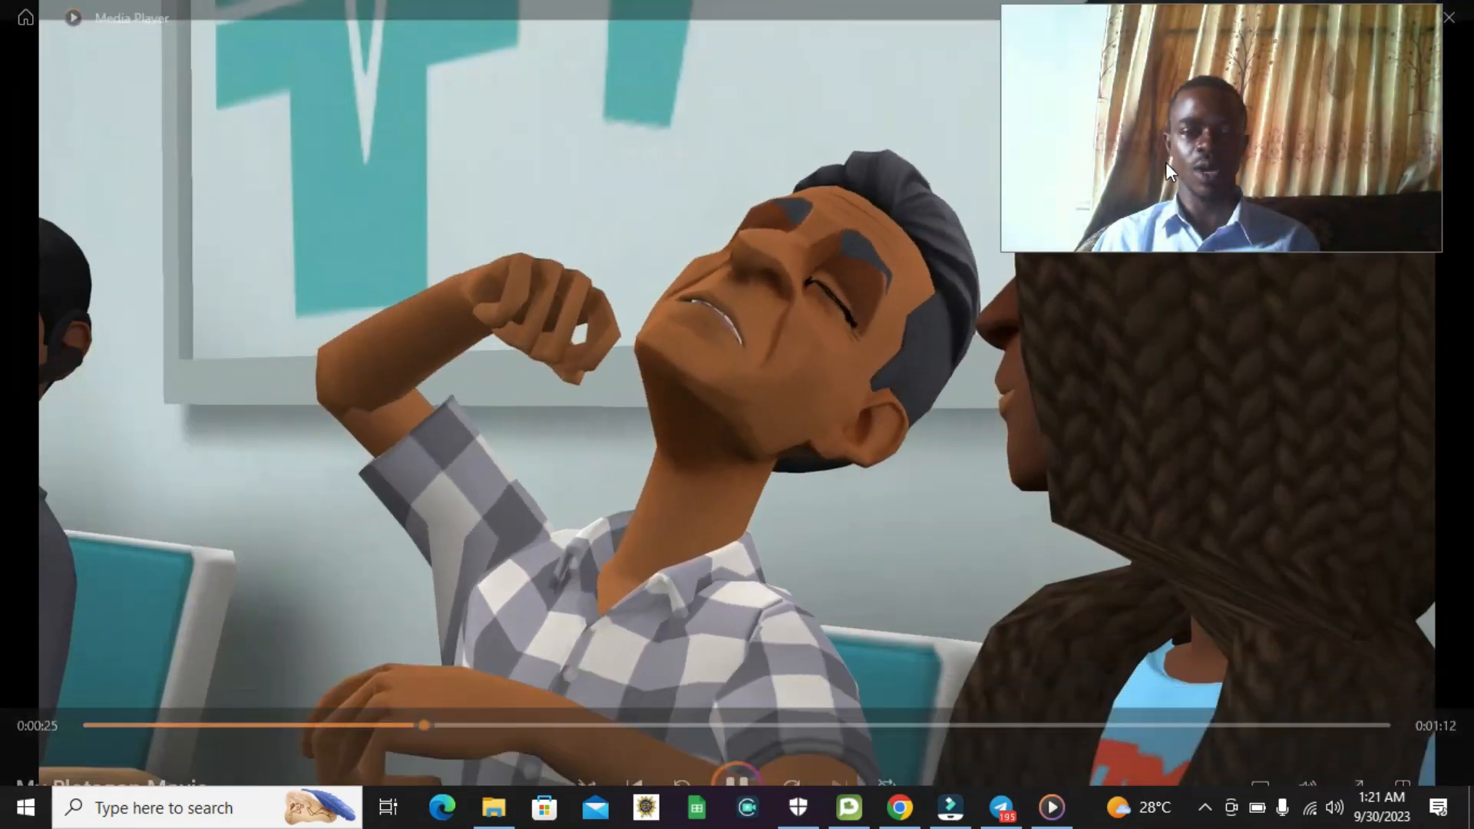
pyautogui.moveTo(1158, 167); pyautogui.dragTo(181, 697)
pyautogui.click(181, 694)
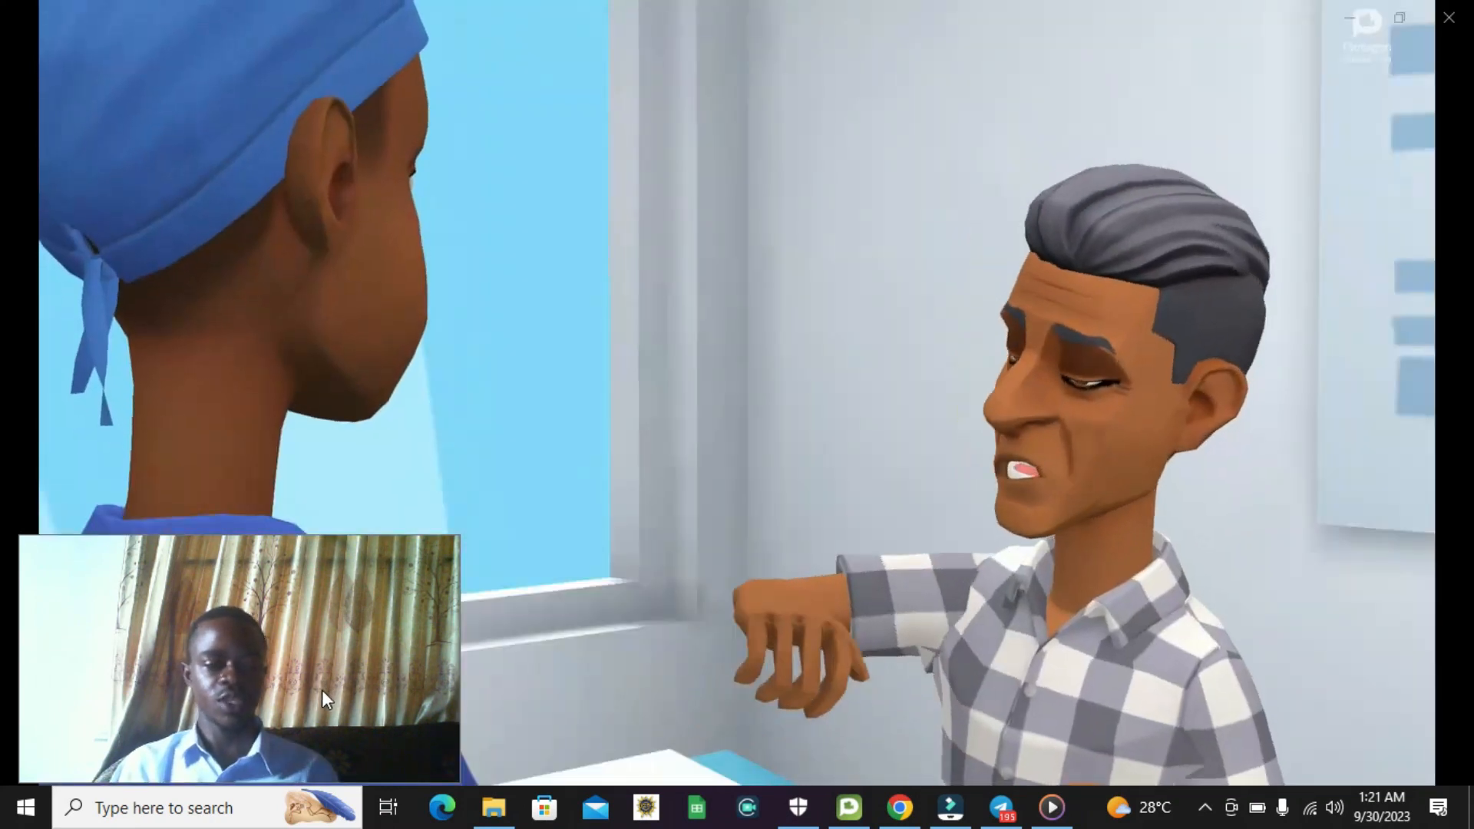
pyautogui.moveTo(321, 691); pyautogui.dragTo(829, 684)
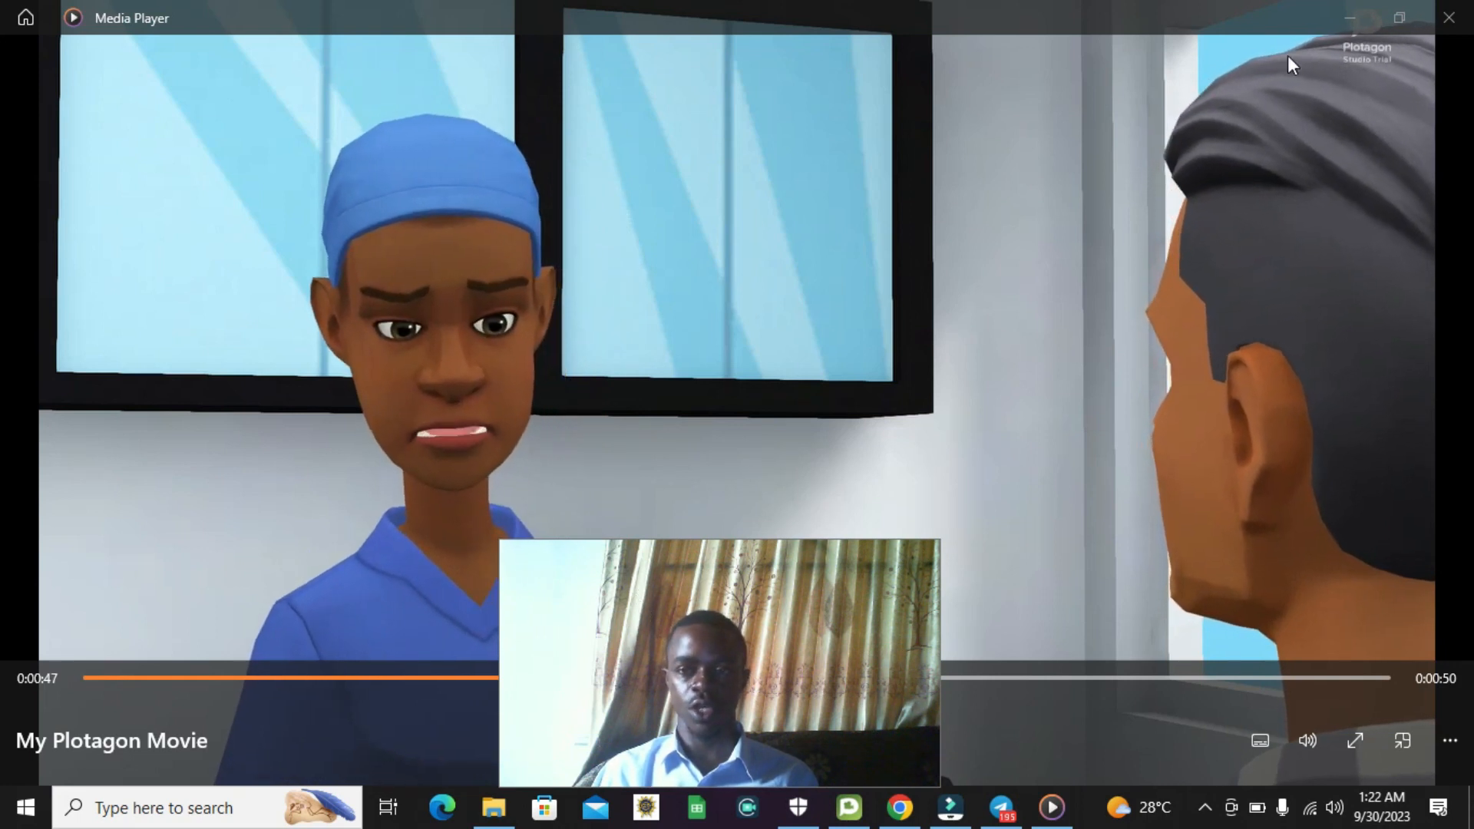
# Step: Close the original movie and play the "edited by femtech studio" video from the same folder
pyautogui.click(1448, 19)
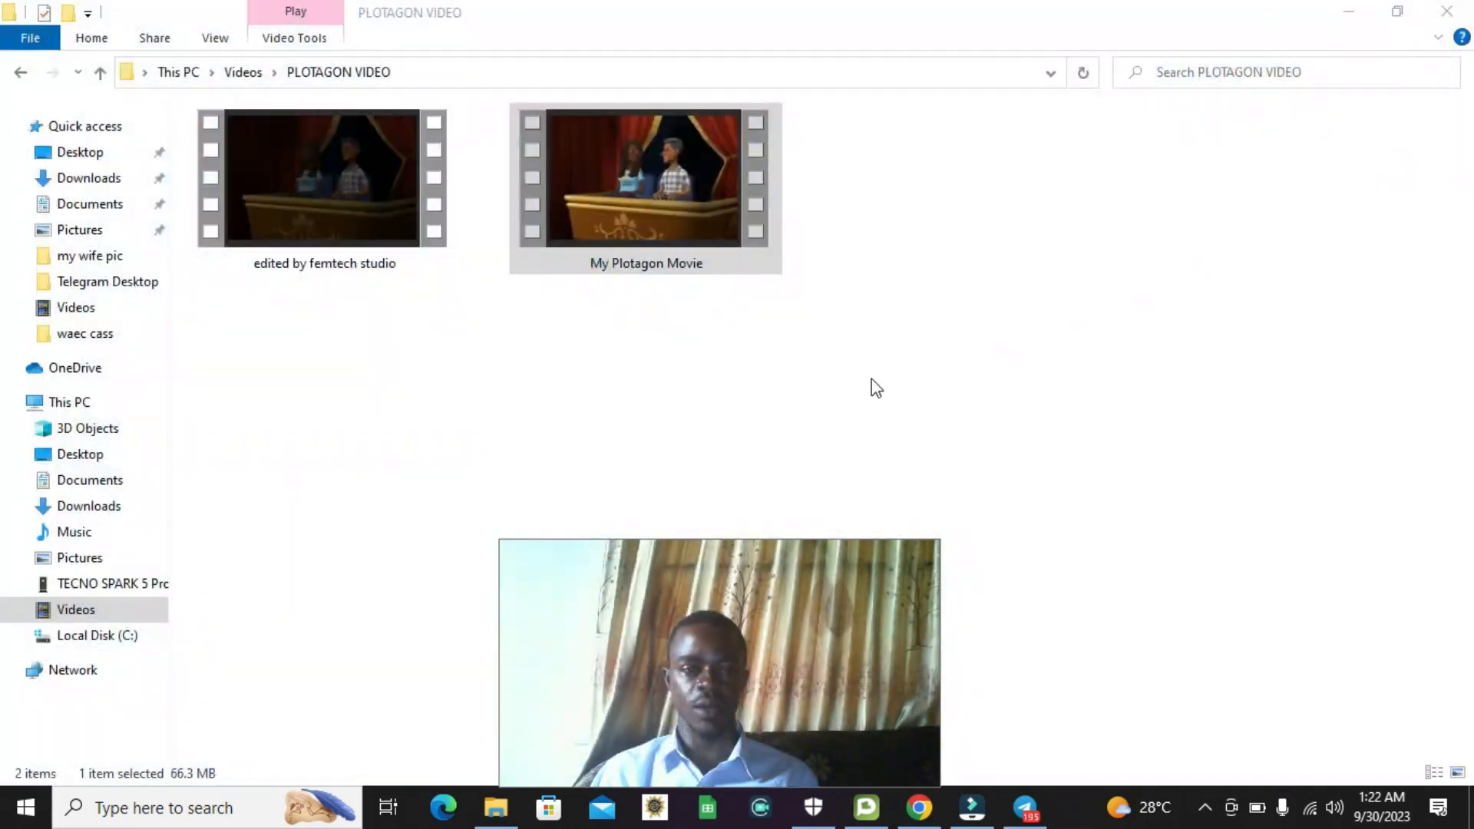
pyautogui.click(600, 390)
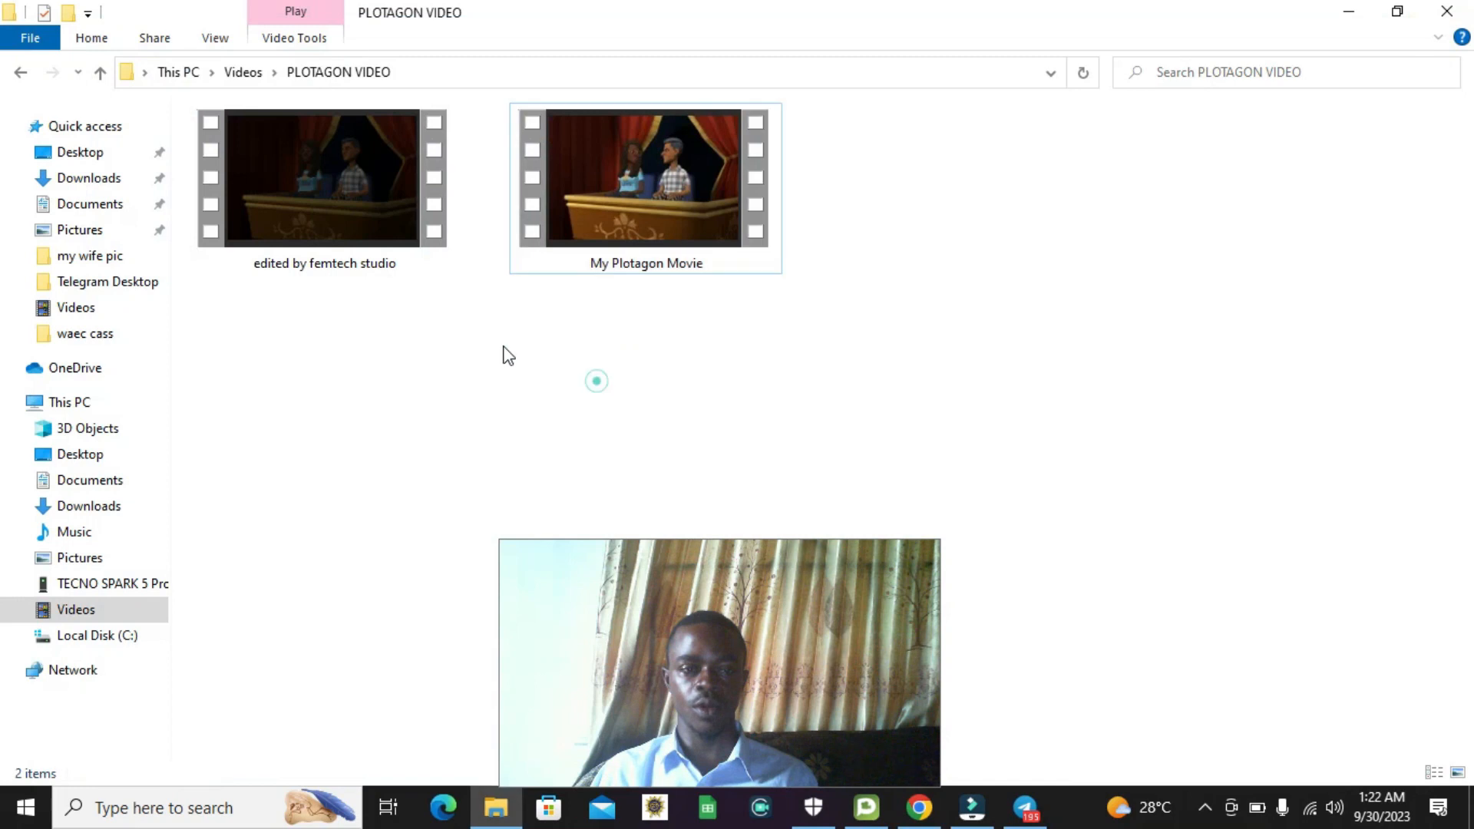
pyautogui.doubleClick(305, 252)
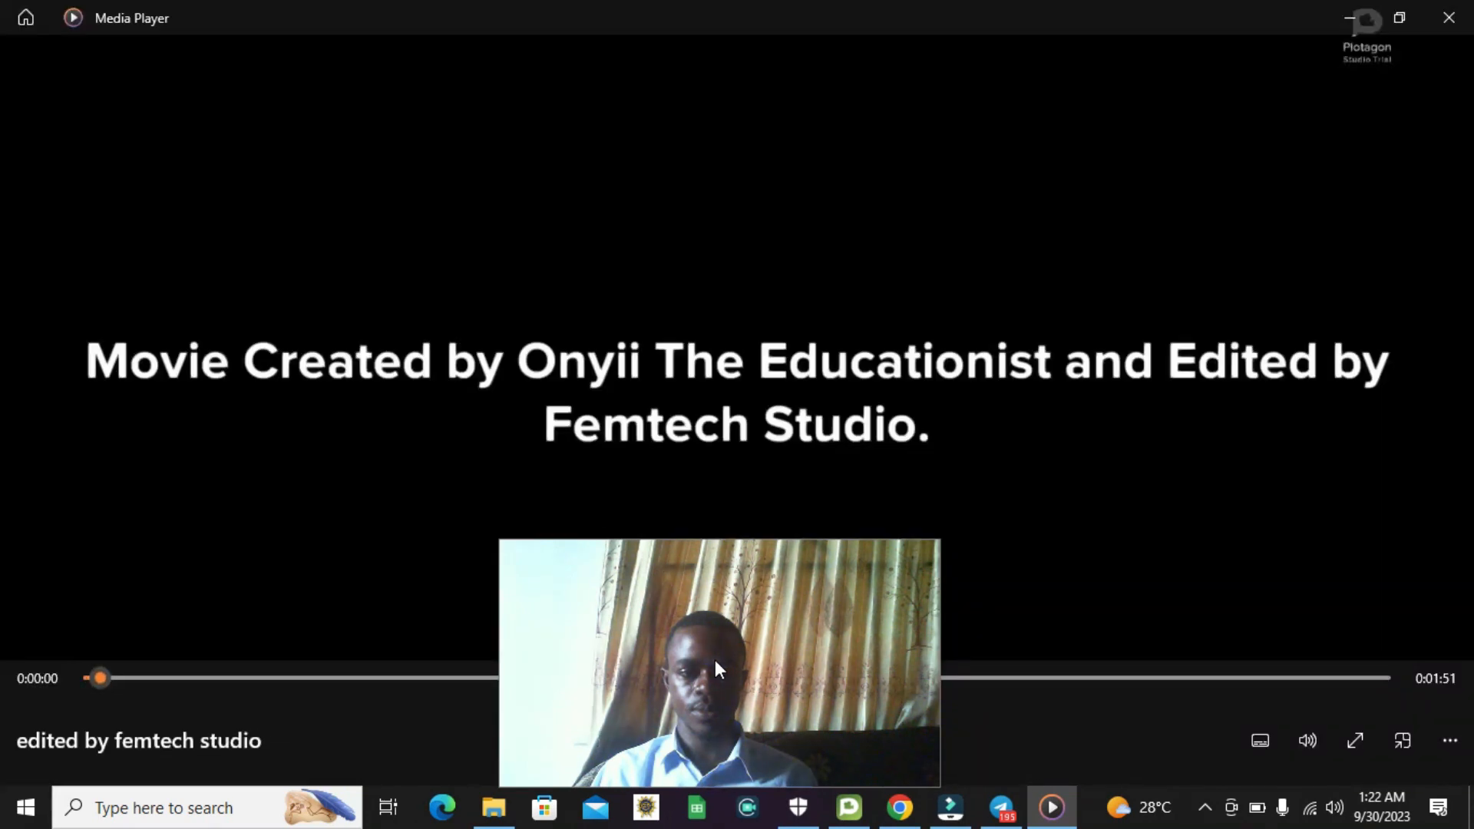
pyautogui.moveTo(715, 662); pyautogui.dragTo(290, 138)
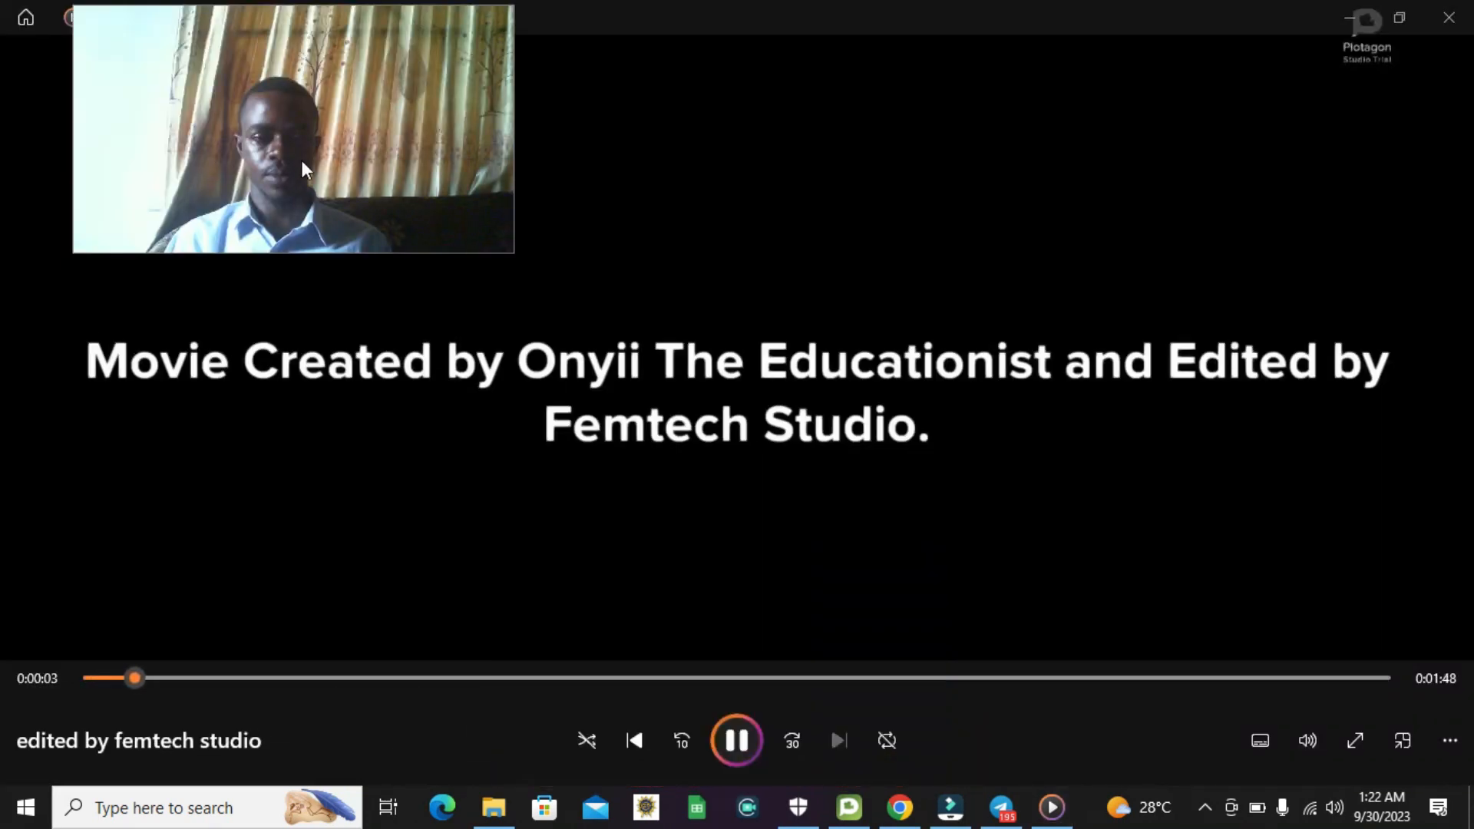
pyautogui.moveTo(302, 163); pyautogui.dragTo(234, 642)
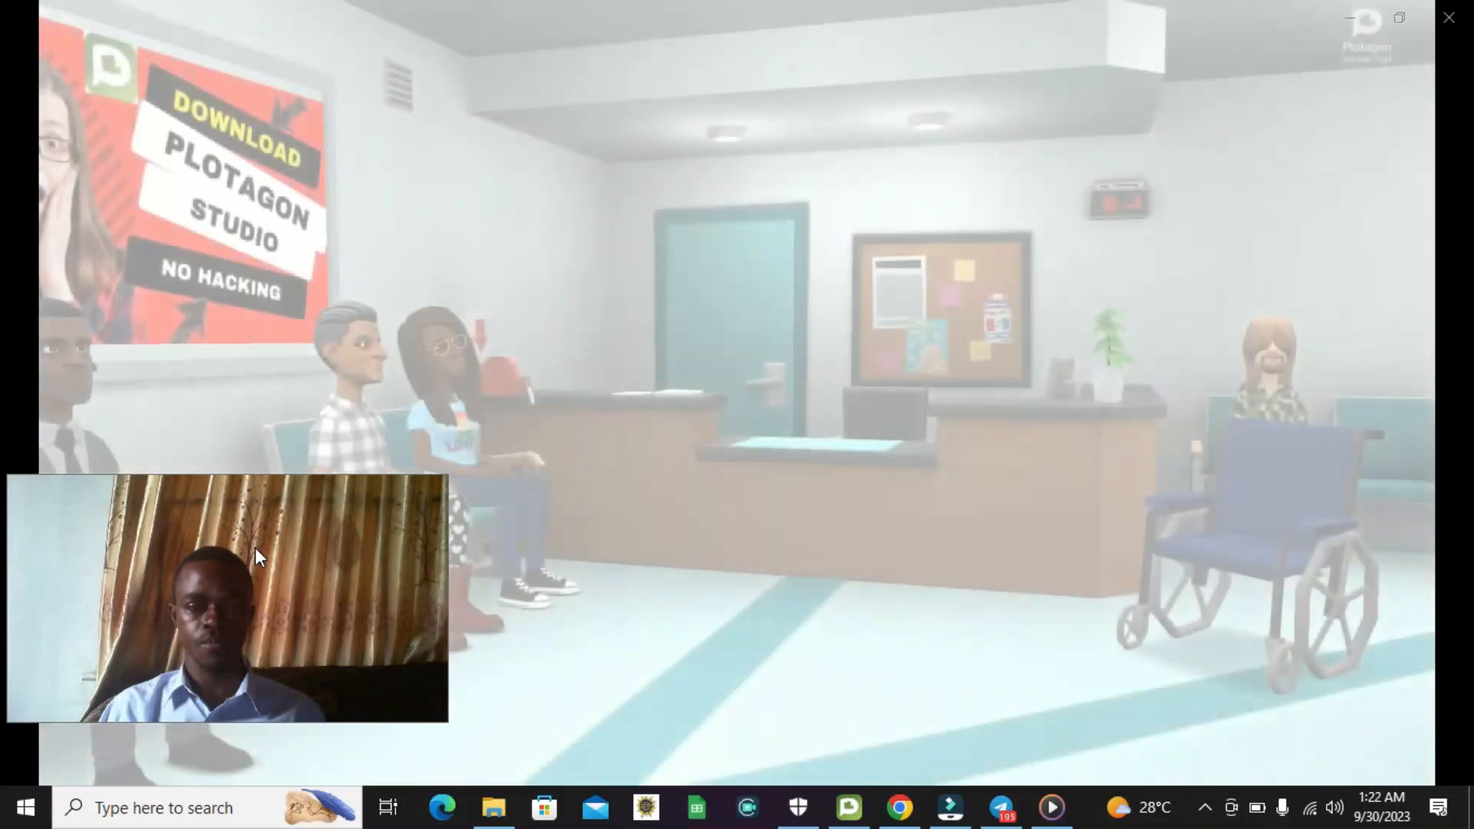
pyautogui.moveTo(255, 546); pyautogui.dragTo(846, 680)
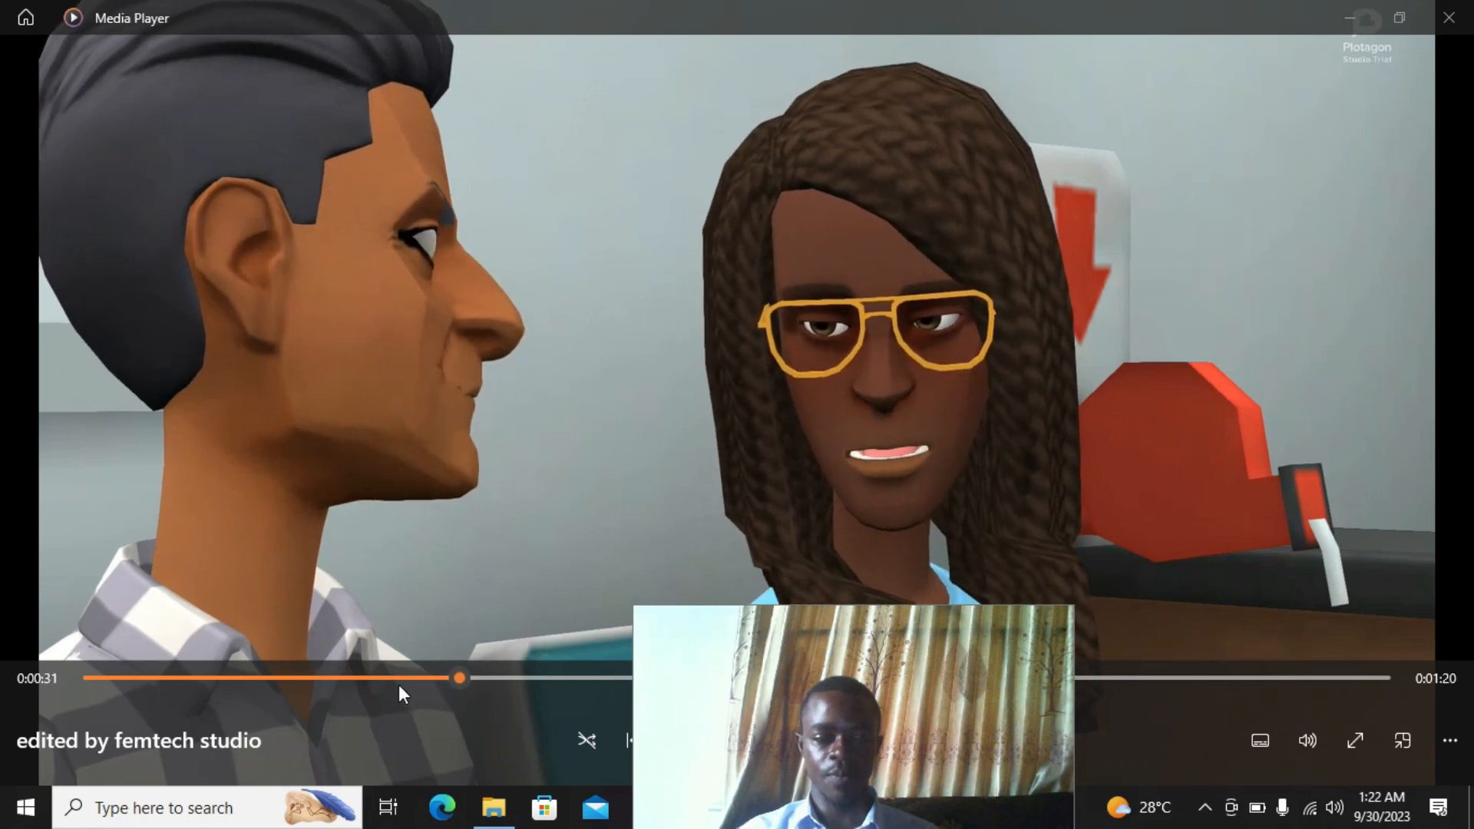
# Step: Rewind the edited video to the fade into the hospital reception scene, pause it there, and resume playback
pyautogui.click(376, 678)
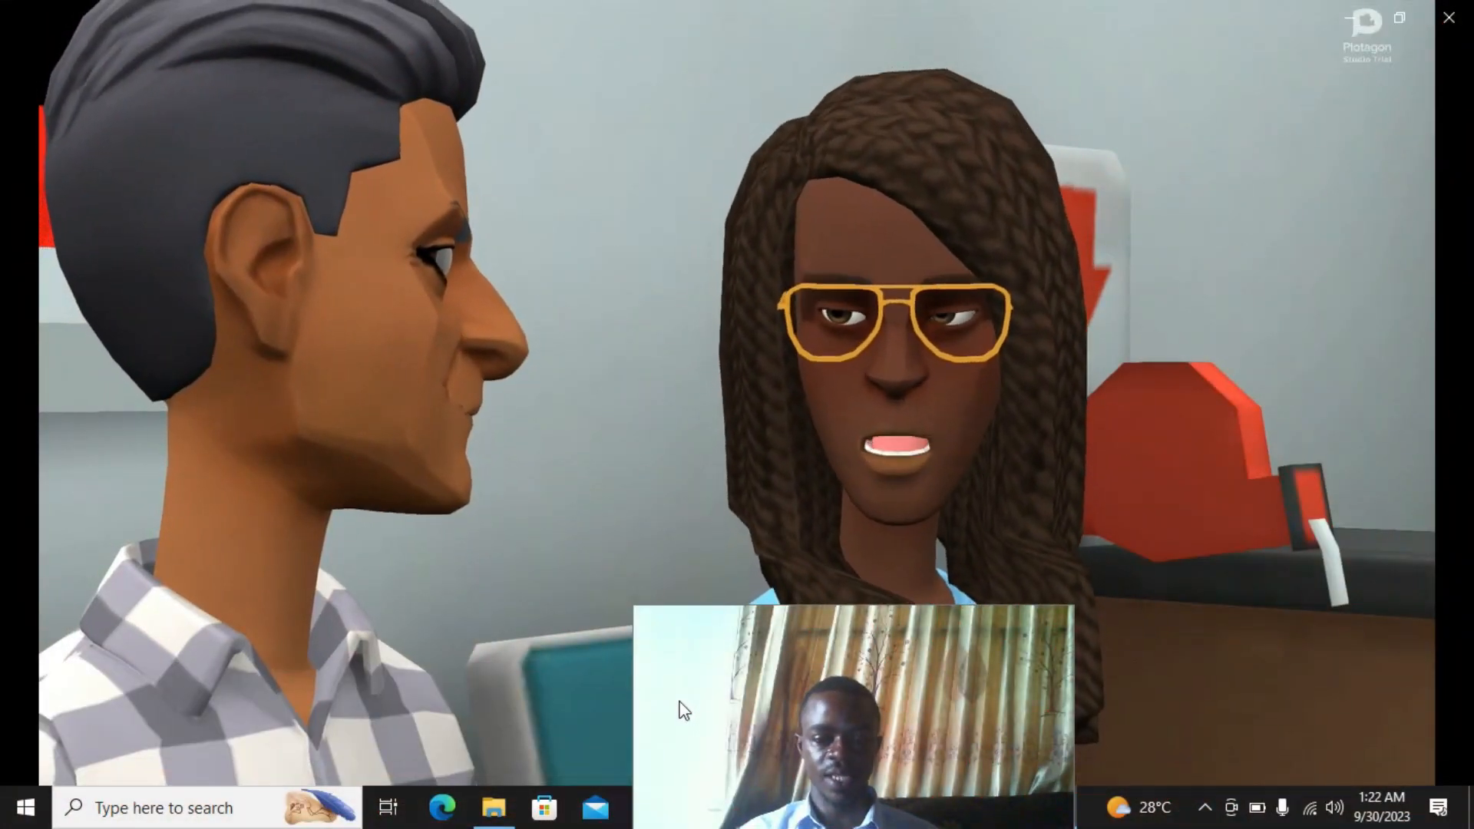
pyautogui.moveTo(684, 711); pyautogui.dragTo(1059, 680)
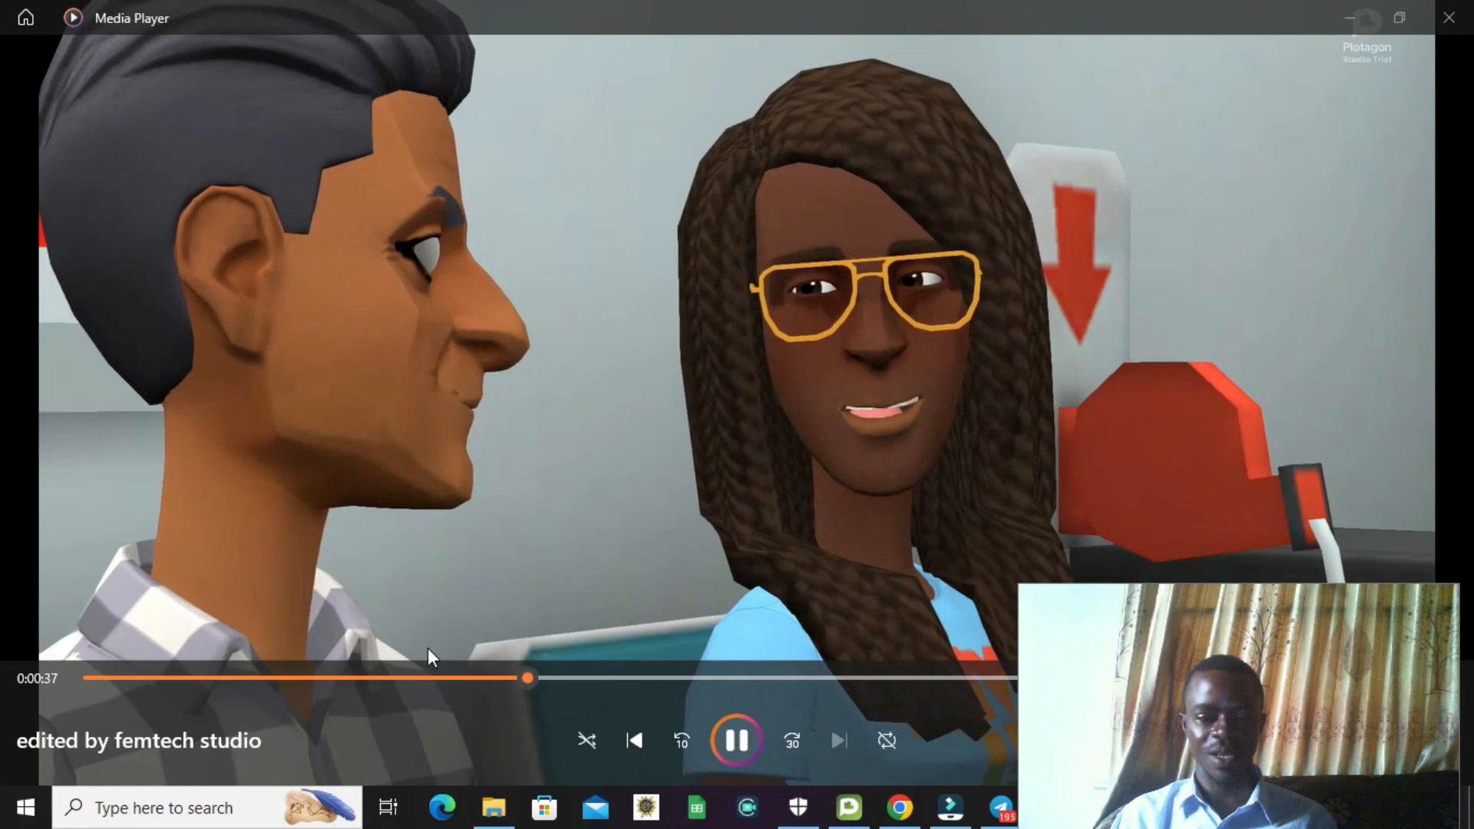
pyautogui.click(377, 679)
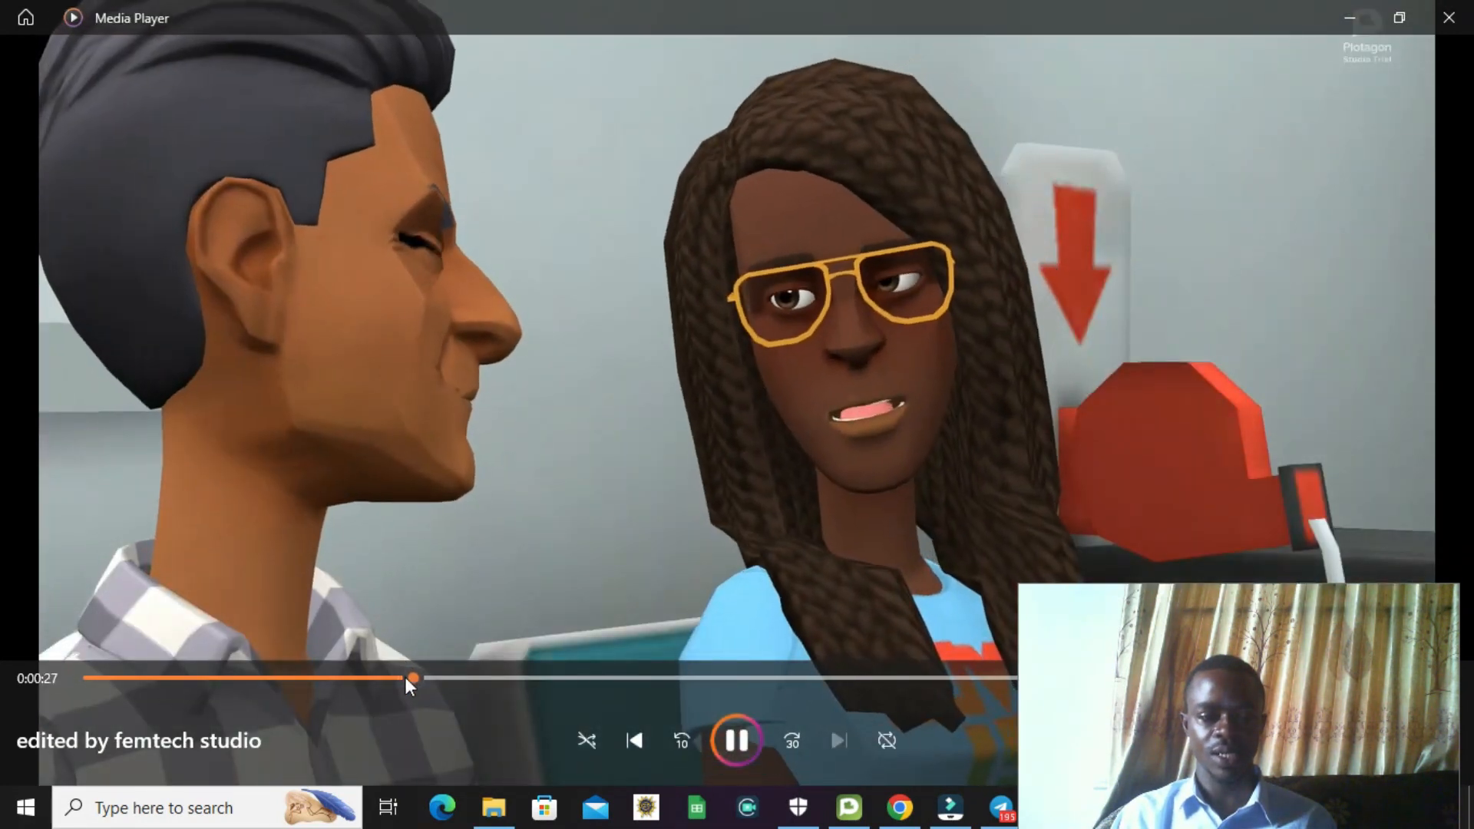
pyautogui.click(394, 680)
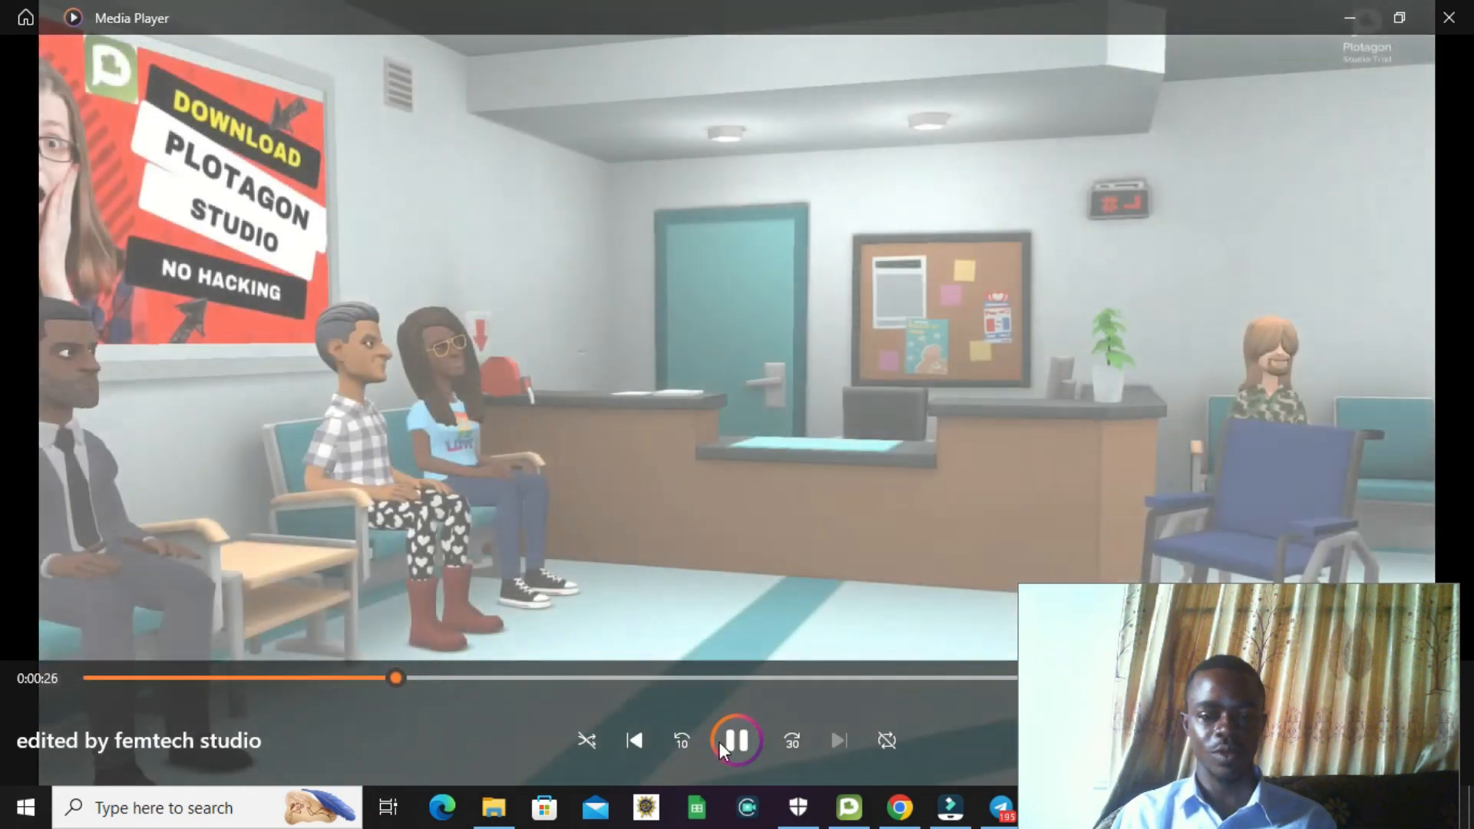
pyautogui.click(725, 740)
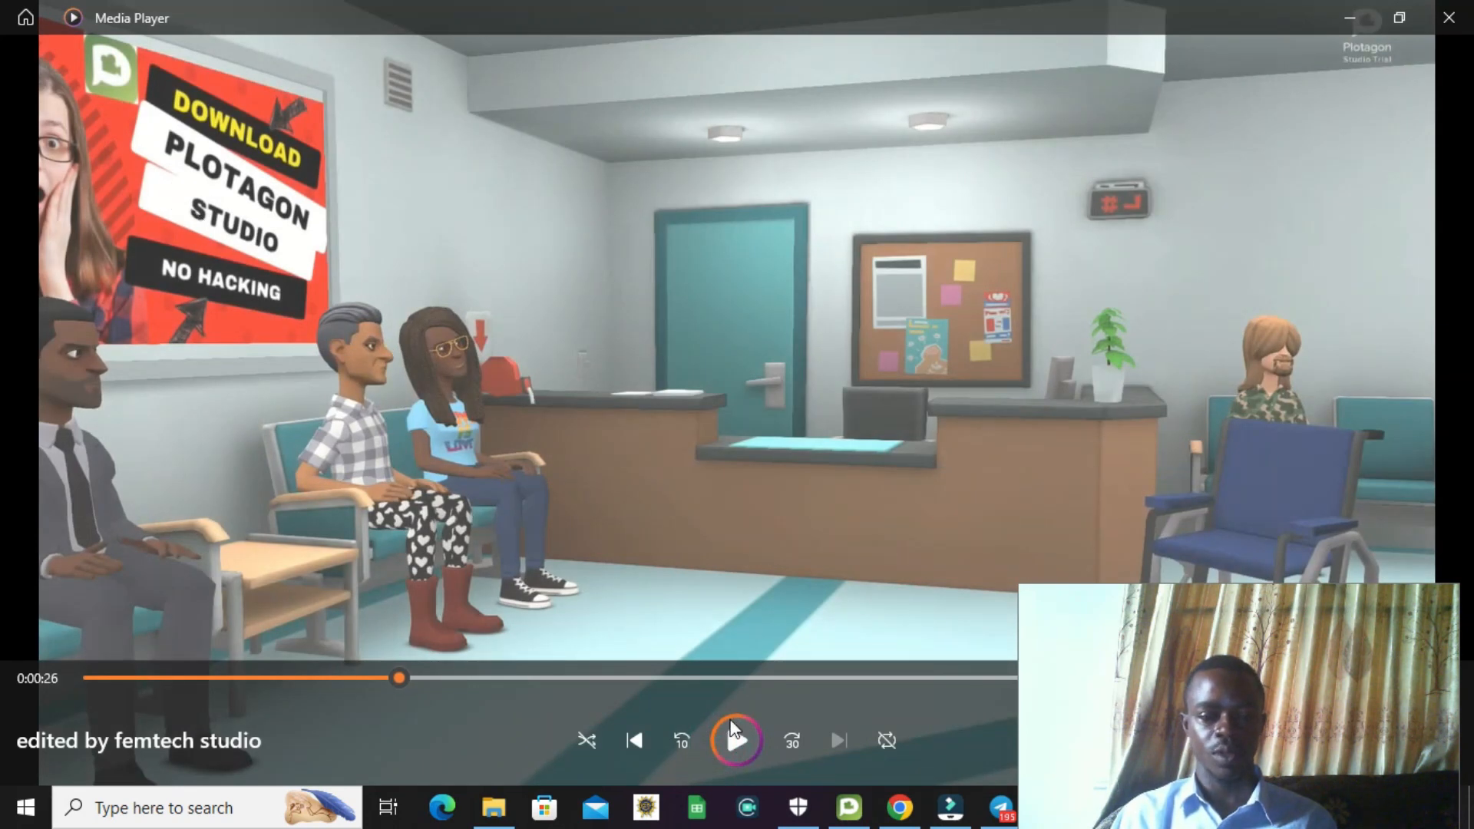
pyautogui.click(735, 741)
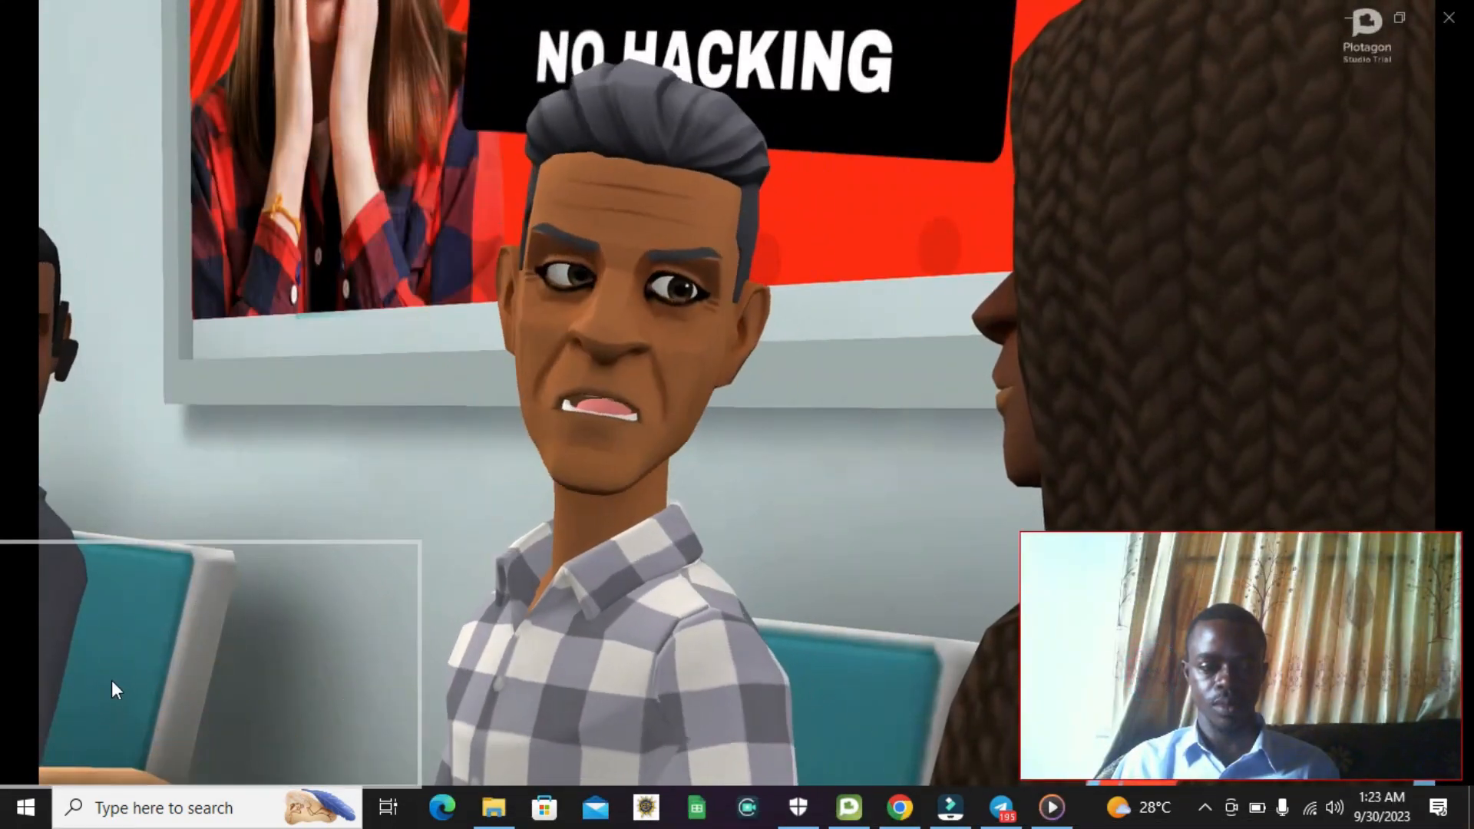
pyautogui.moveTo(135, 695); pyautogui.dragTo(139, 697)
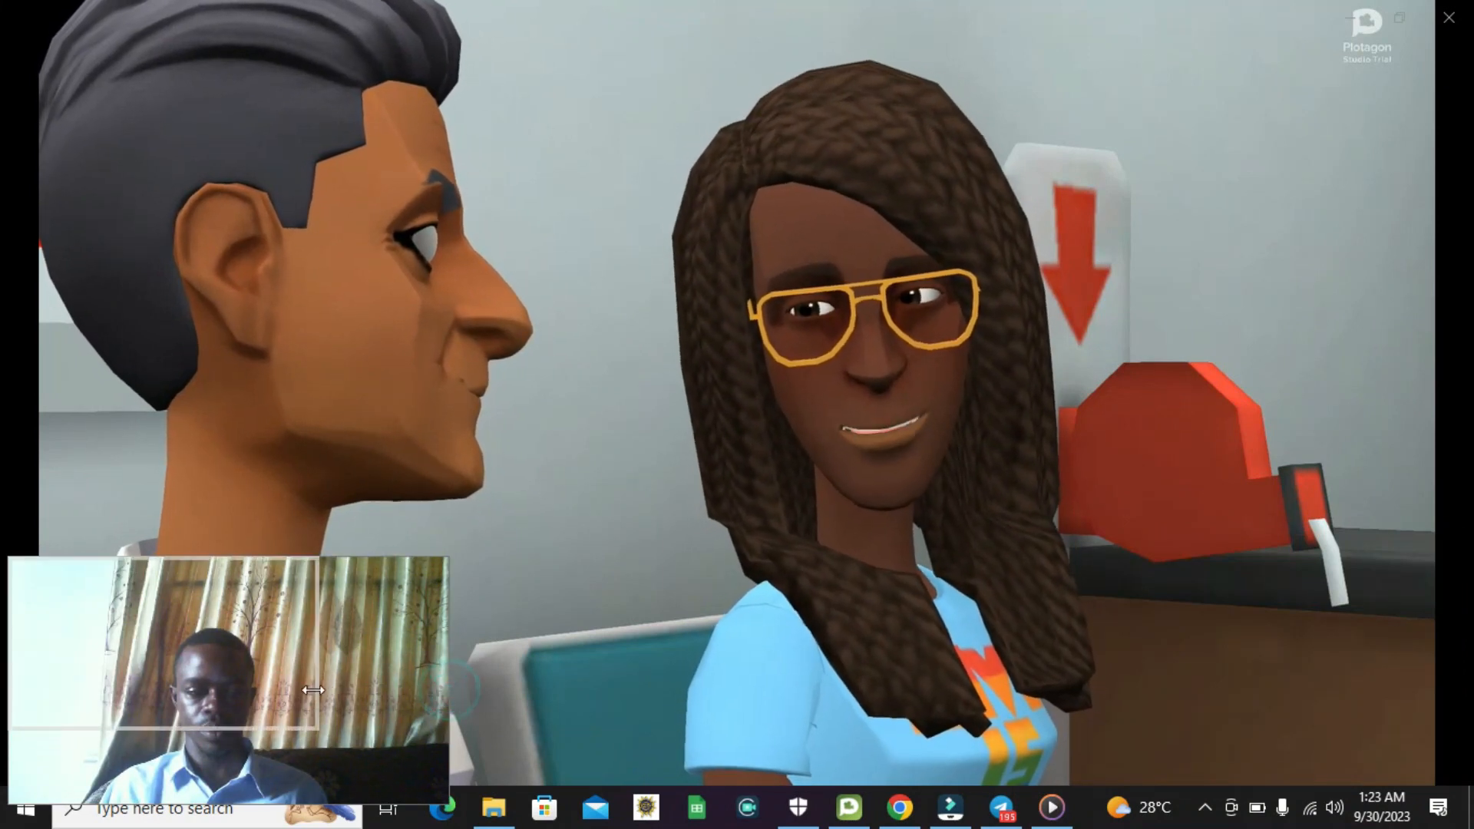
pyautogui.moveTo(437, 689); pyautogui.dragTo(291, 683)
pyautogui.moveTo(126, 616); pyautogui.dragTo(623, 691)
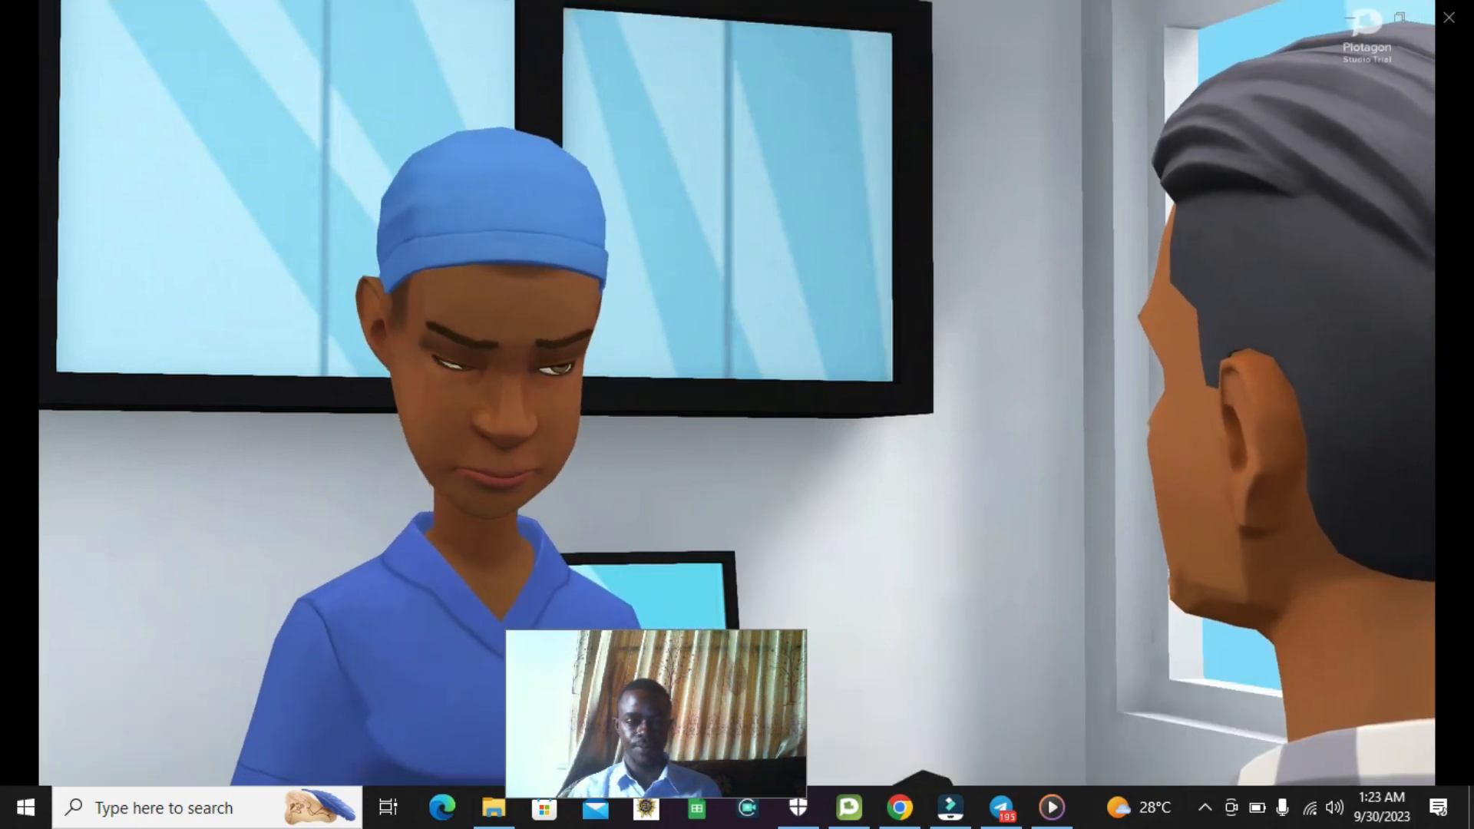
pyautogui.moveTo(749, 718); pyautogui.dragTo(270, 537)
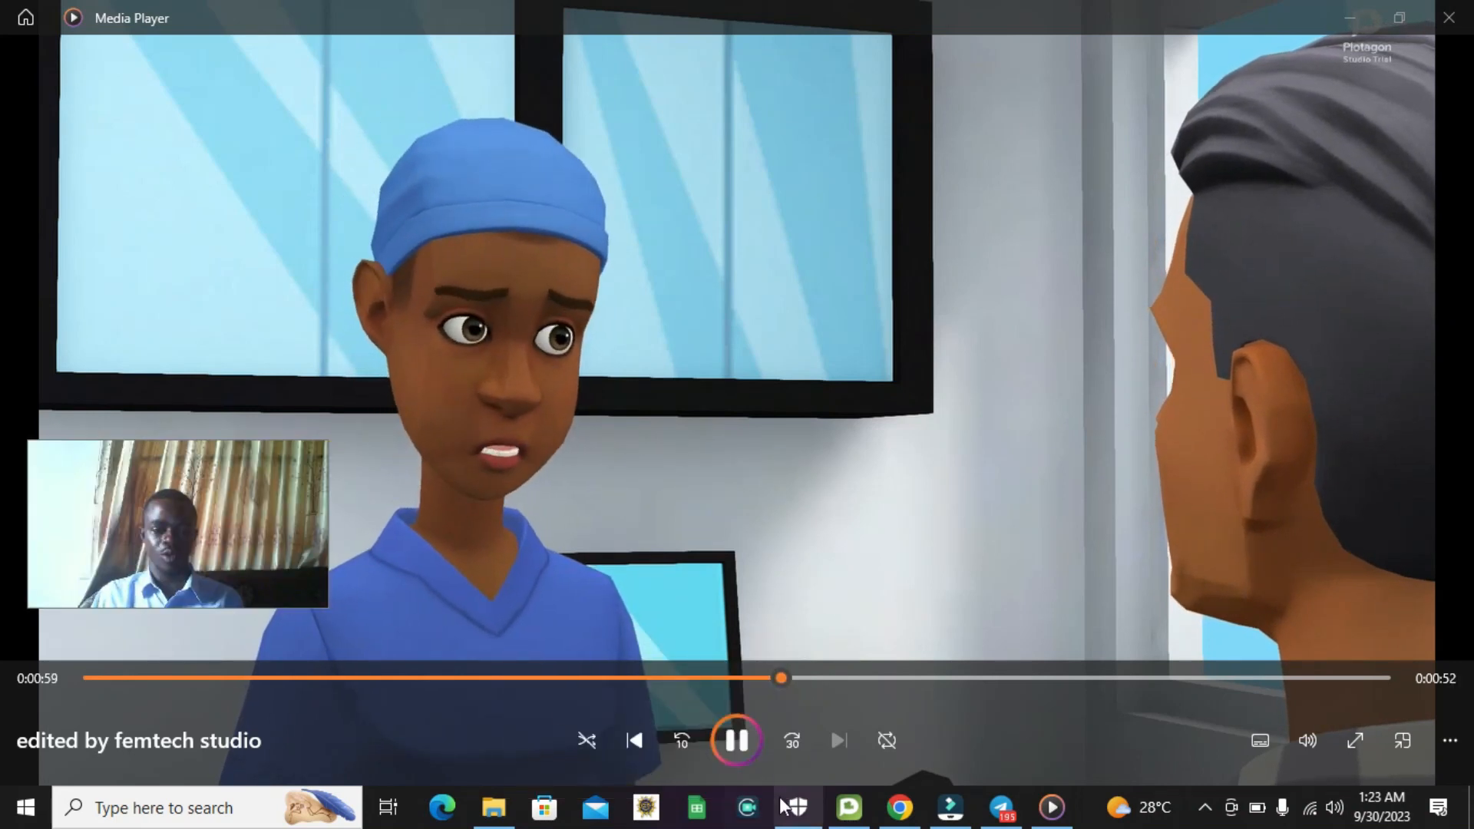
# Step: Pause the edited video, minimize the player, and switch to Plotagon Studio
pyautogui.click(735, 739)
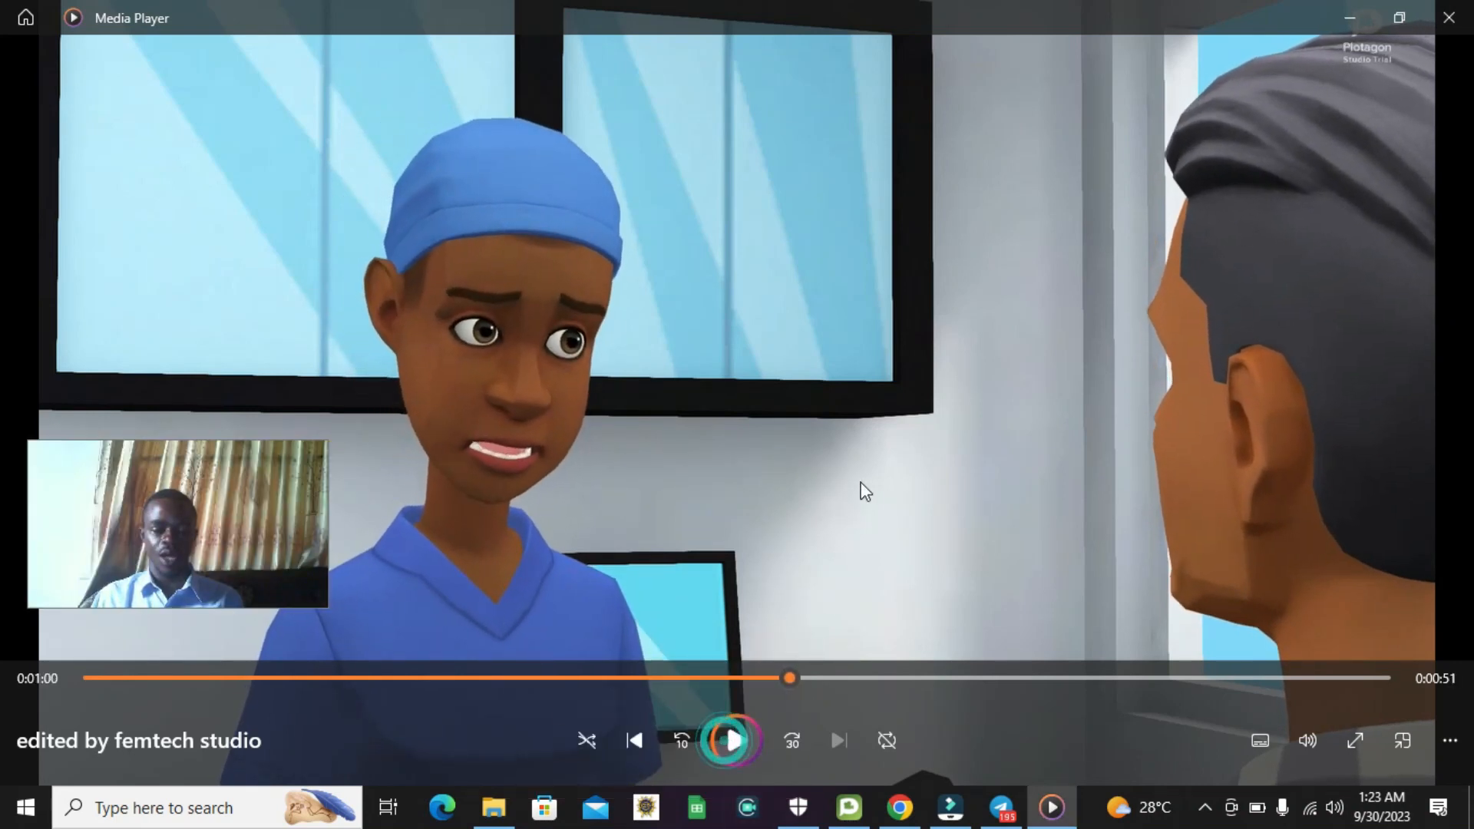
pyautogui.click(1339, 22)
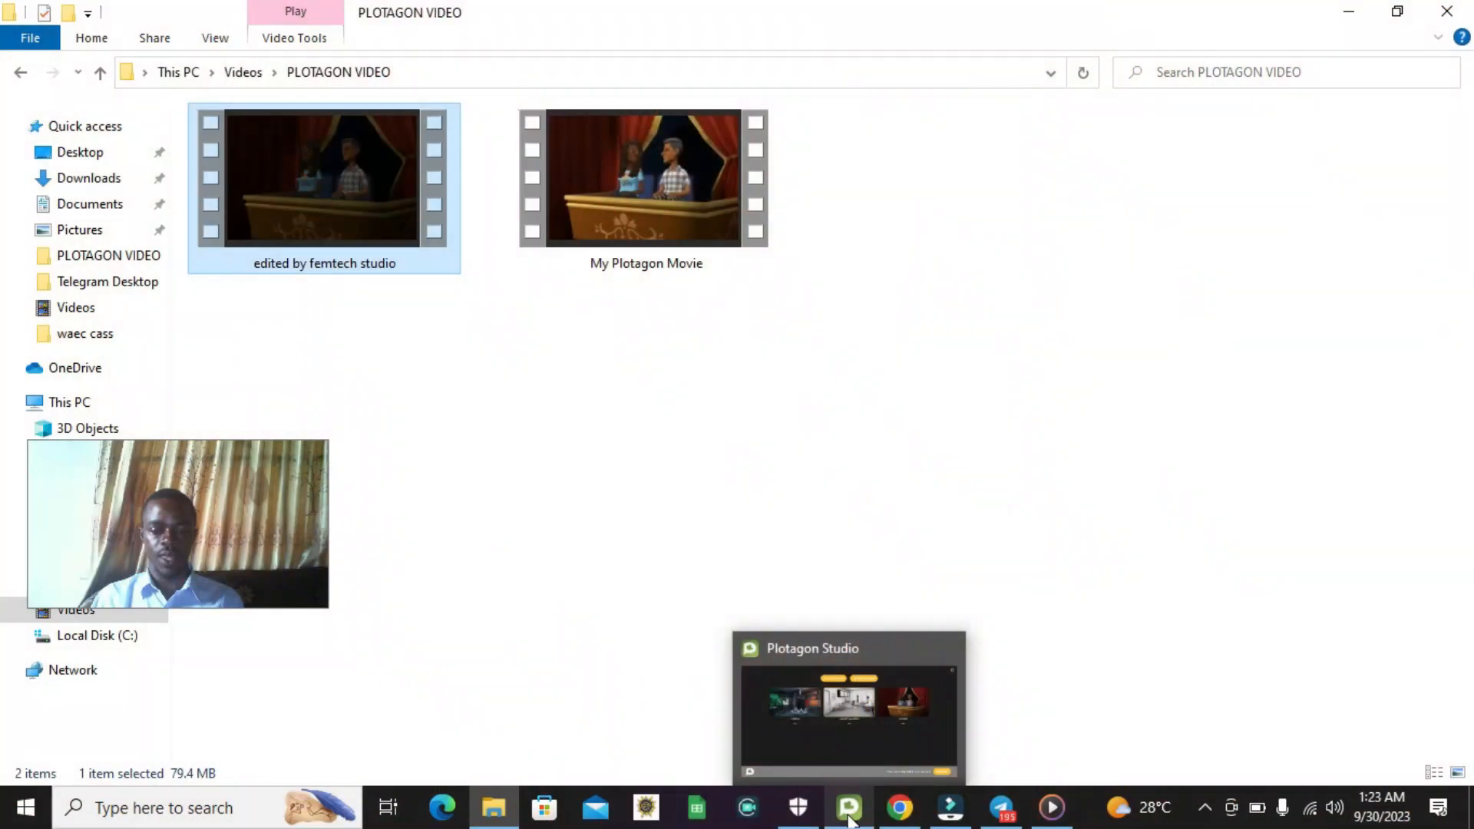
pyautogui.click(850, 820)
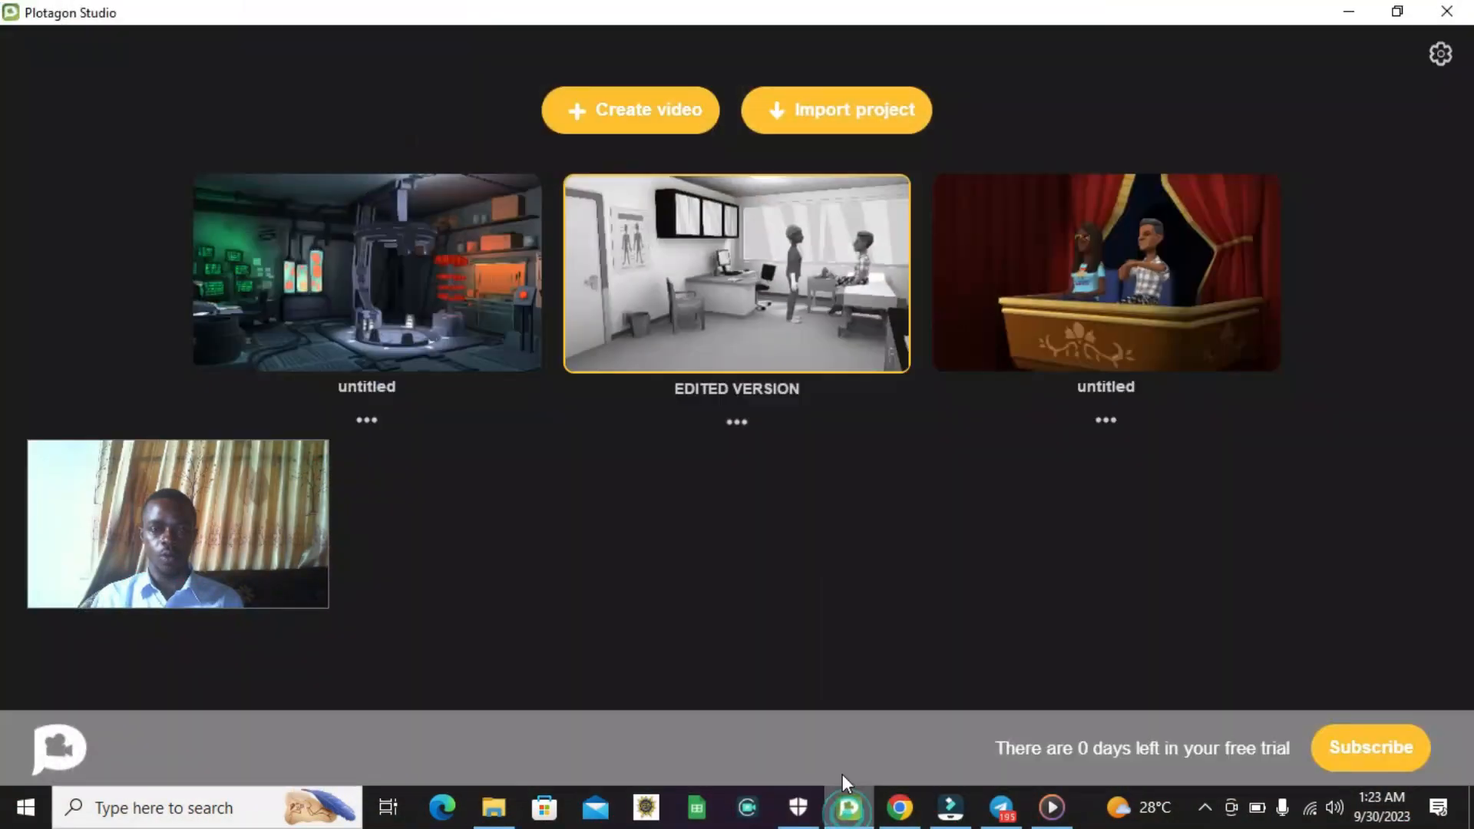
# Step: View the received My first try.plot file in the Telegram chat and return to Plotagon Studio
pyautogui.moveTo(232, 572); pyautogui.dragTo(674, 642)
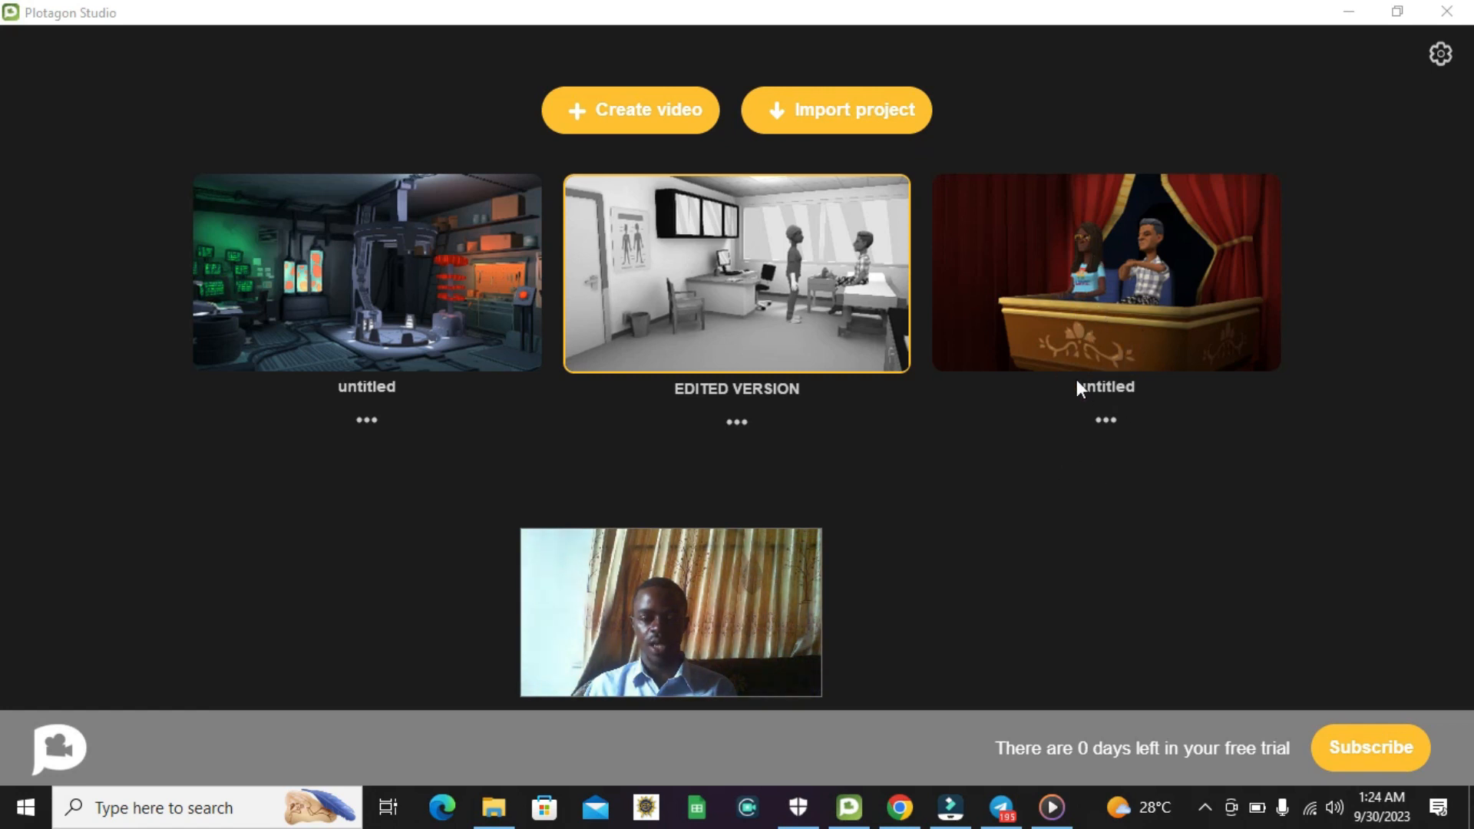
pyautogui.click(1000, 807)
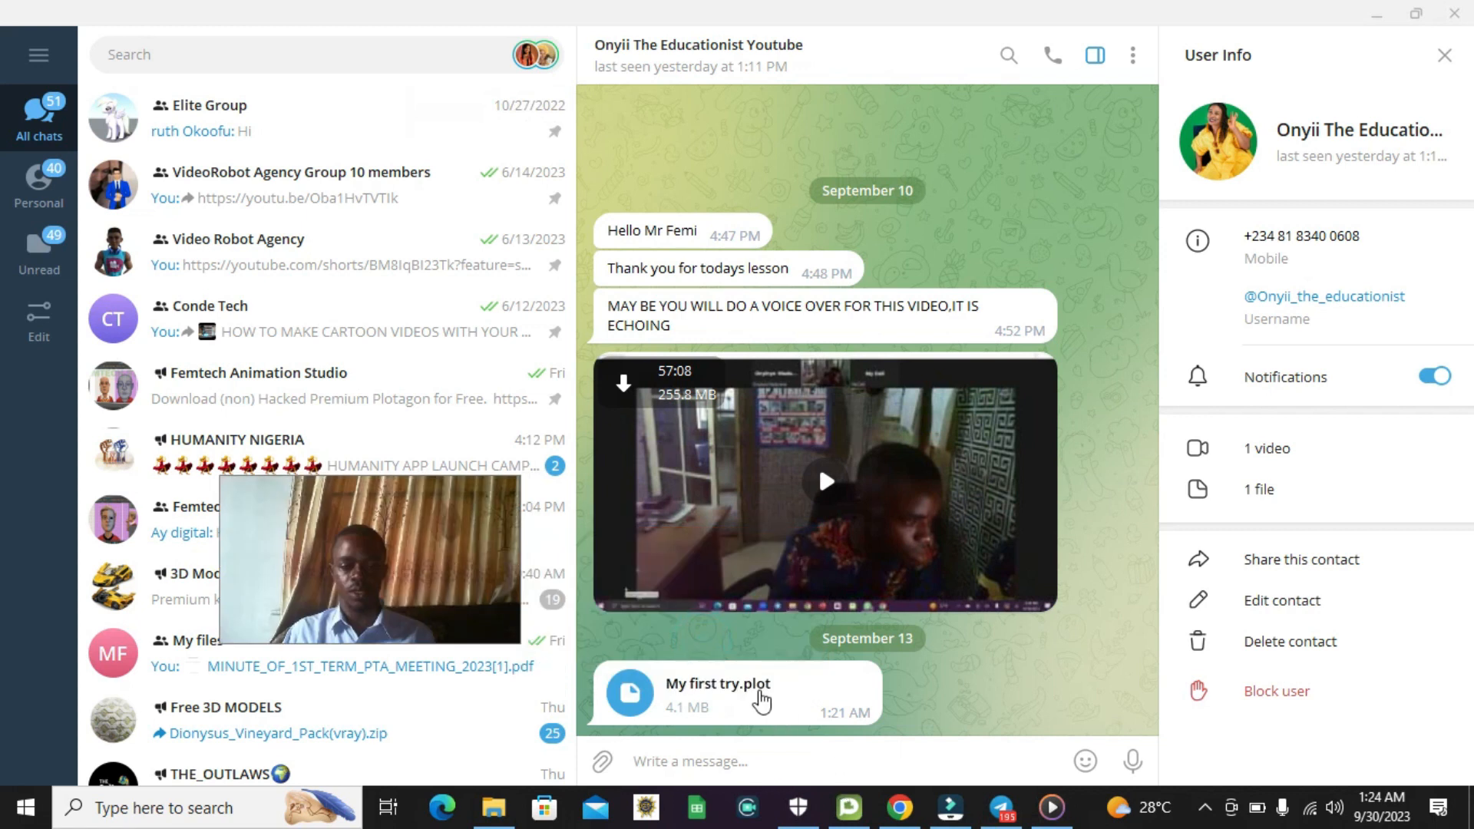
pyautogui.click(1376, 16)
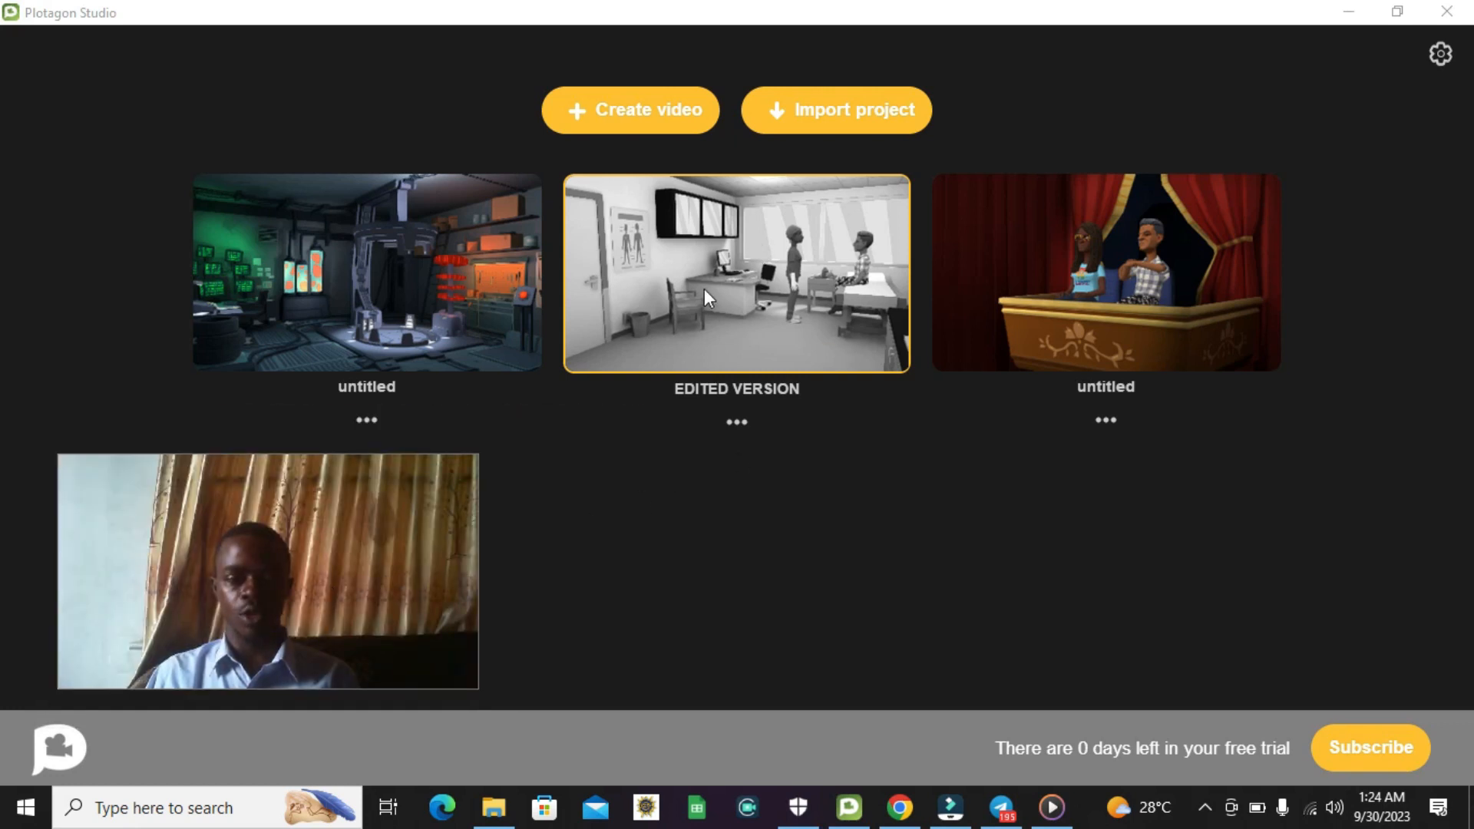
# Step: Open the EDITED VERSION project and select the opening centered title block of its script
pyautogui.click(726, 268)
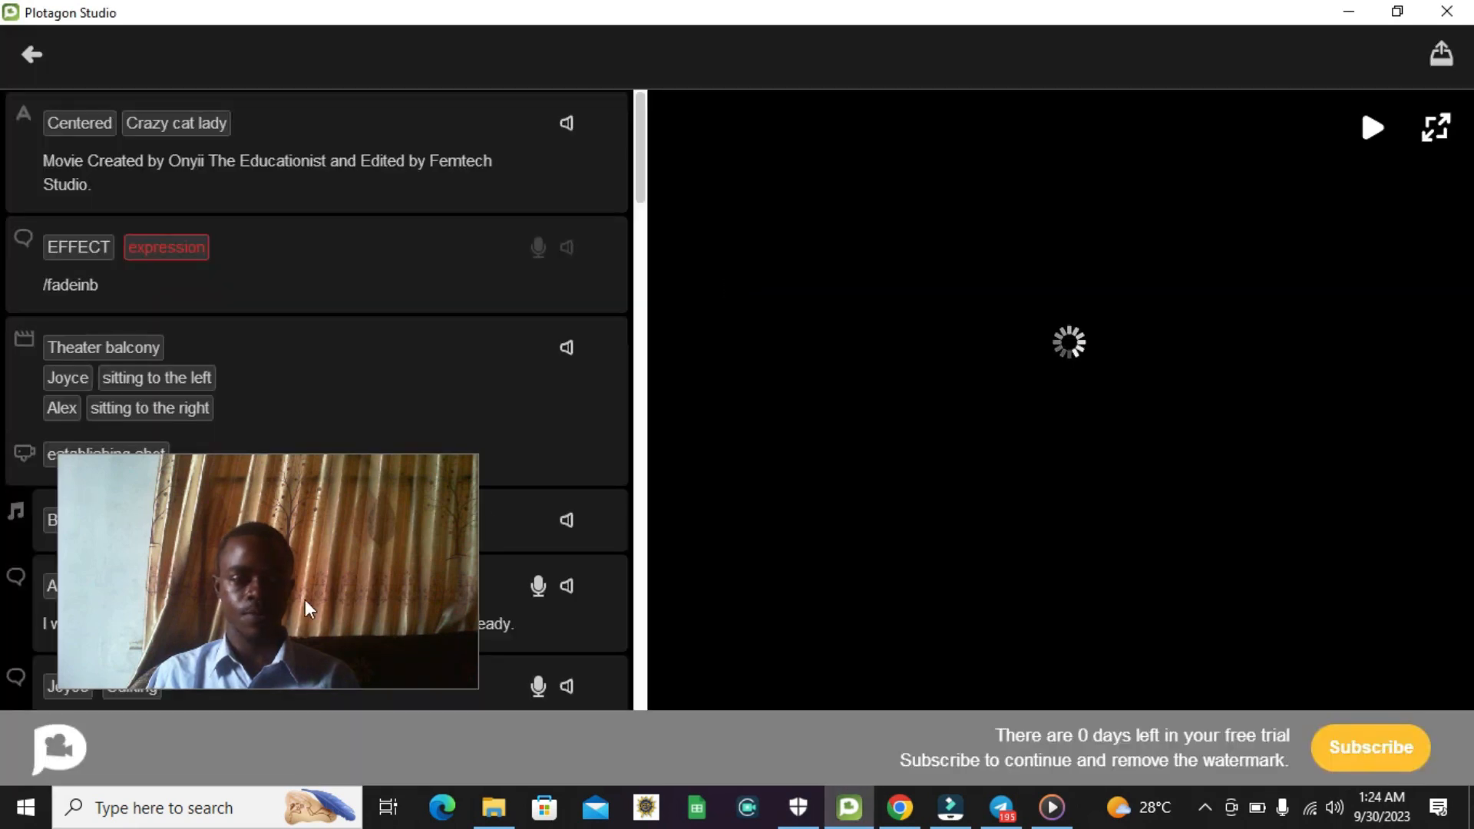
pyautogui.moveTo(236, 608); pyautogui.dragTo(1211, 742)
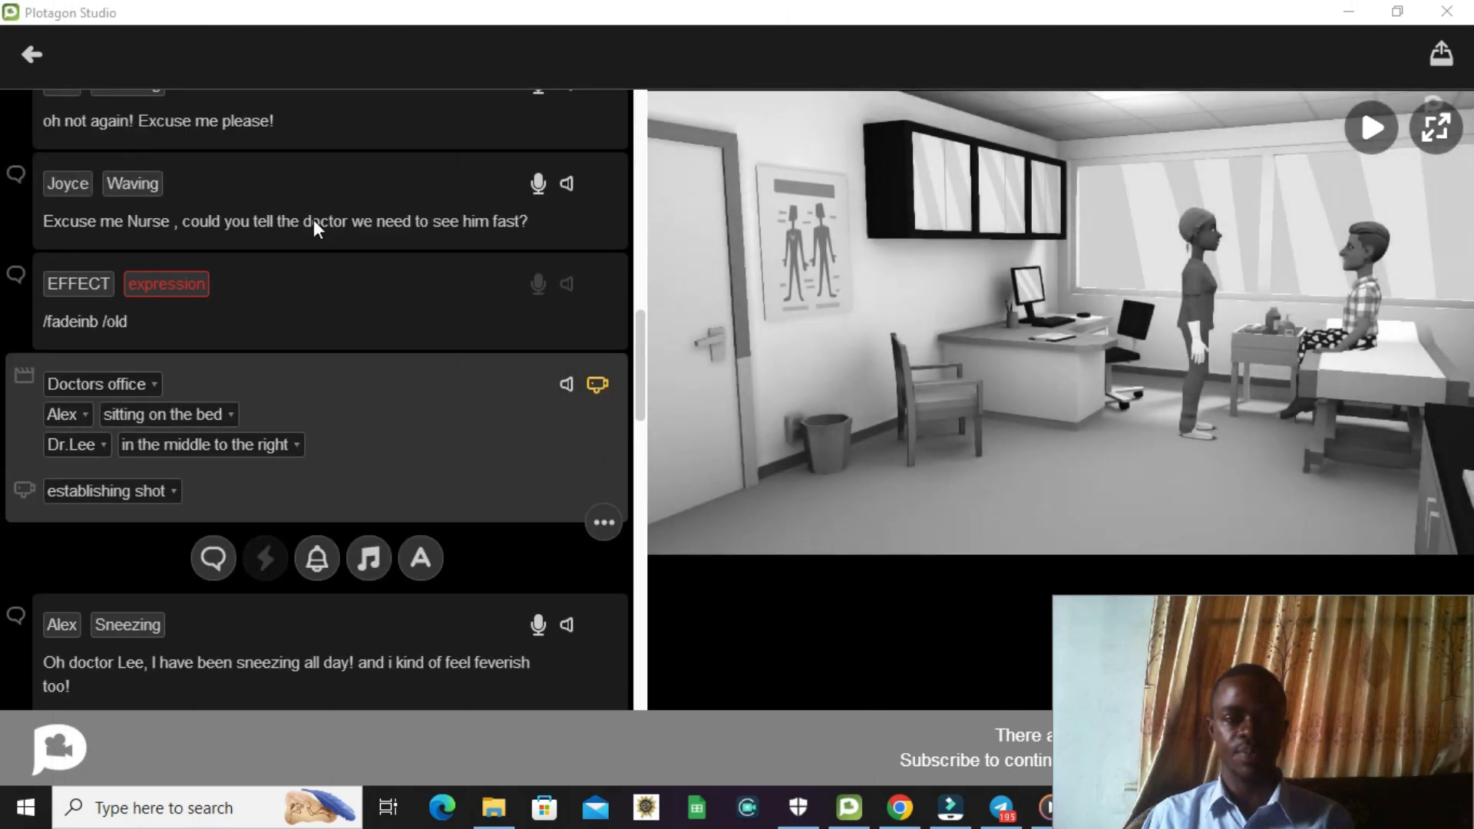
pyautogui.scroll(15, 315, 219)
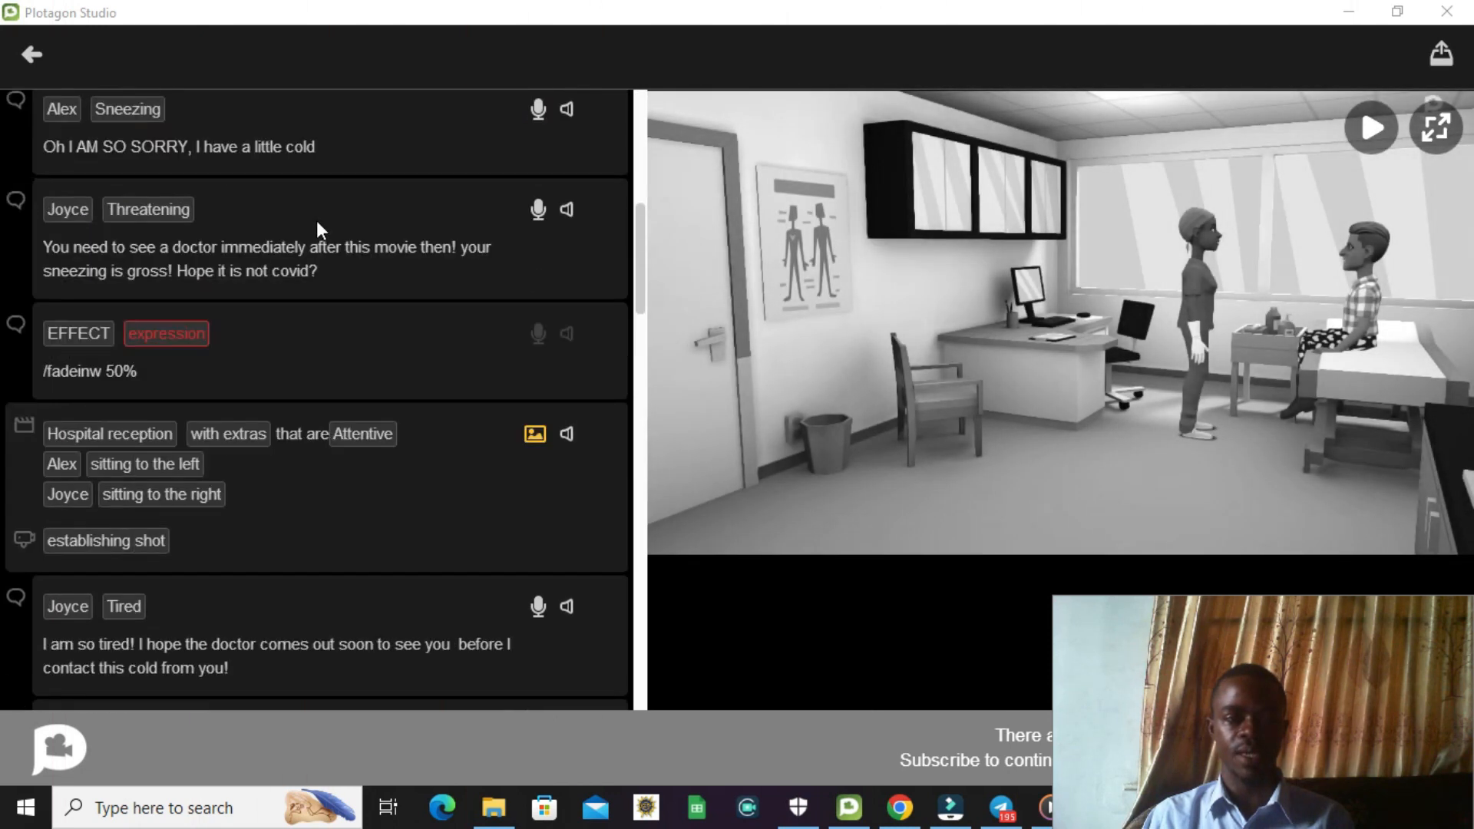
pyautogui.click(351, 191)
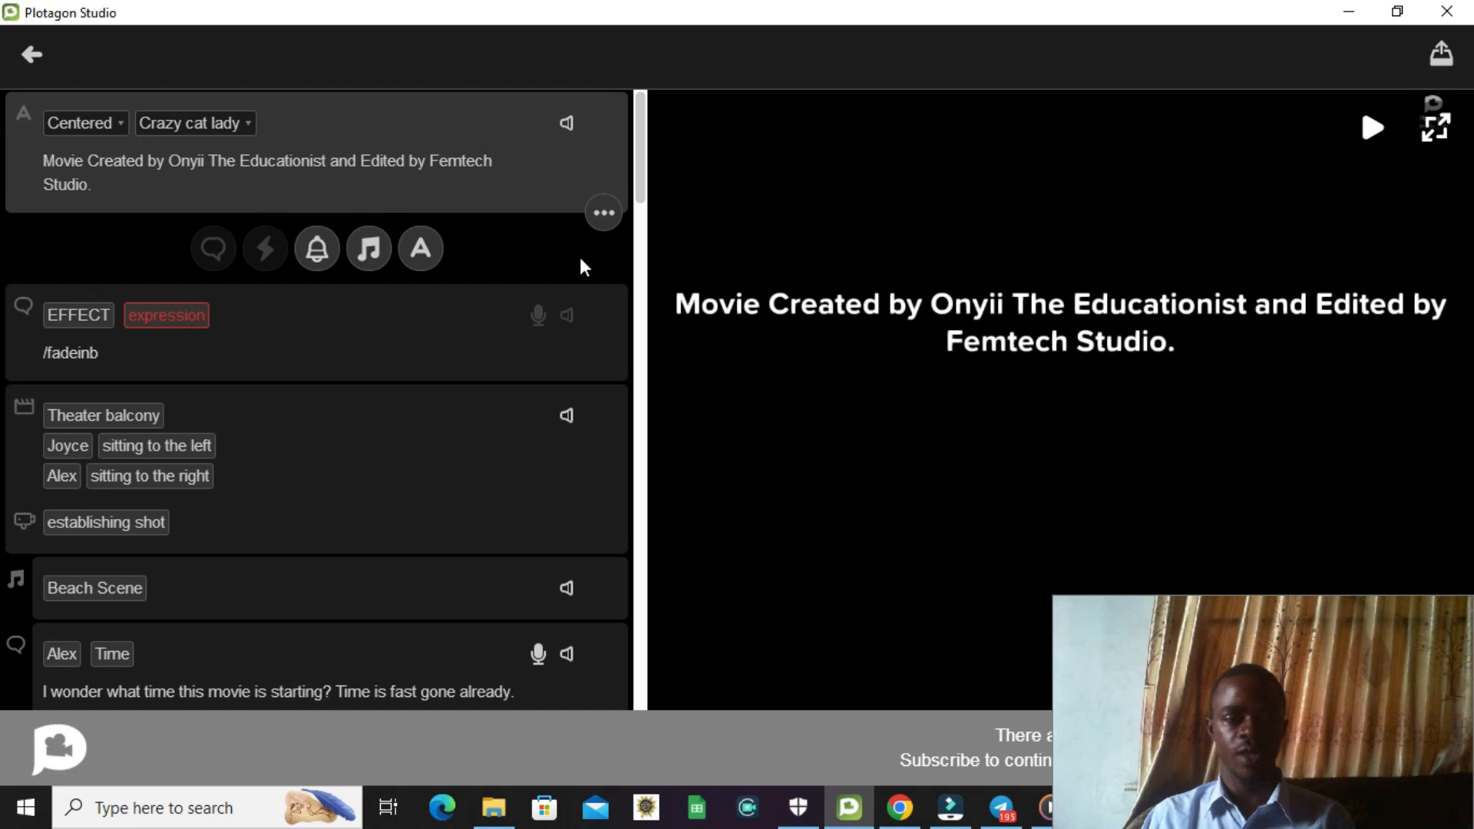
# Step: Copy the full text of the opening centered title, clear it, and delete that title block from the script
pyautogui.click(284, 184)
pyautogui.hotkey('ctrl', 'a')
pyautogui.hotkey('ctrl', 'c')
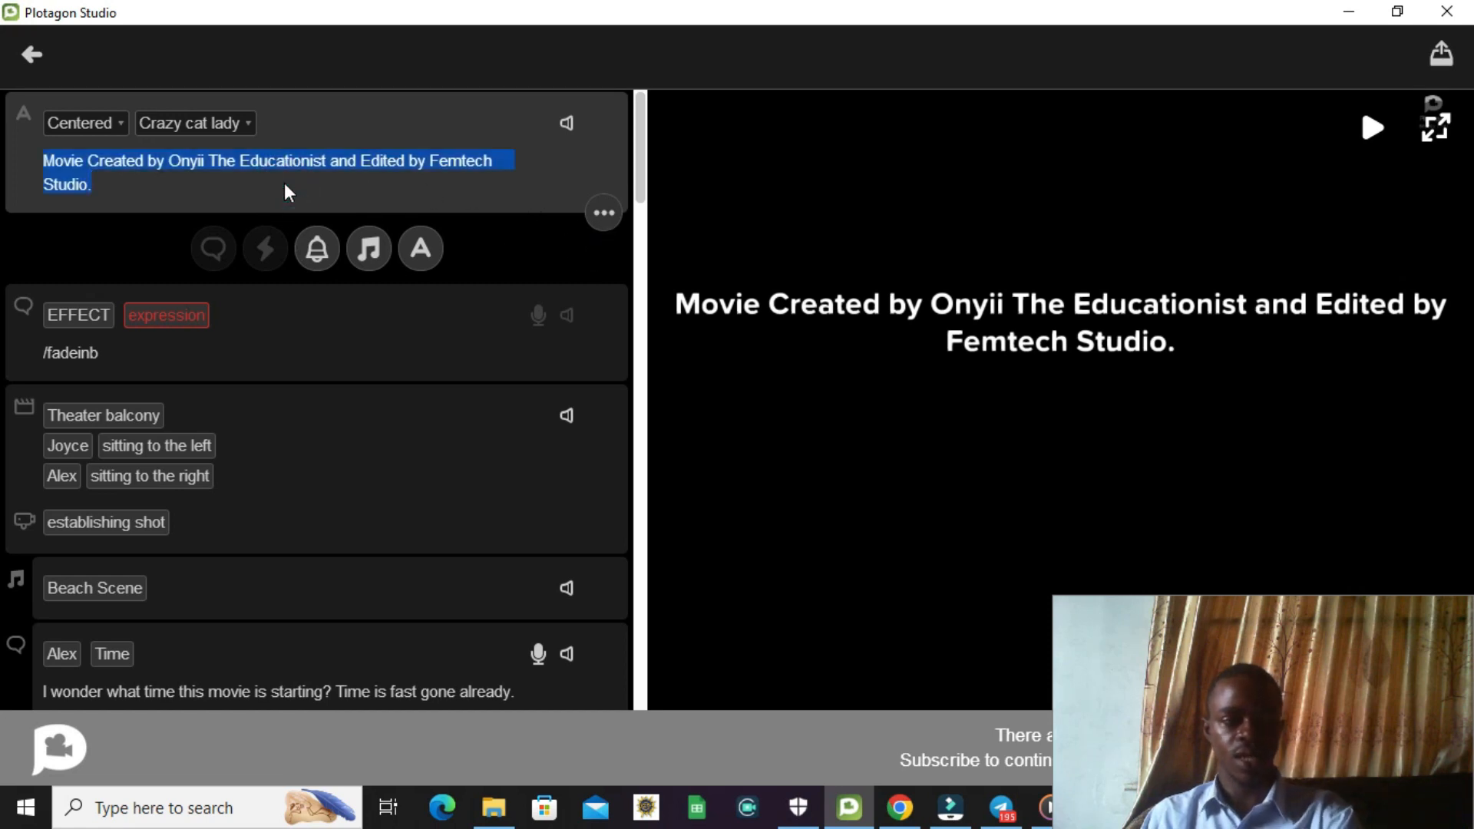
pyautogui.press('BackSpace')
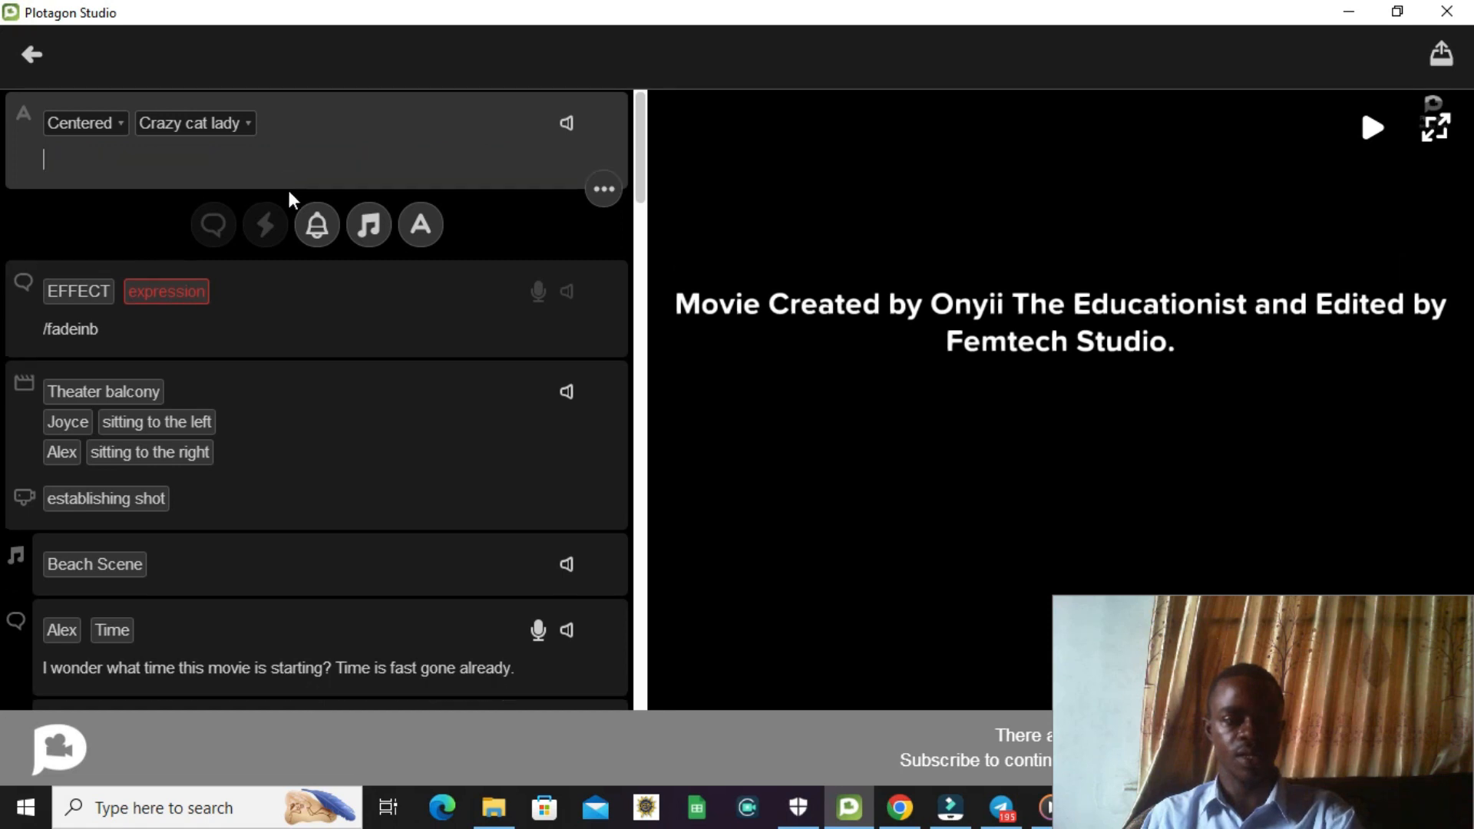
pyautogui.click(602, 192)
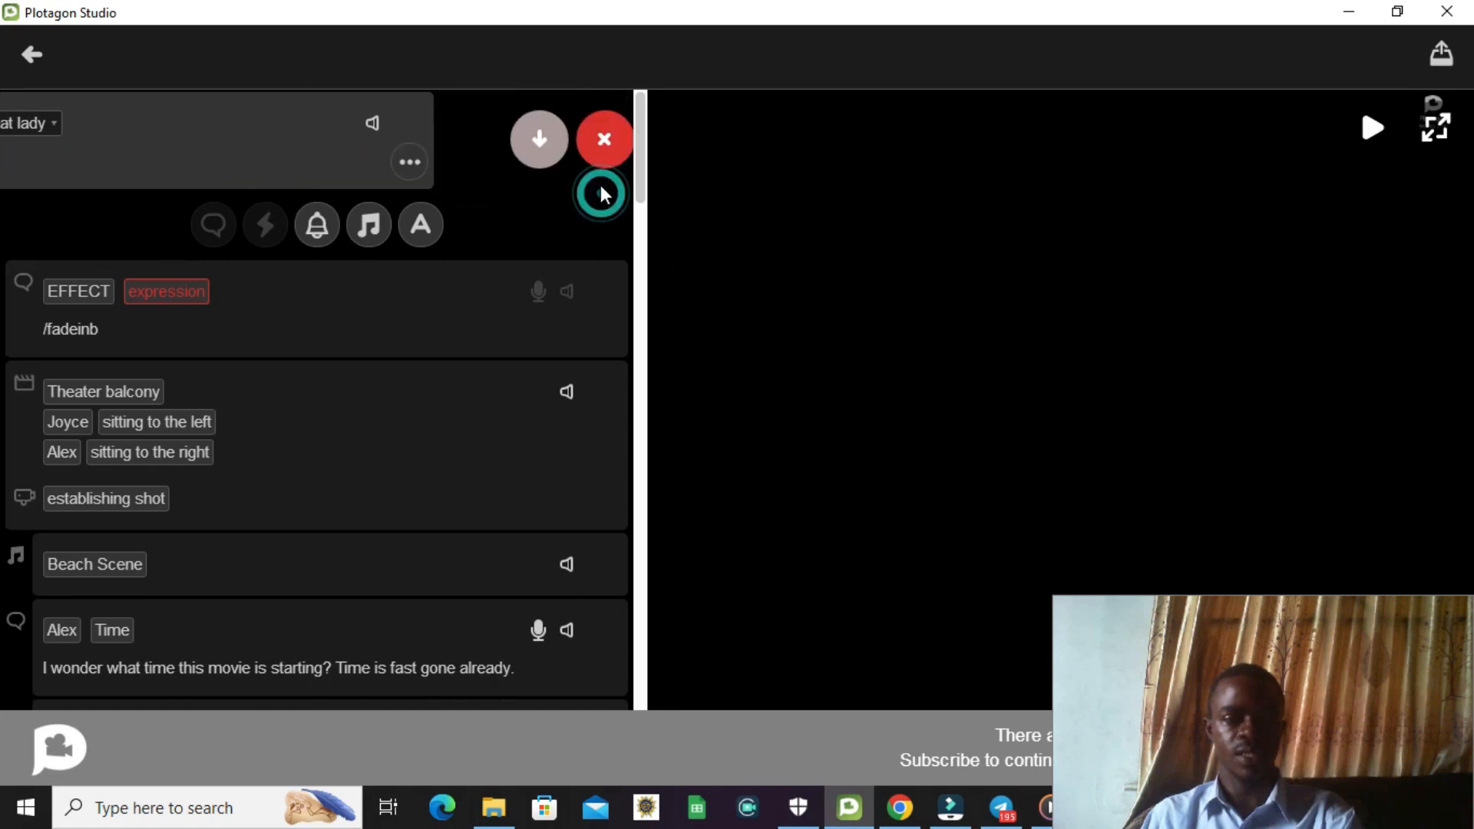
pyautogui.click(604, 139)
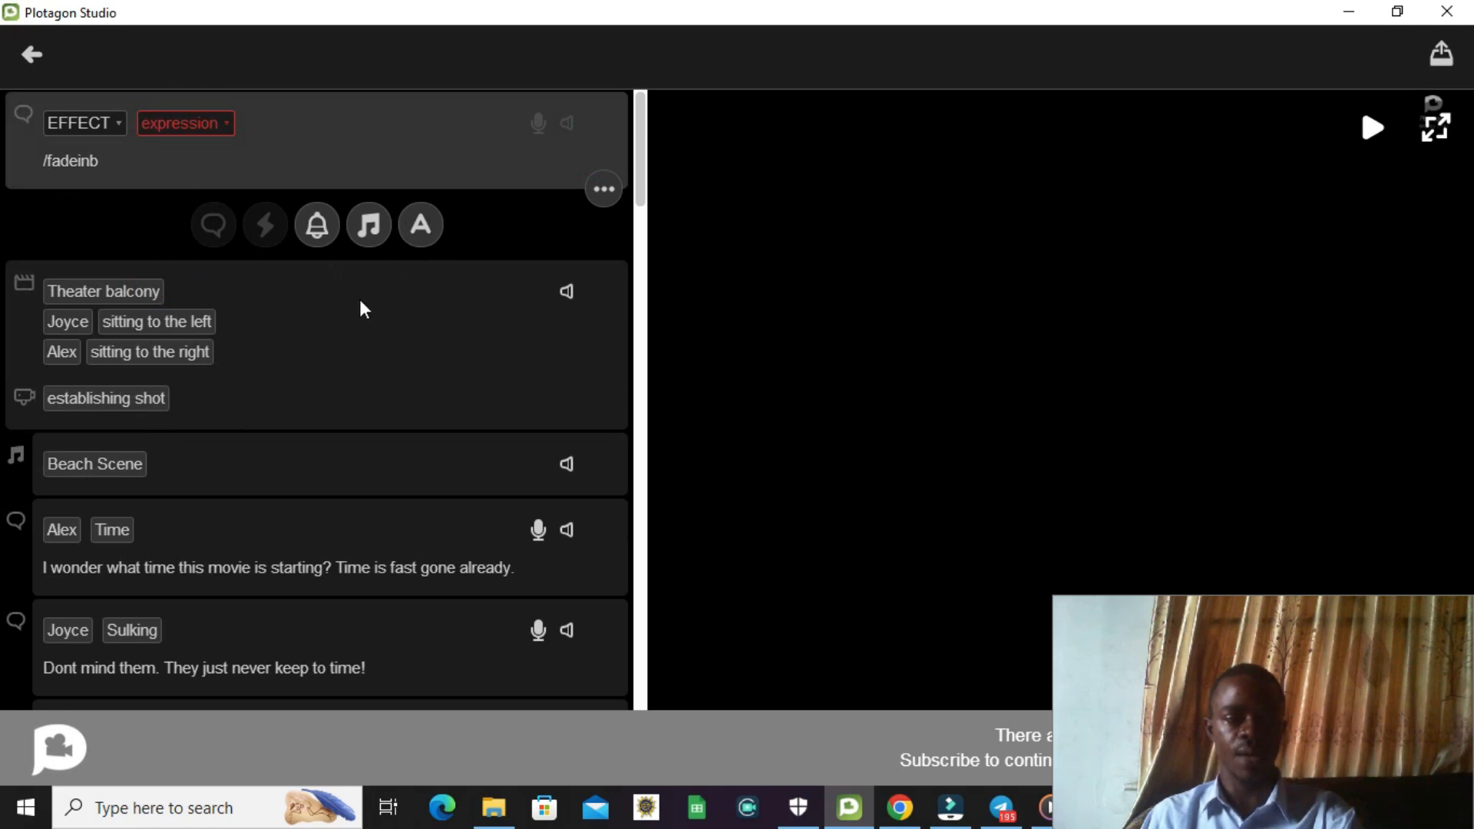
# Step: Add a new centered text block and move it above the /fadeinb effect to the start of the script
pyautogui.click(420, 225)
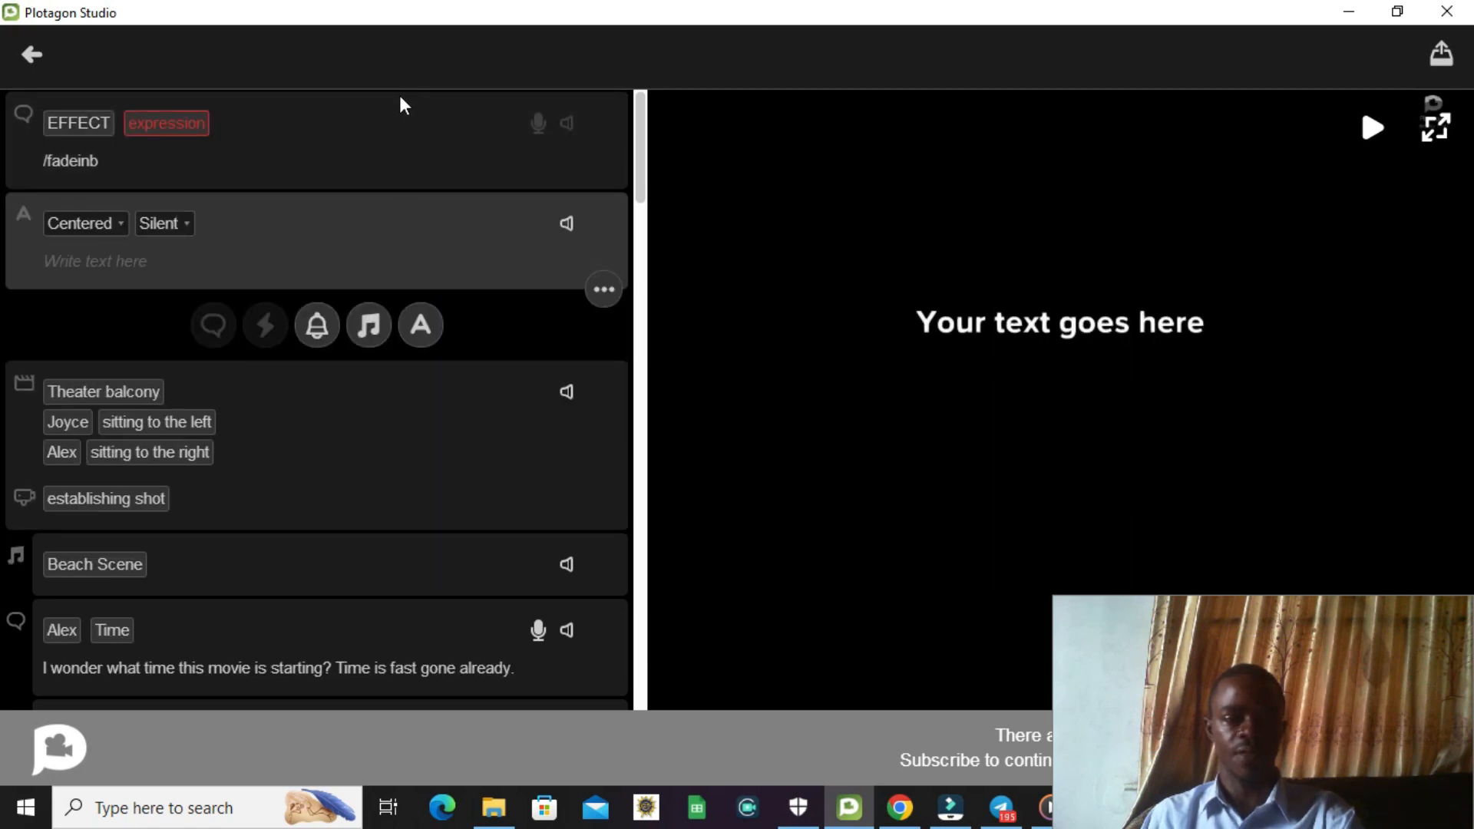
pyautogui.click(604, 291)
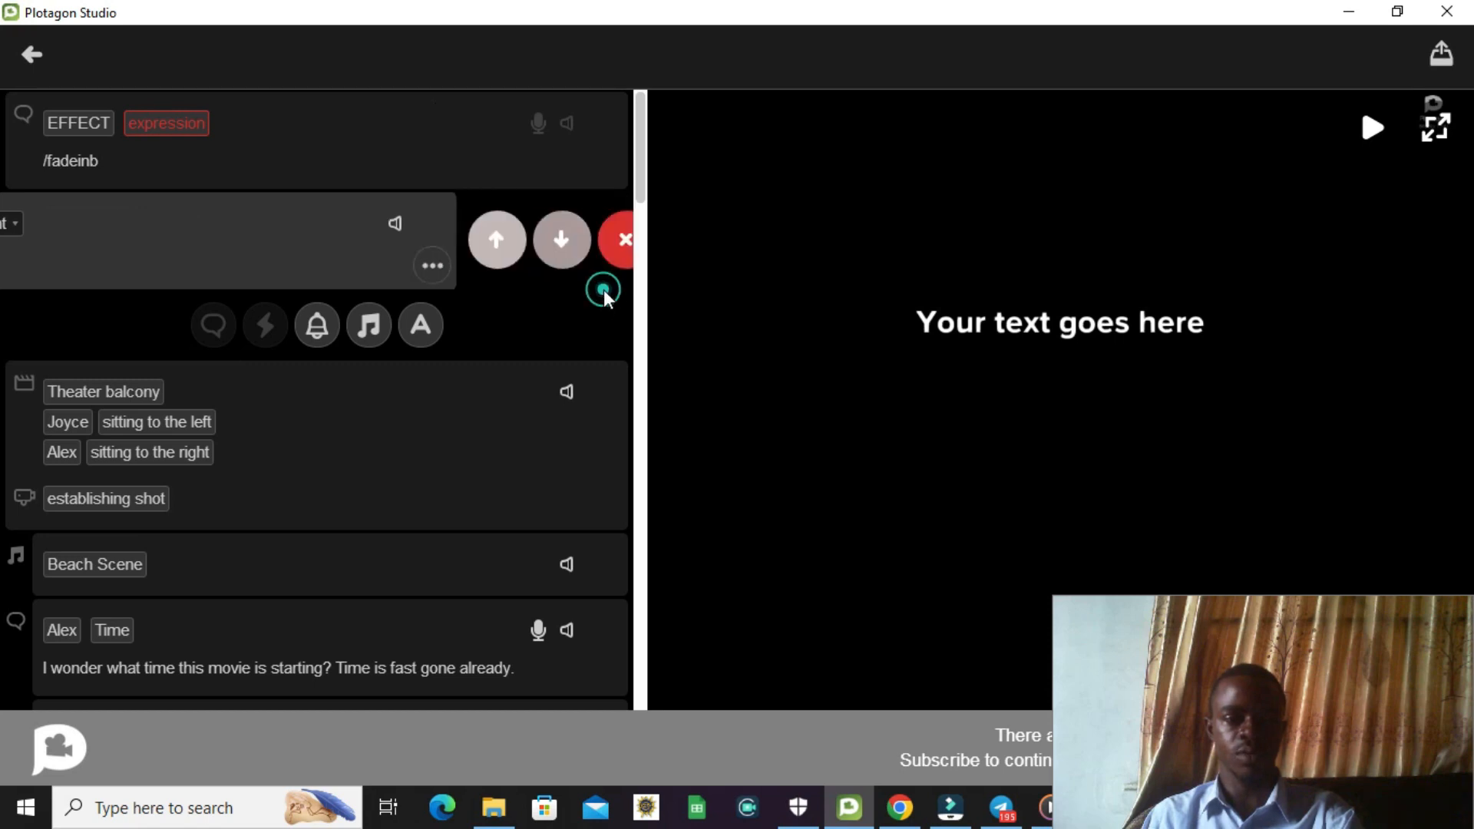
pyautogui.click(473, 240)
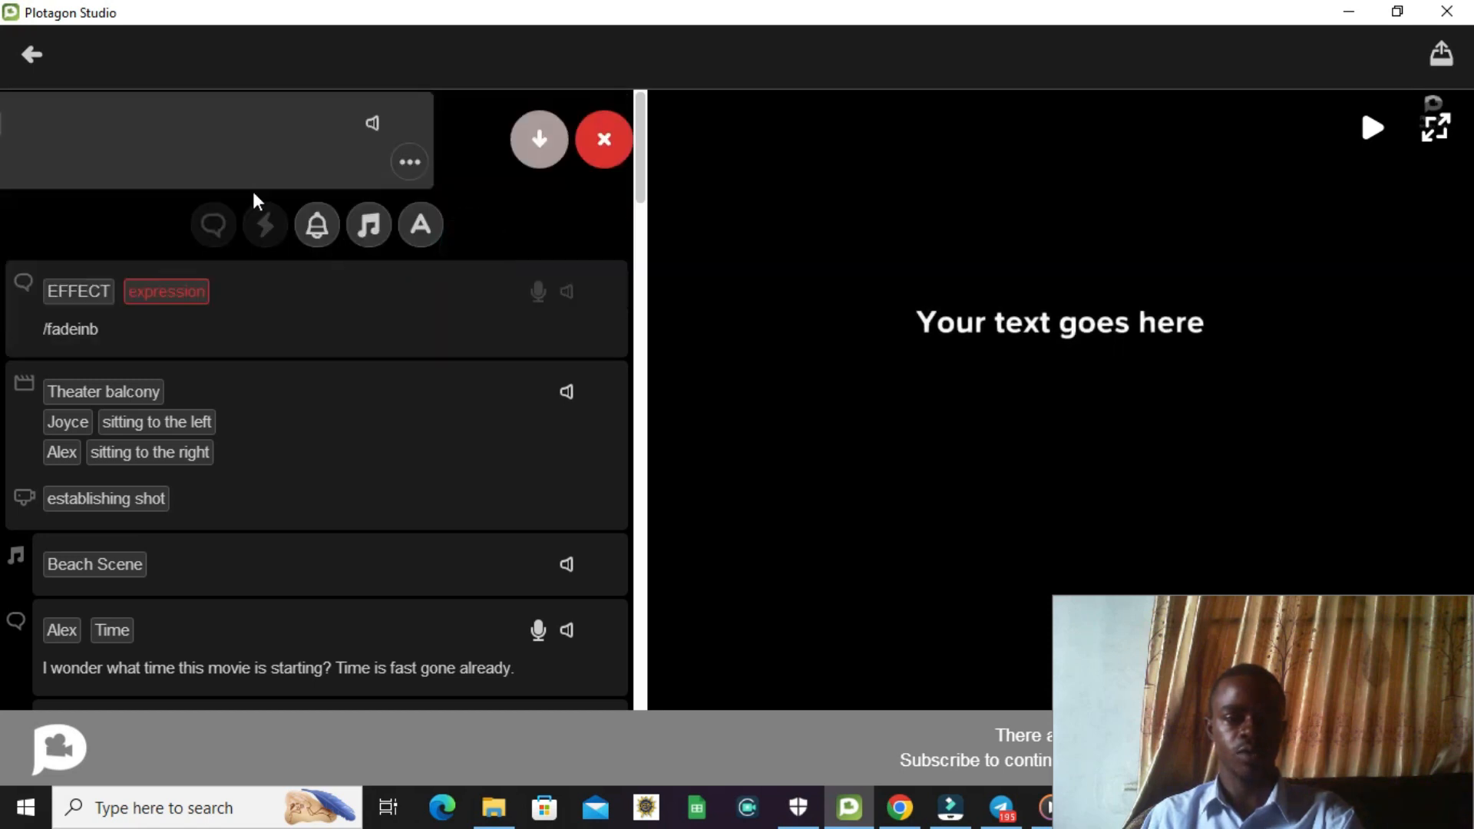
pyautogui.click(313, 157)
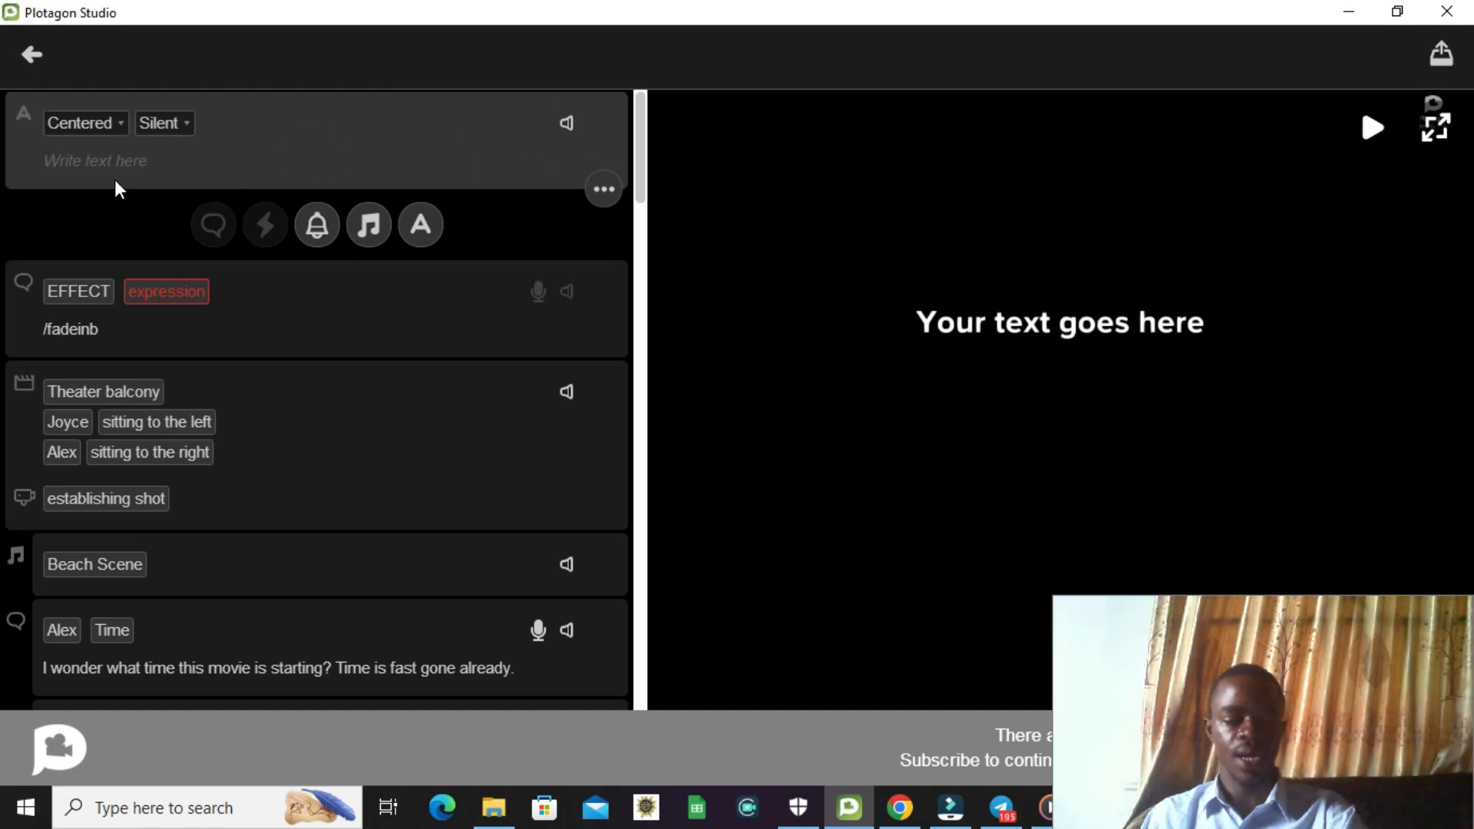
# Step: Paste the copied movie credit text into the new opening text block and refresh its preview
pyautogui.hotkey('ctrl', 'v')
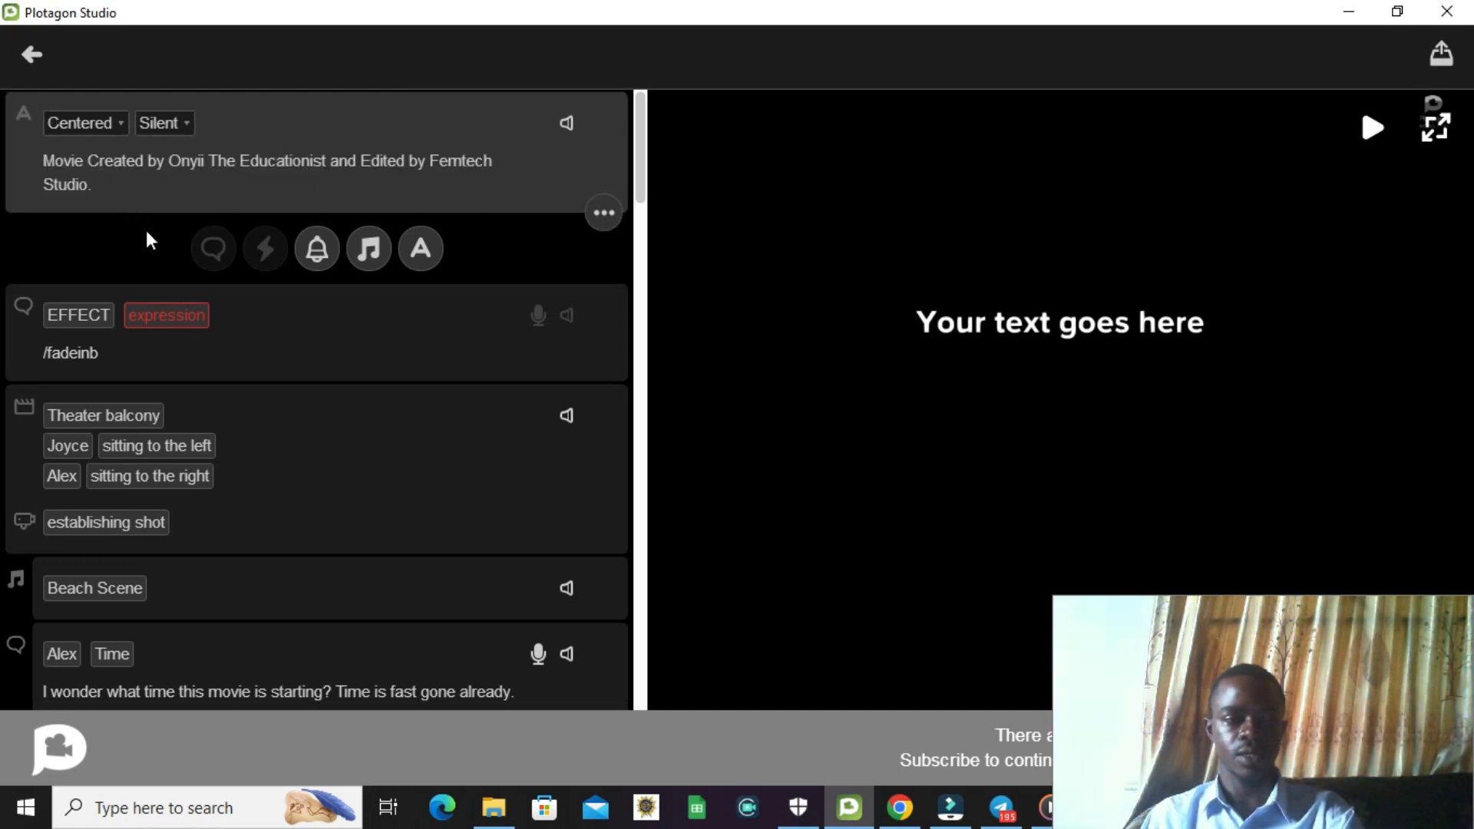
pyautogui.click(290, 336)
pyautogui.click(224, 184)
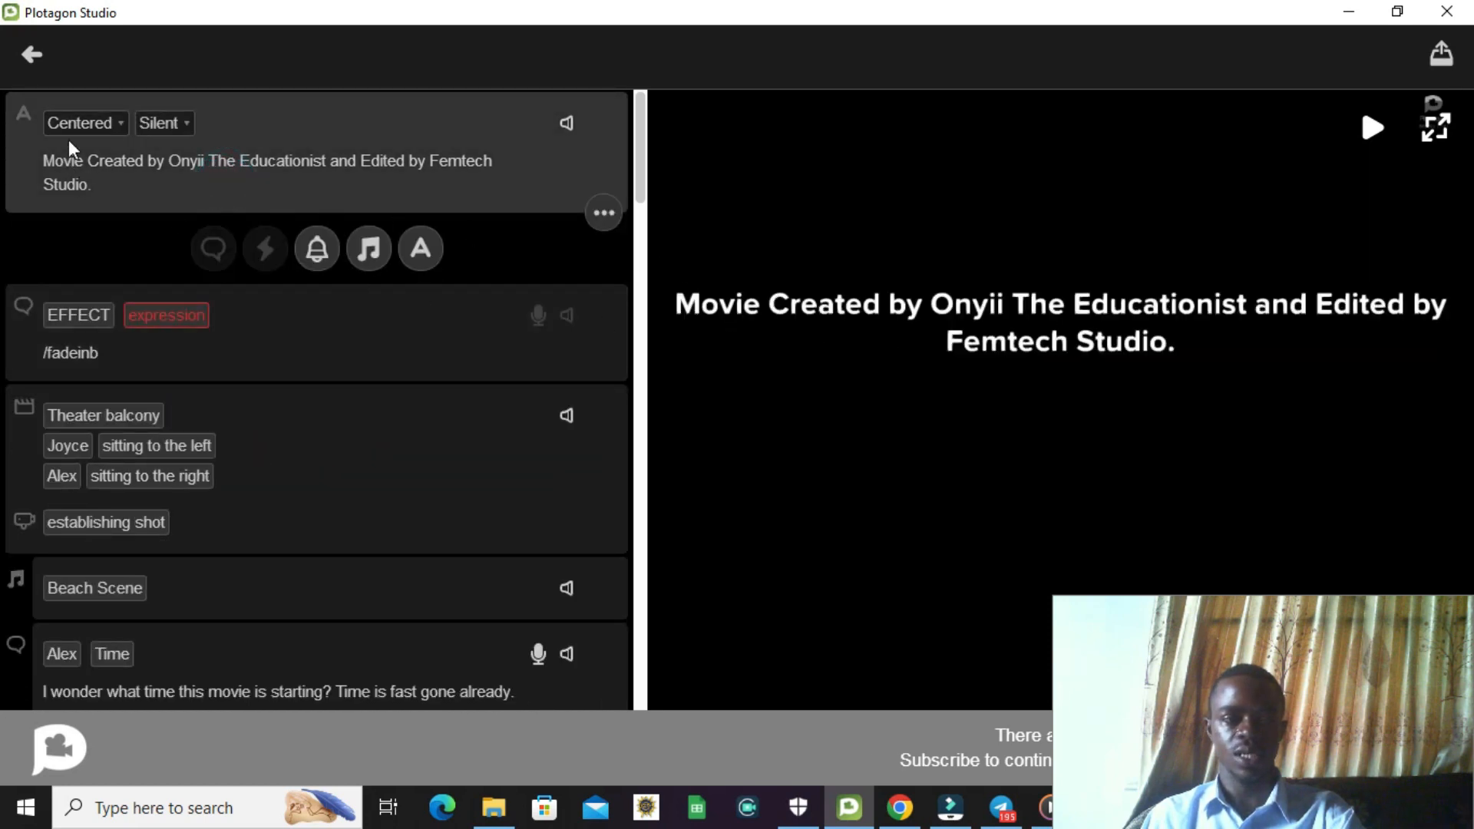
# Step: View the list of narrator voices available for the opening title and close it, leaving the voice on Silent
pyautogui.moveTo(1120, 680); pyautogui.dragTo(1115, 657)
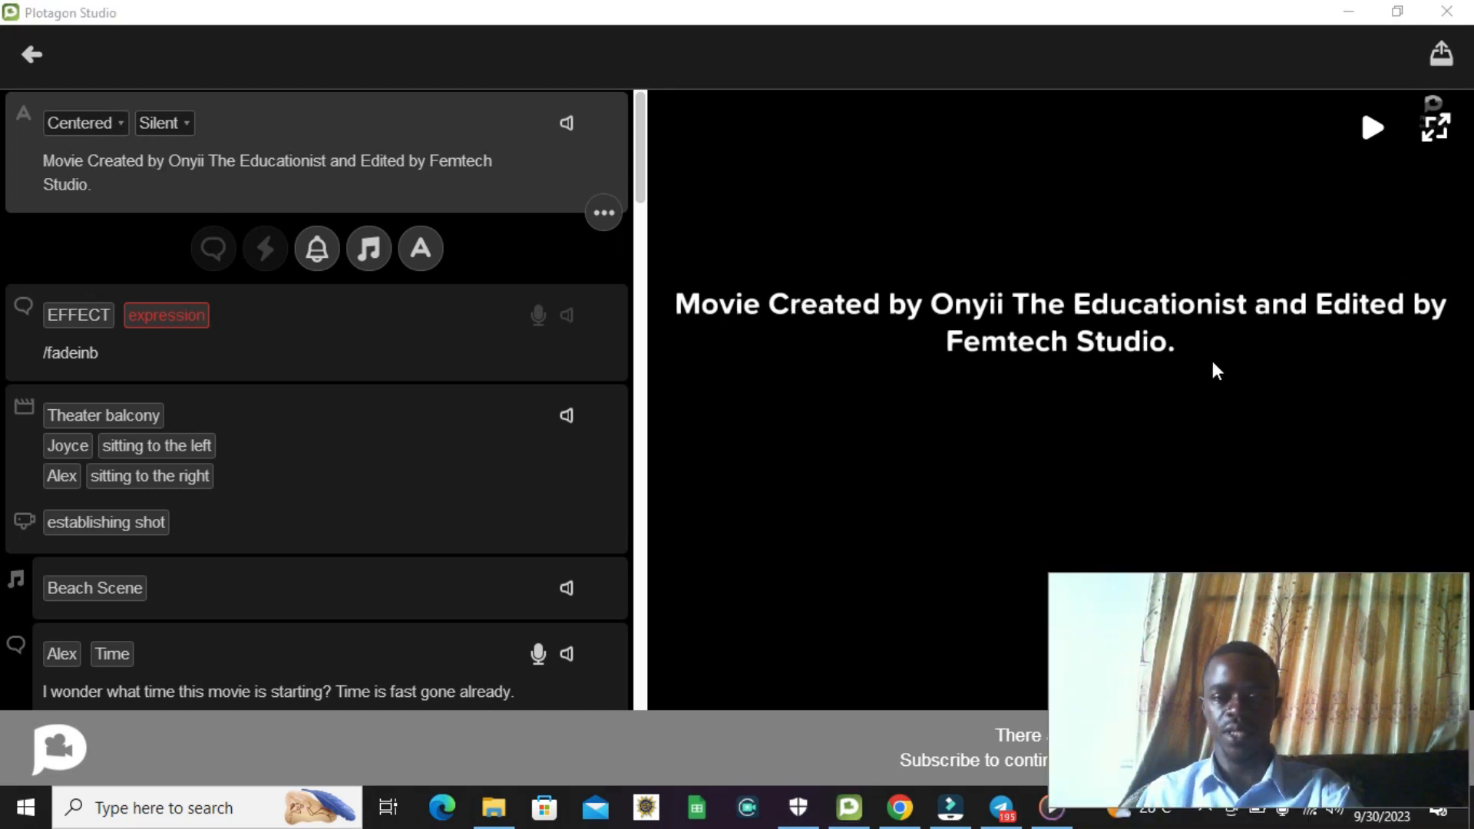
pyautogui.click(181, 129)
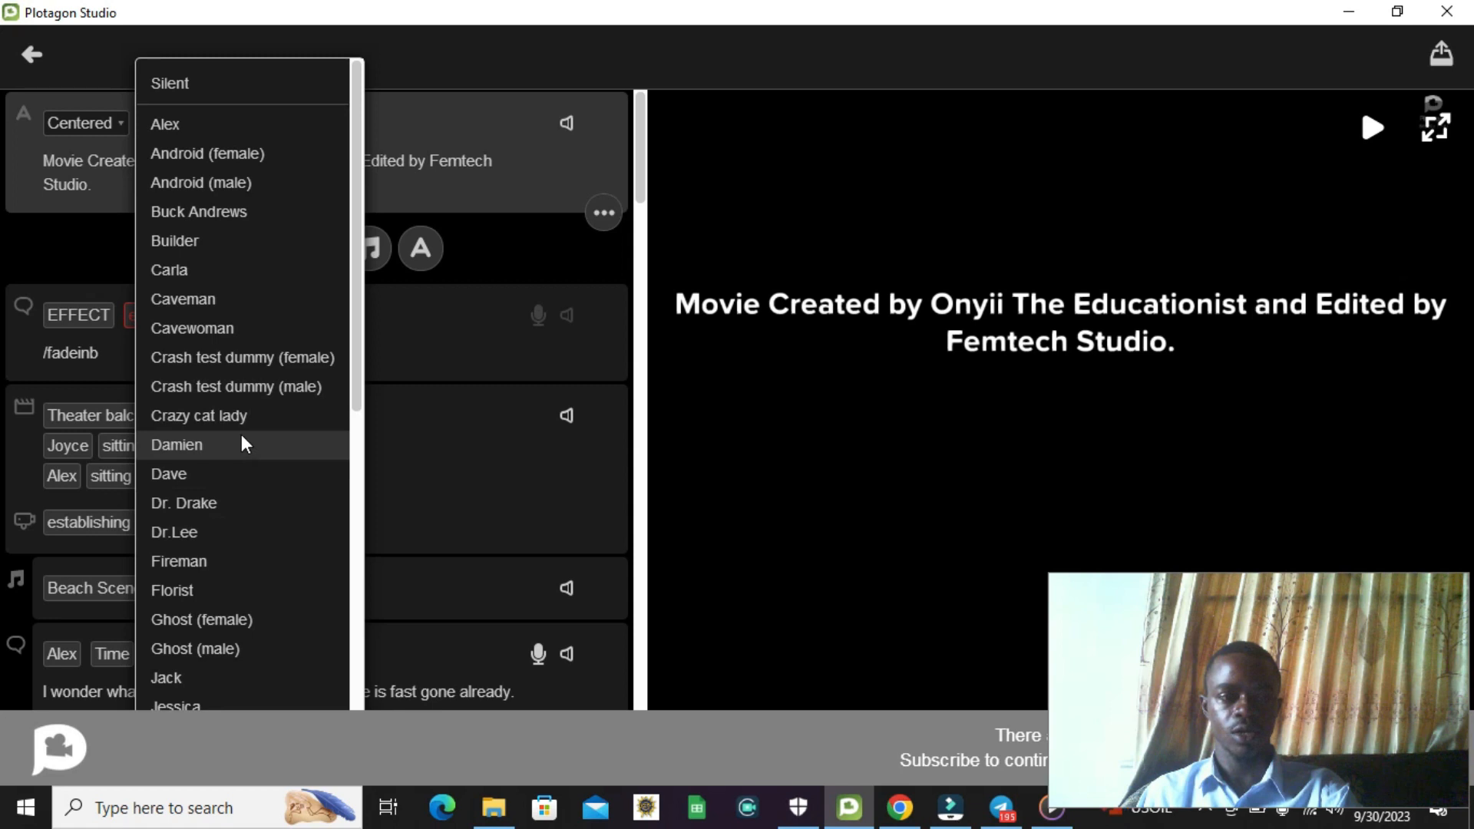
pyautogui.click(241, 415)
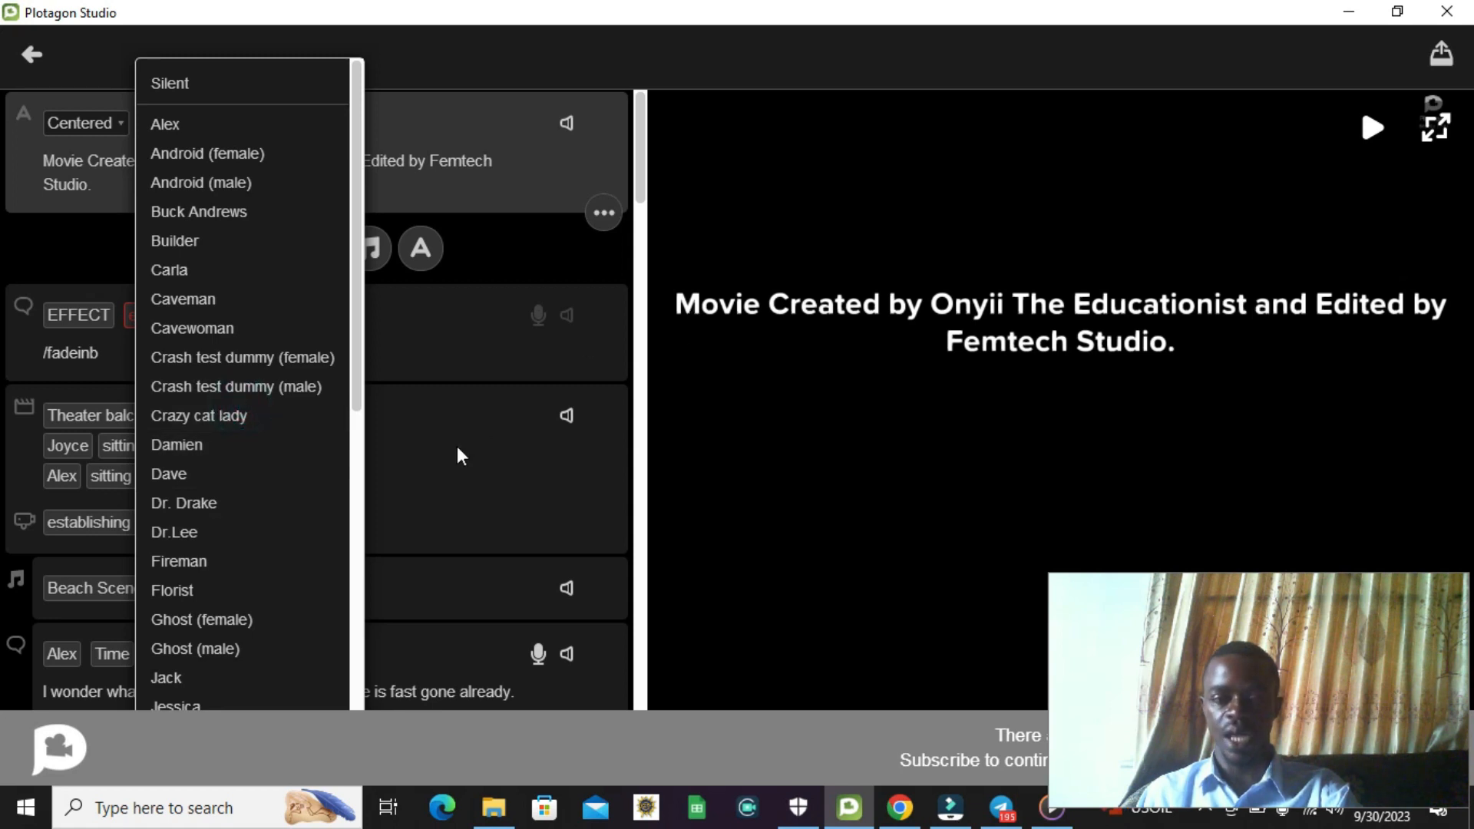
pyautogui.click(507, 259)
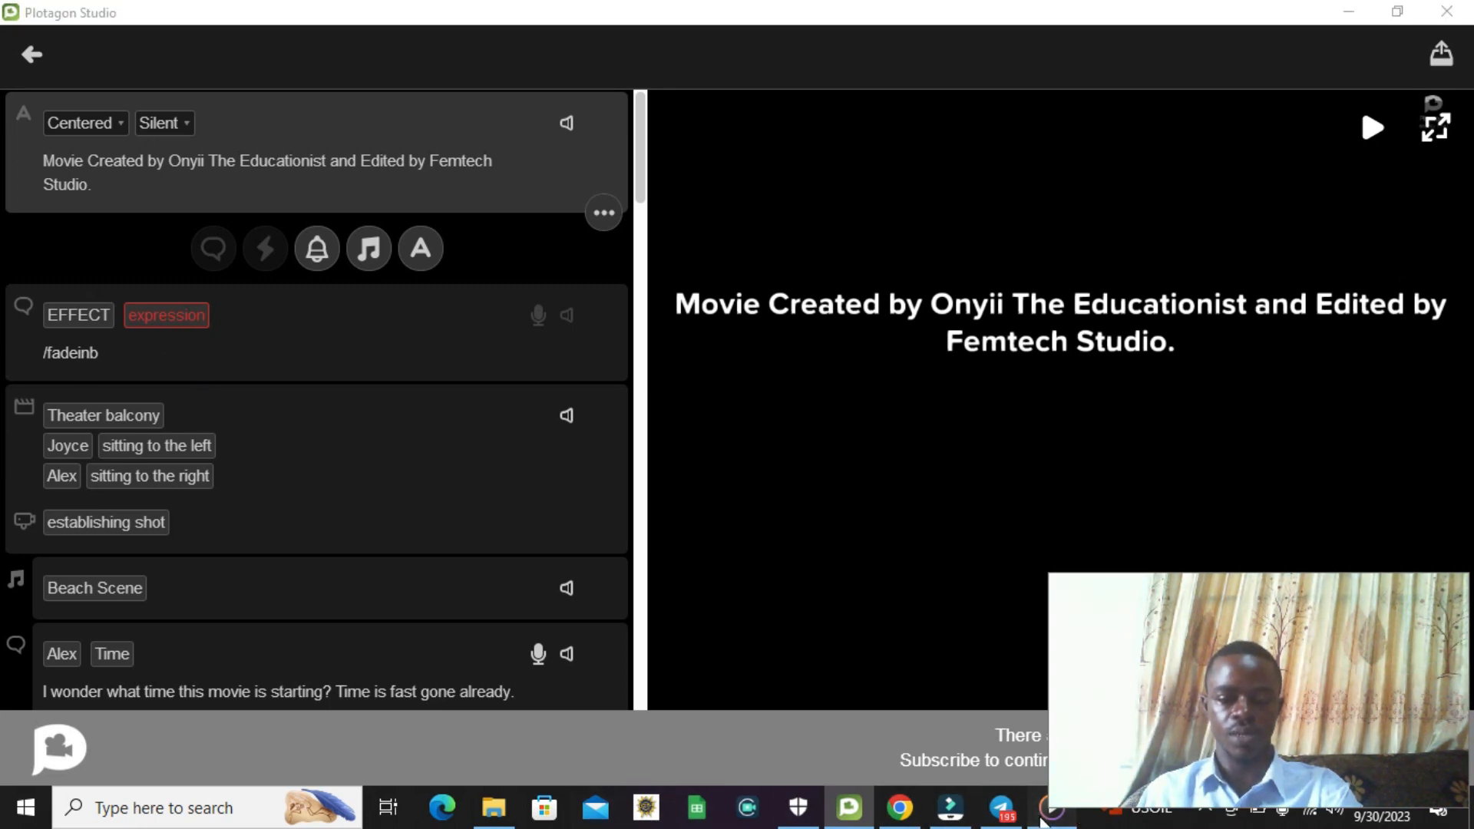
# Step: Switch to Media Player, play the edited video's fade from the title into the theater balcony scene, pause it, and return to Plotagon Studio
pyautogui.click(1052, 807)
pyautogui.click(107, 678)
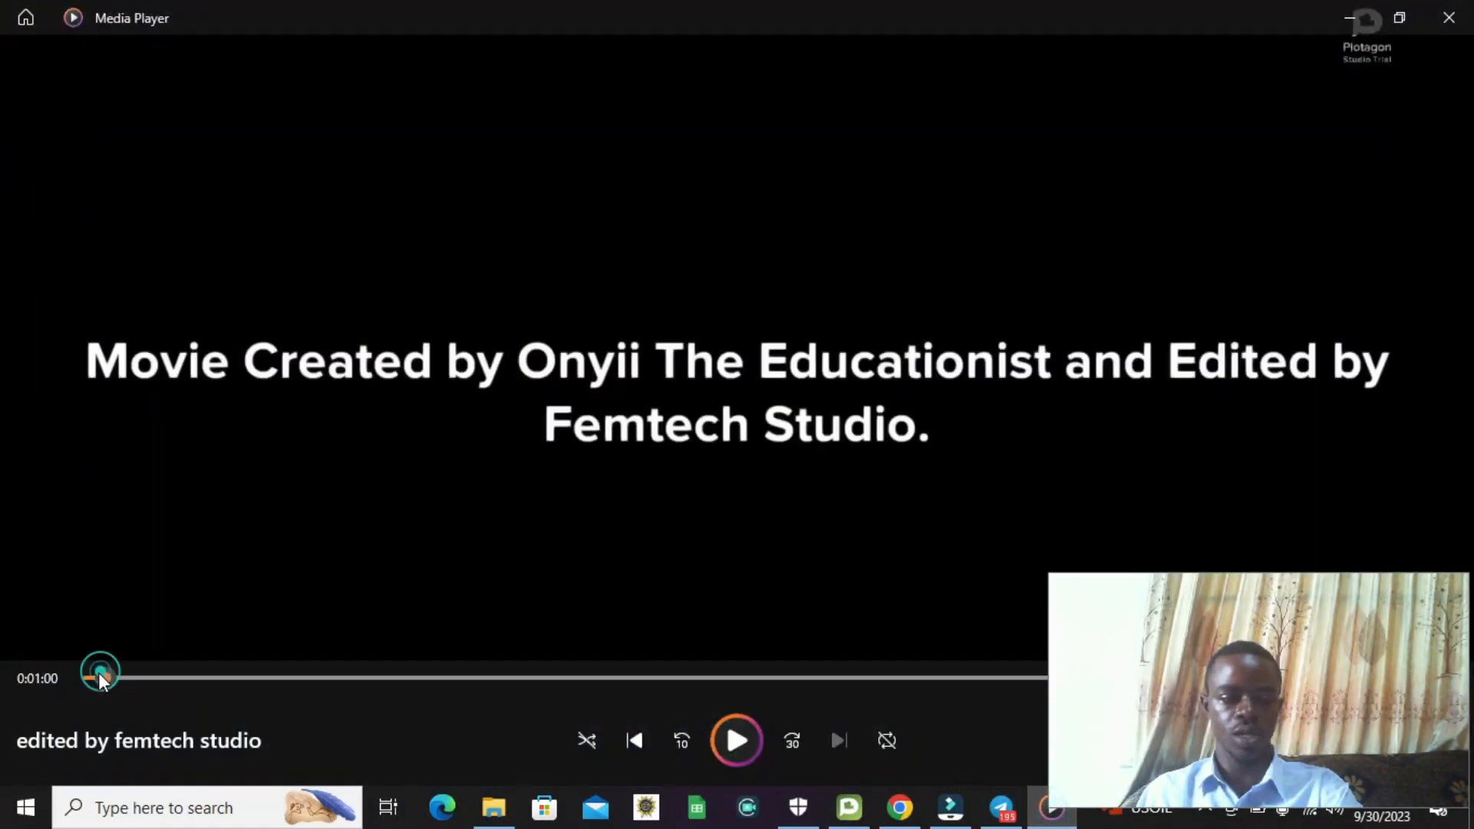
pyautogui.moveTo(115, 681); pyautogui.dragTo(144, 681)
pyautogui.click(745, 749)
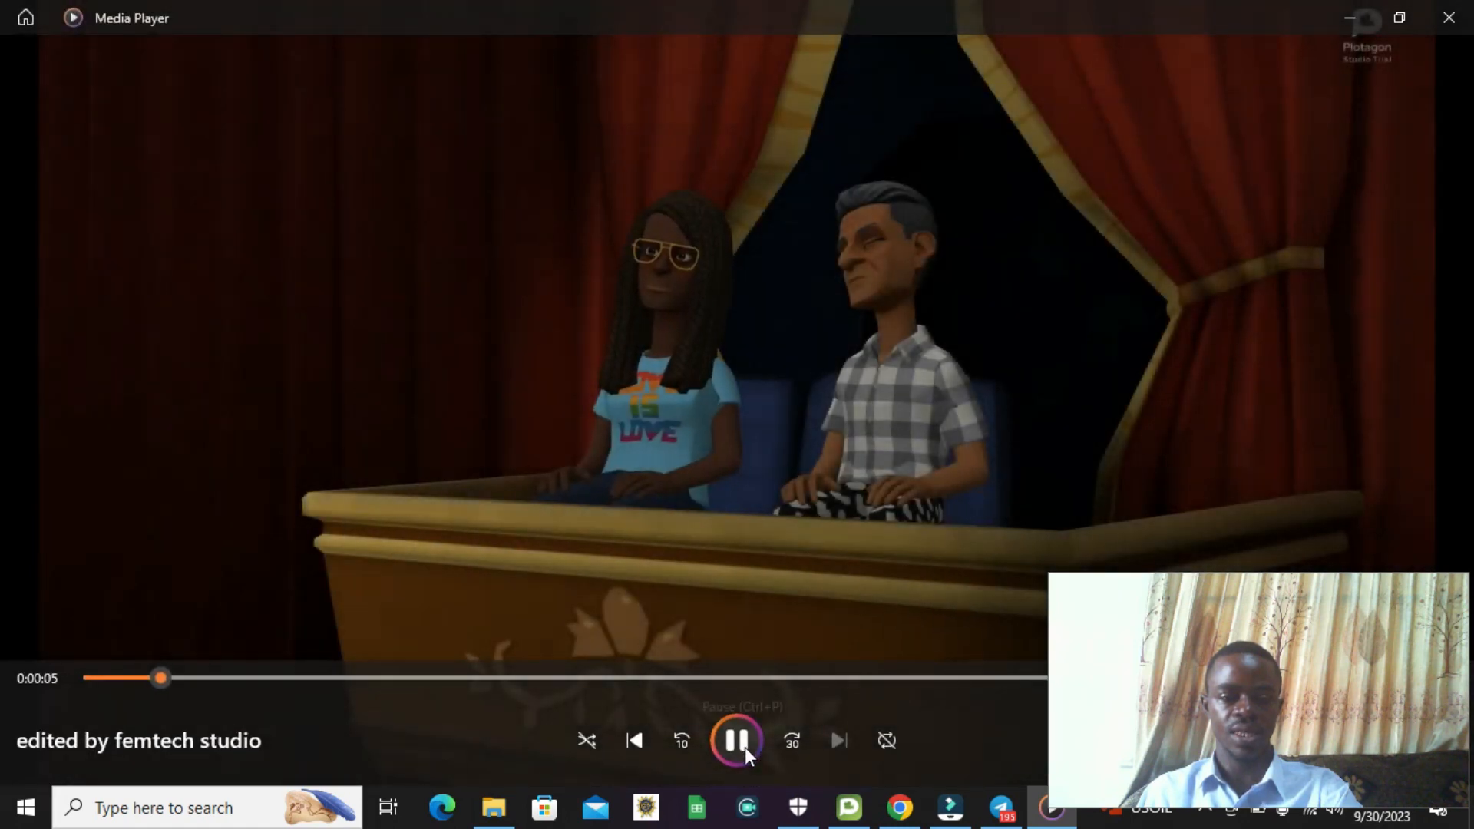
pyautogui.click(745, 748)
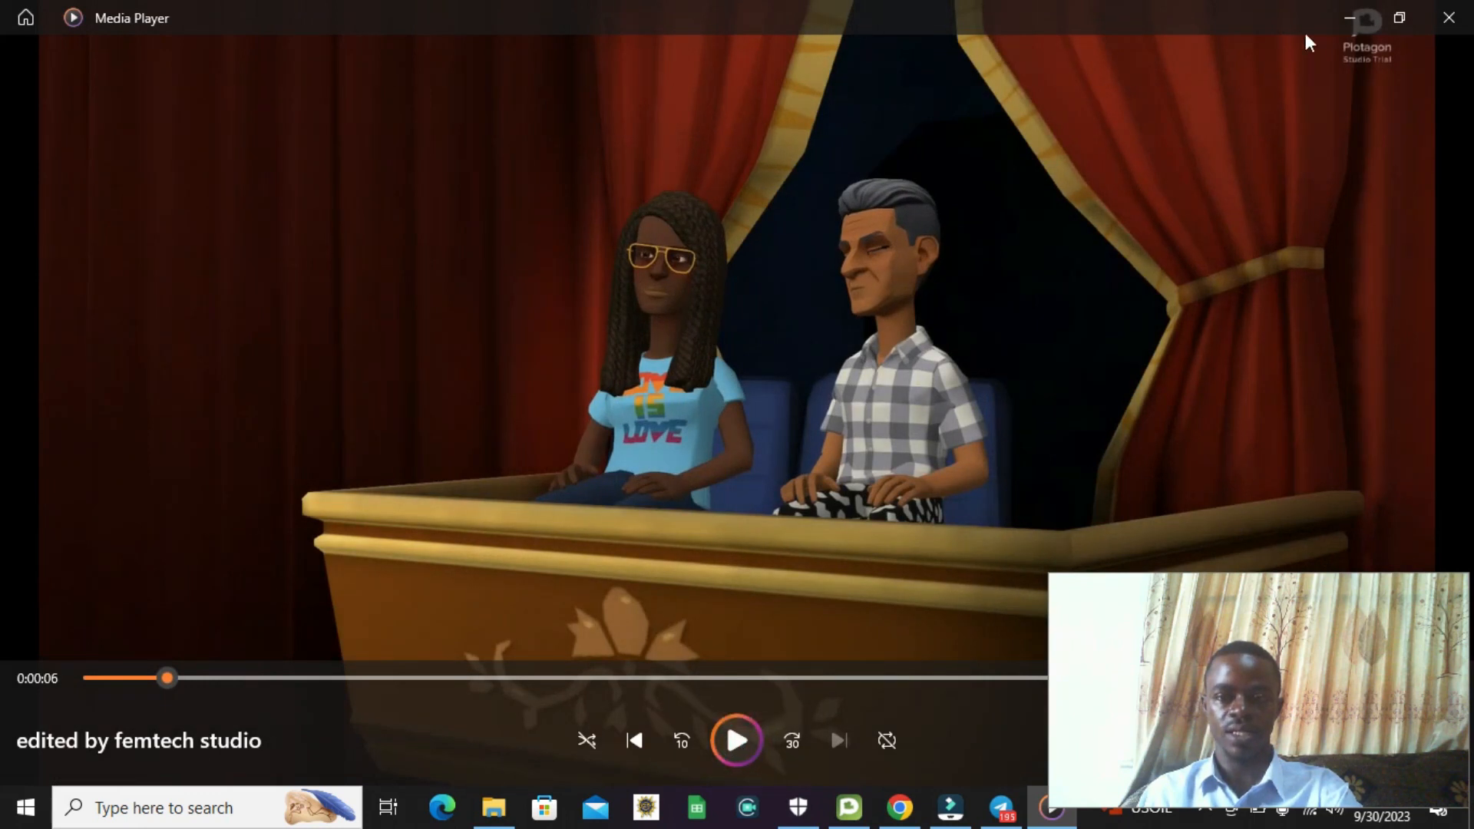
pyautogui.click(1339, 24)
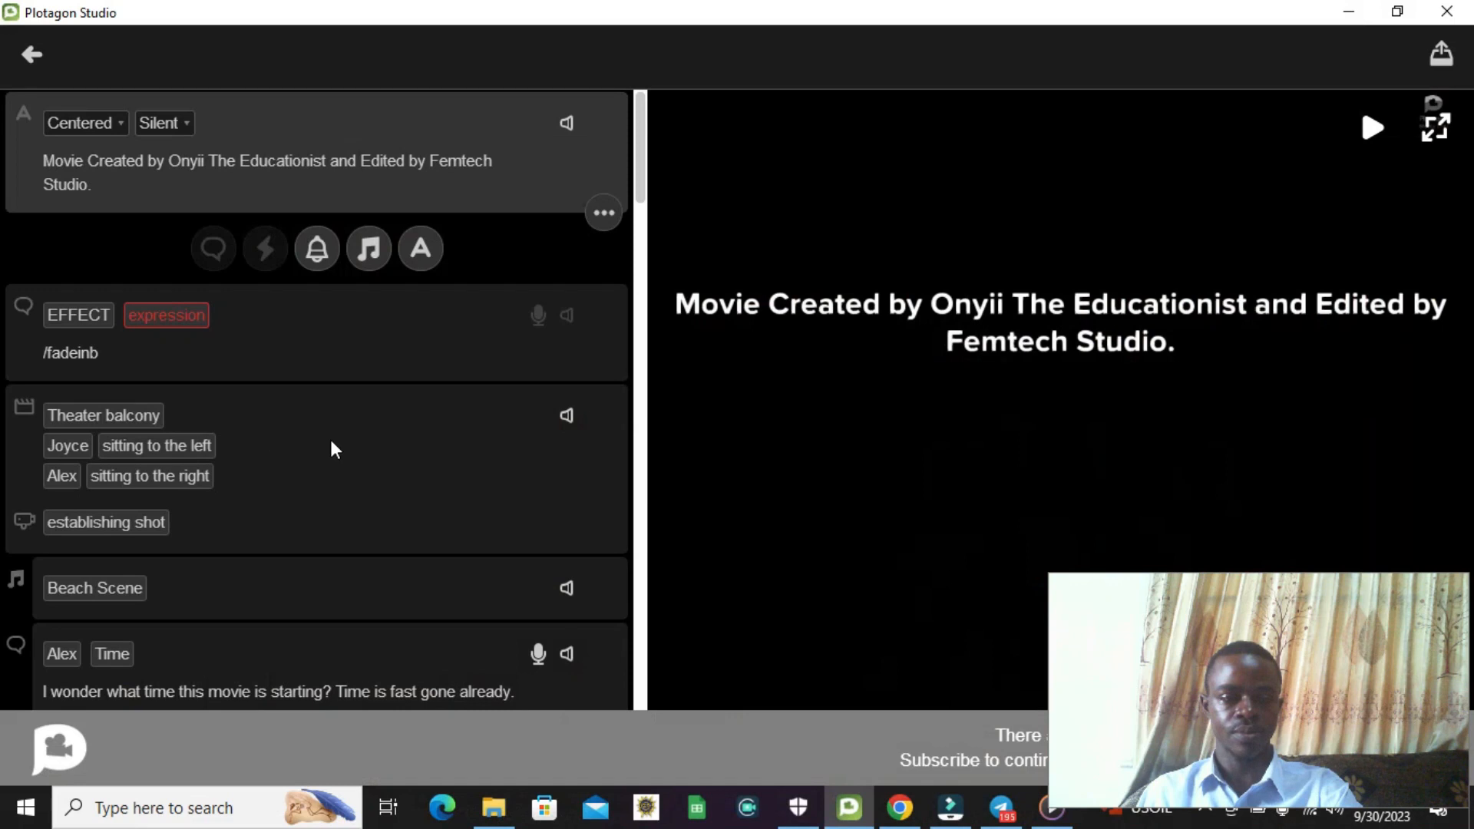
# Step: Remove the camera direction from the Theater balcony scene, add it again, and set it to establishing shot
pyautogui.click(337, 458)
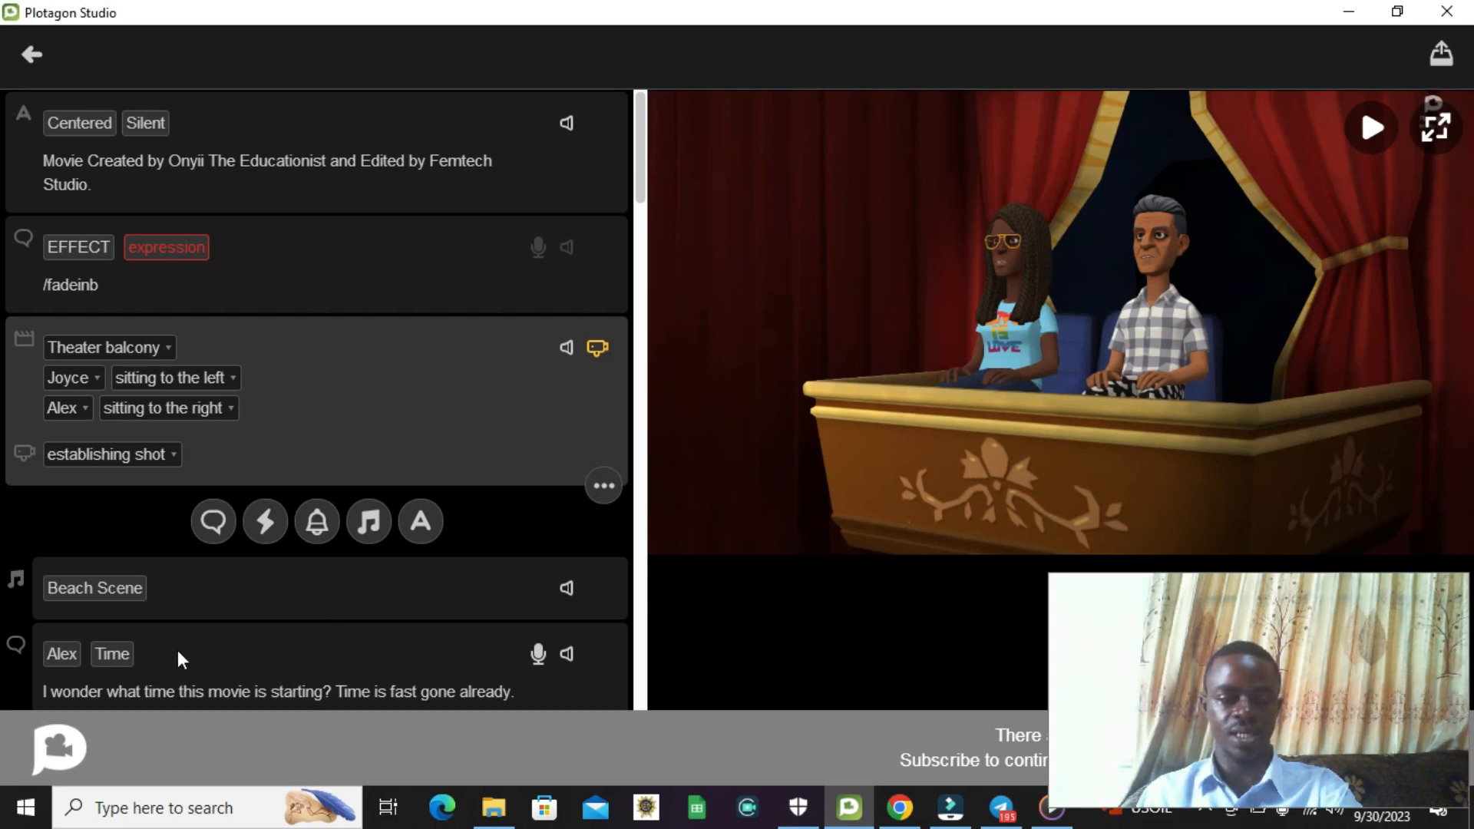
pyautogui.scroll(-3, 250, 622)
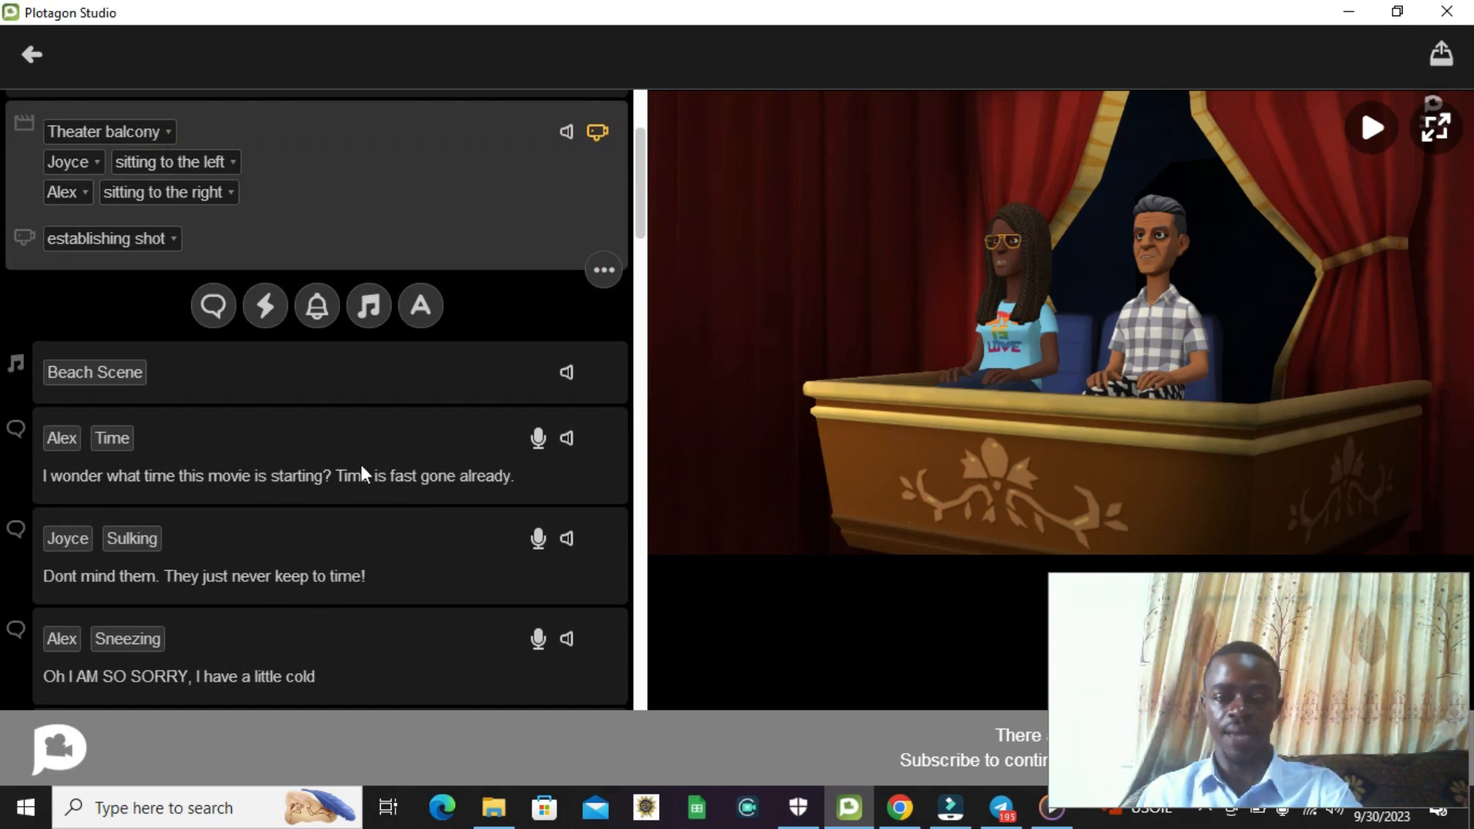
pyautogui.scroll(3, 361, 466)
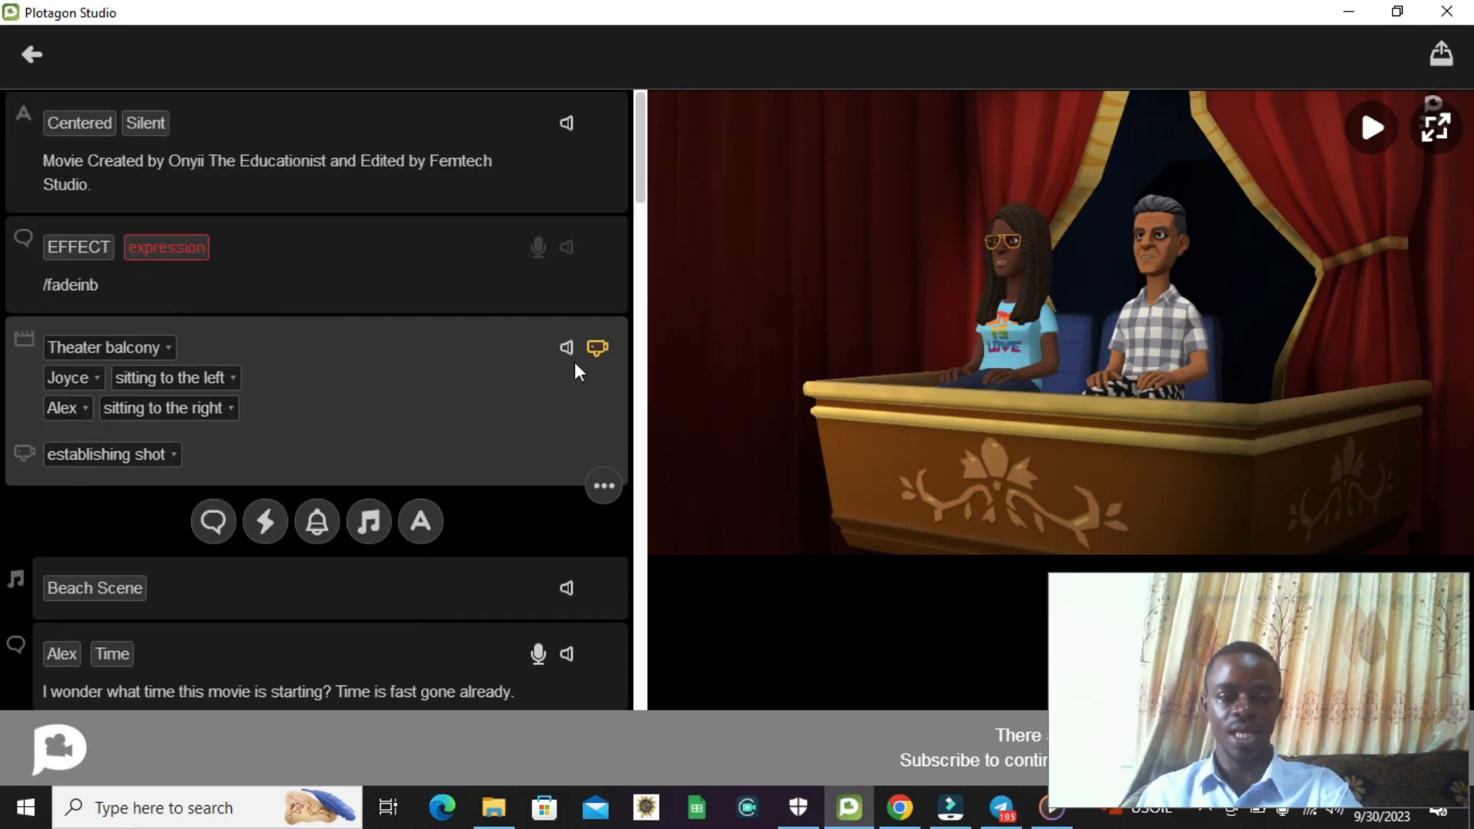
pyautogui.click(596, 349)
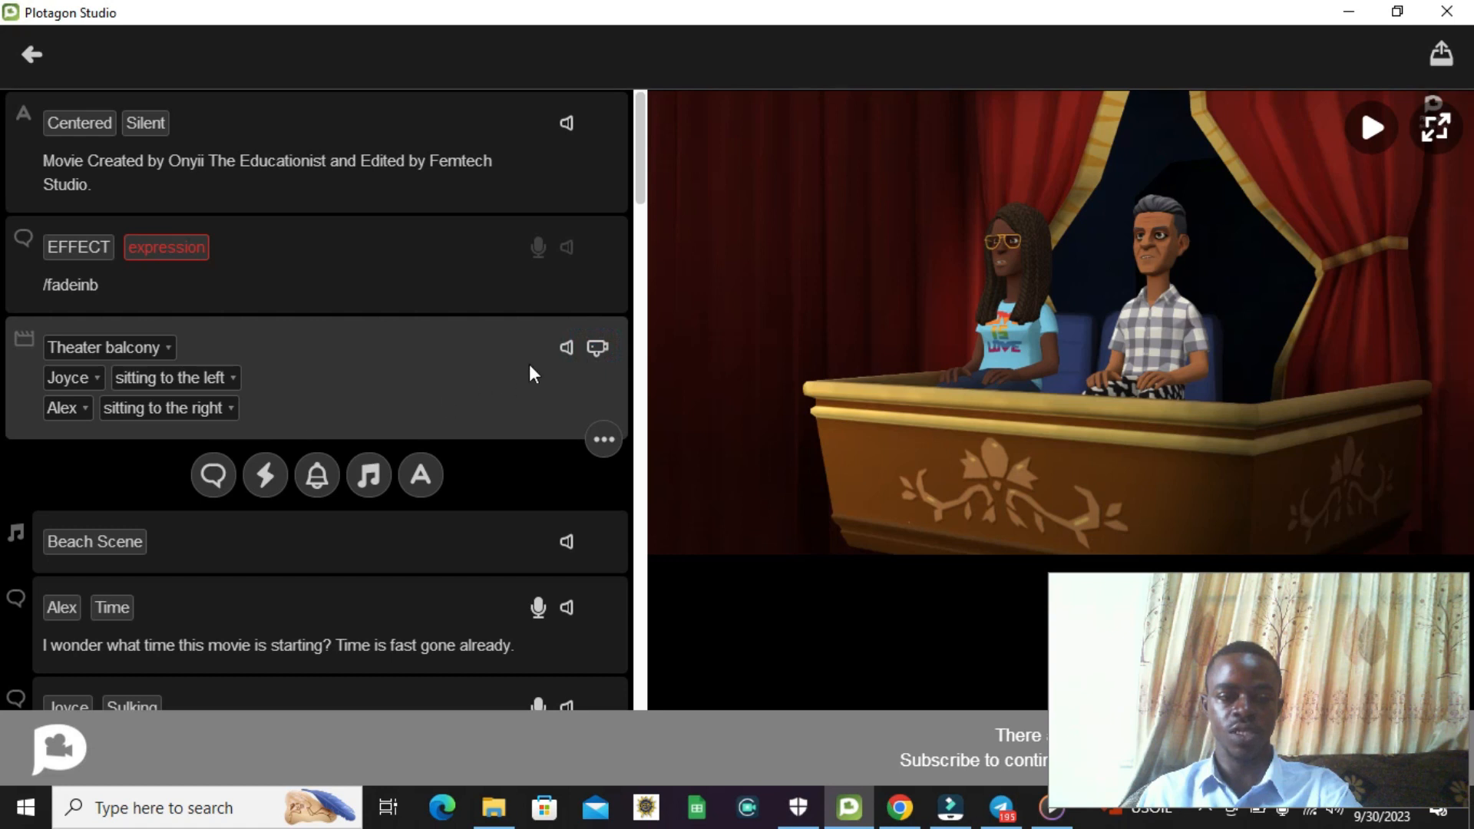
pyautogui.click(597, 348)
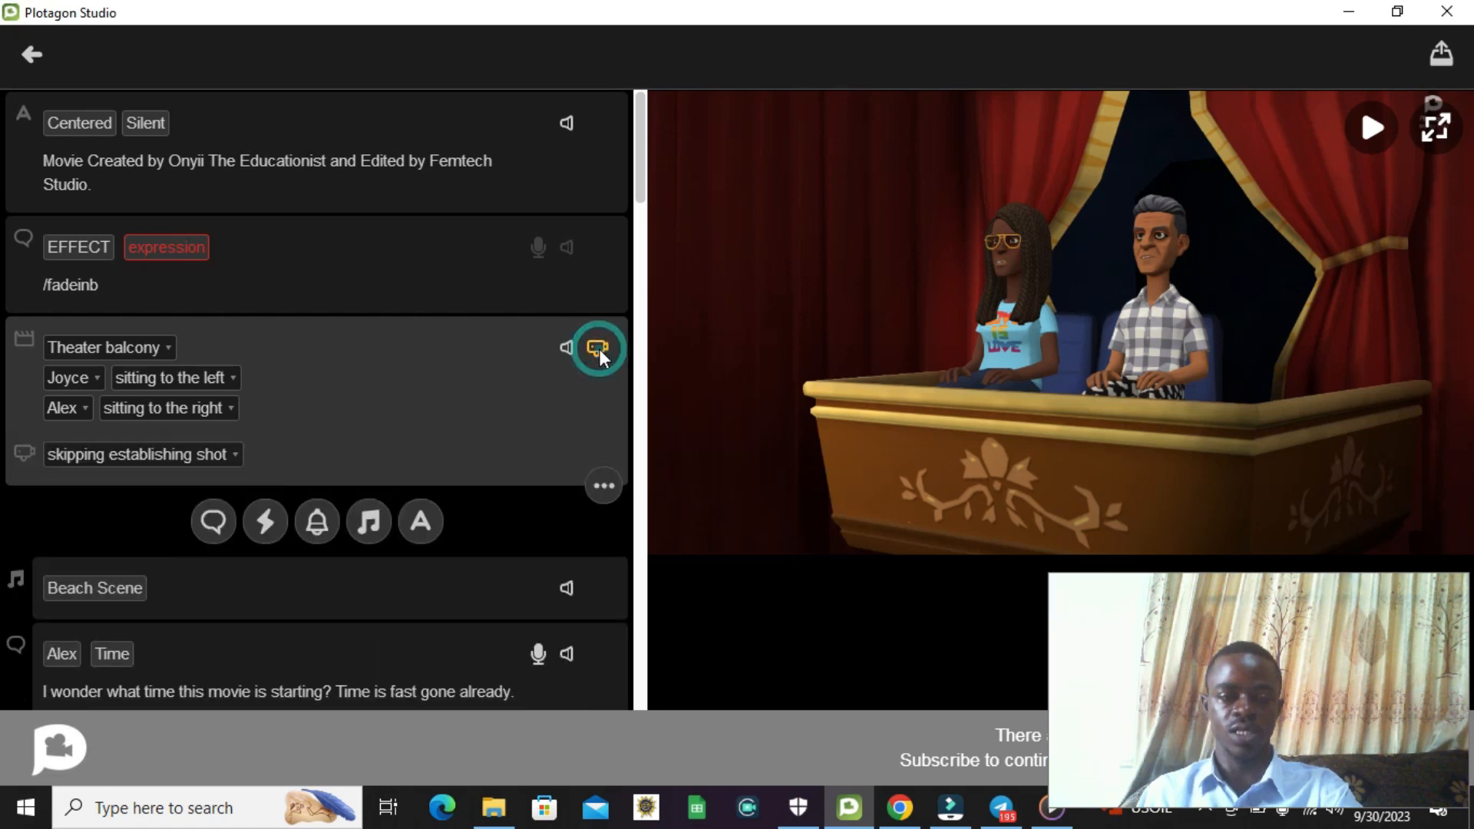
pyautogui.click(152, 455)
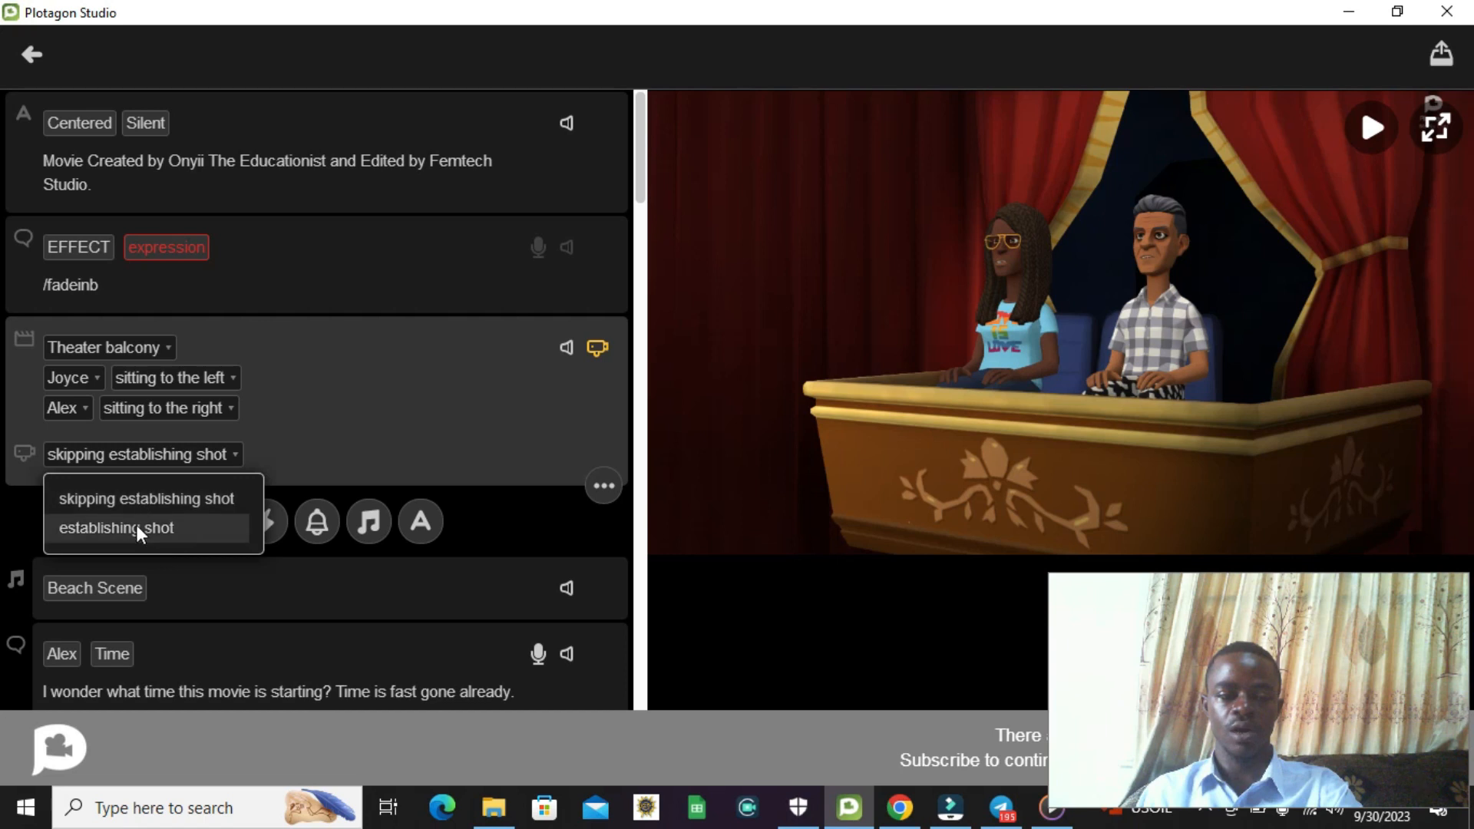
pyautogui.click(136, 526)
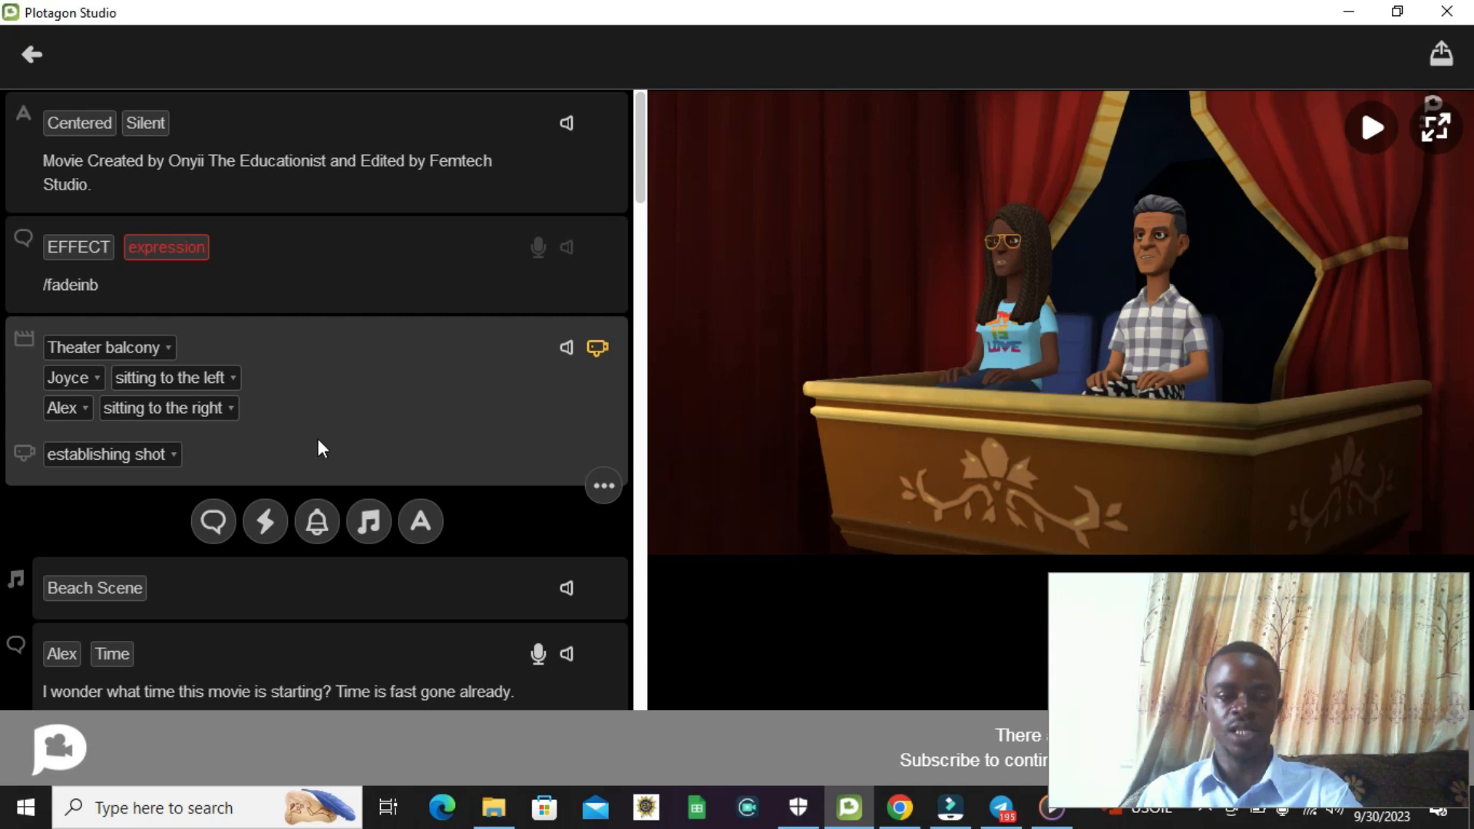
# Step: Delete the Beach Scene music block that follows the Theater balcony scene
pyautogui.scroll(-1, 126, 577)
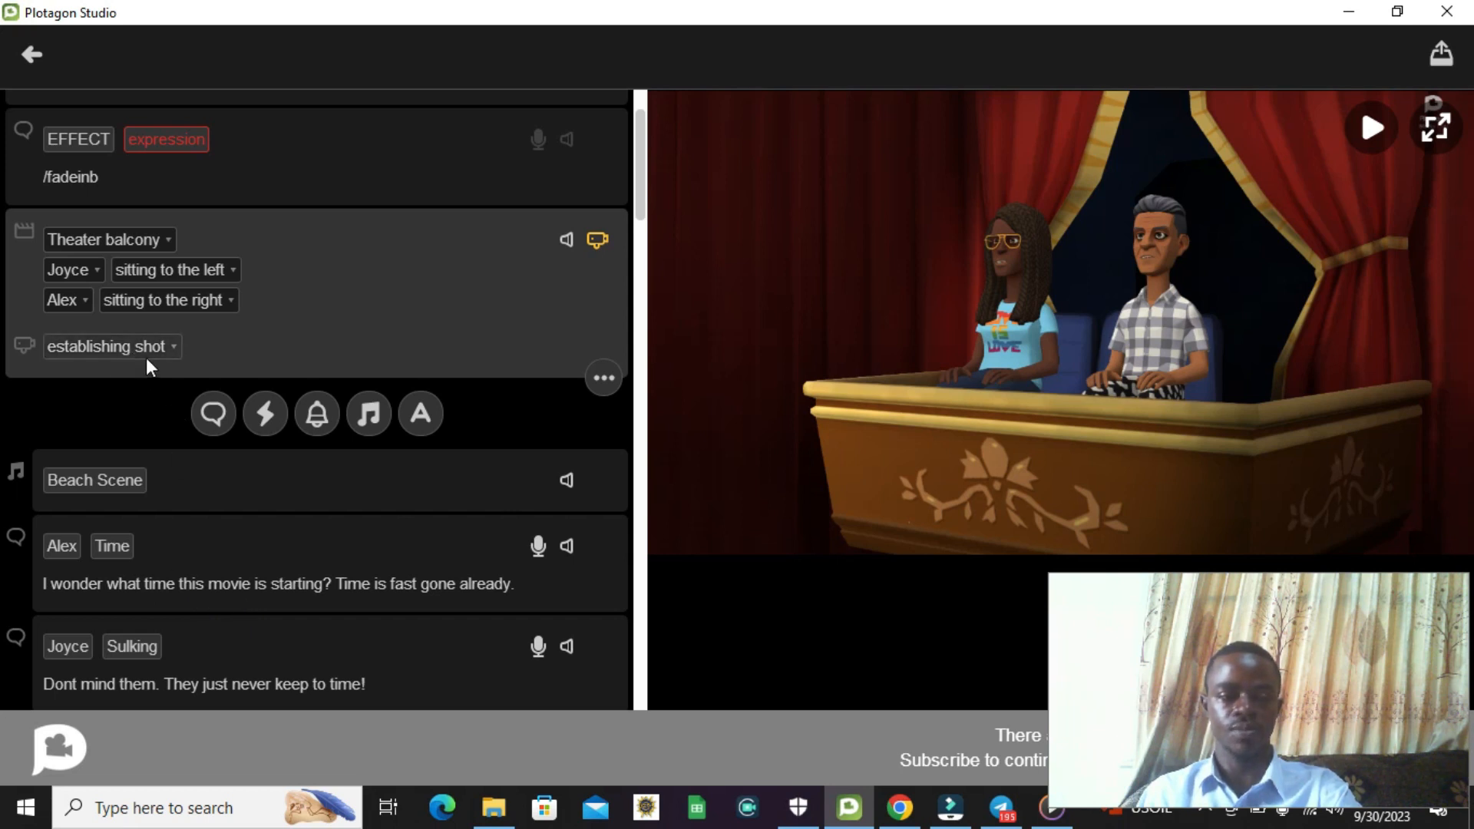
pyautogui.click(206, 475)
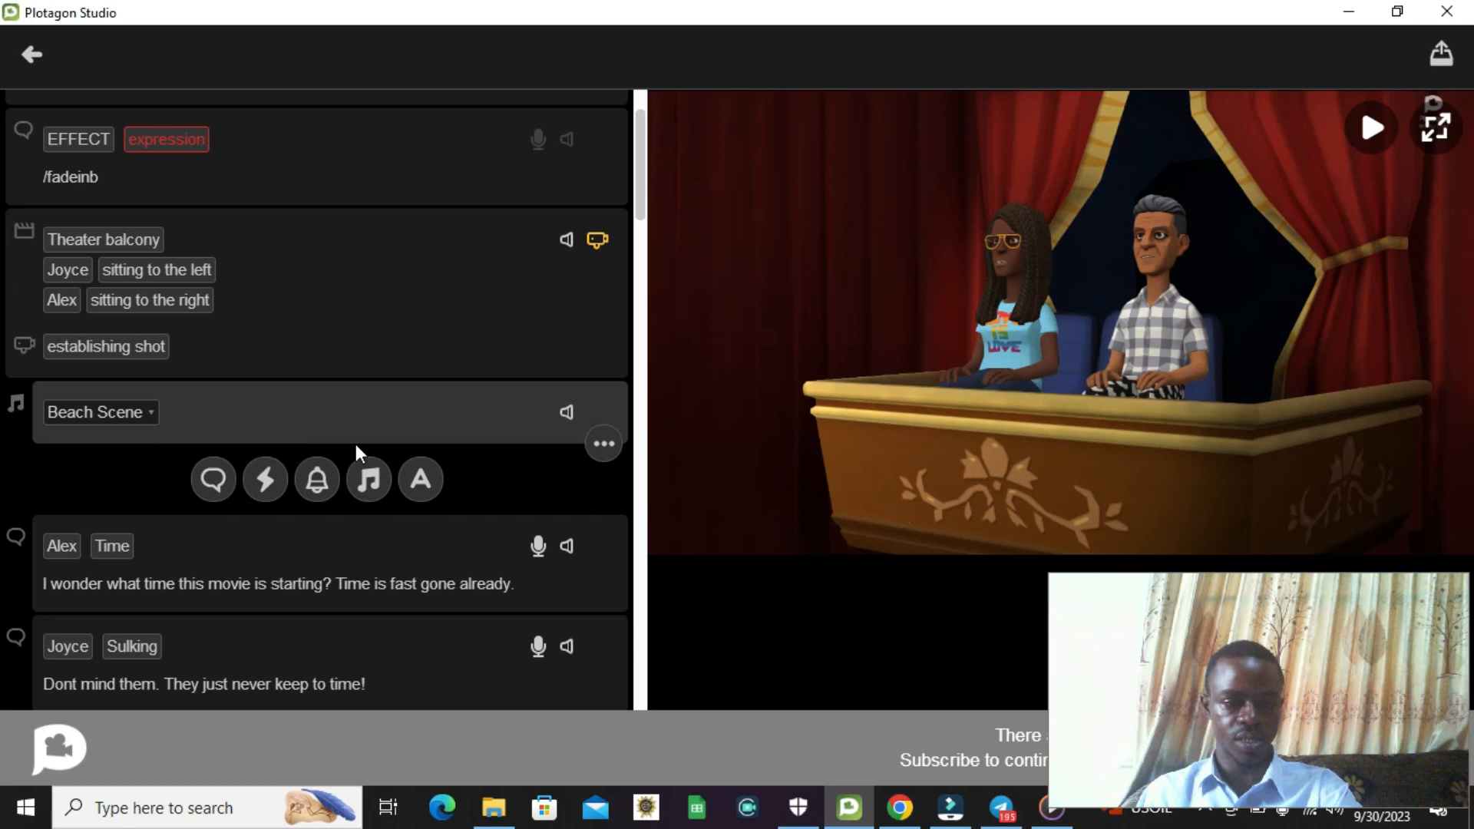
pyautogui.click(597, 447)
pyautogui.click(600, 409)
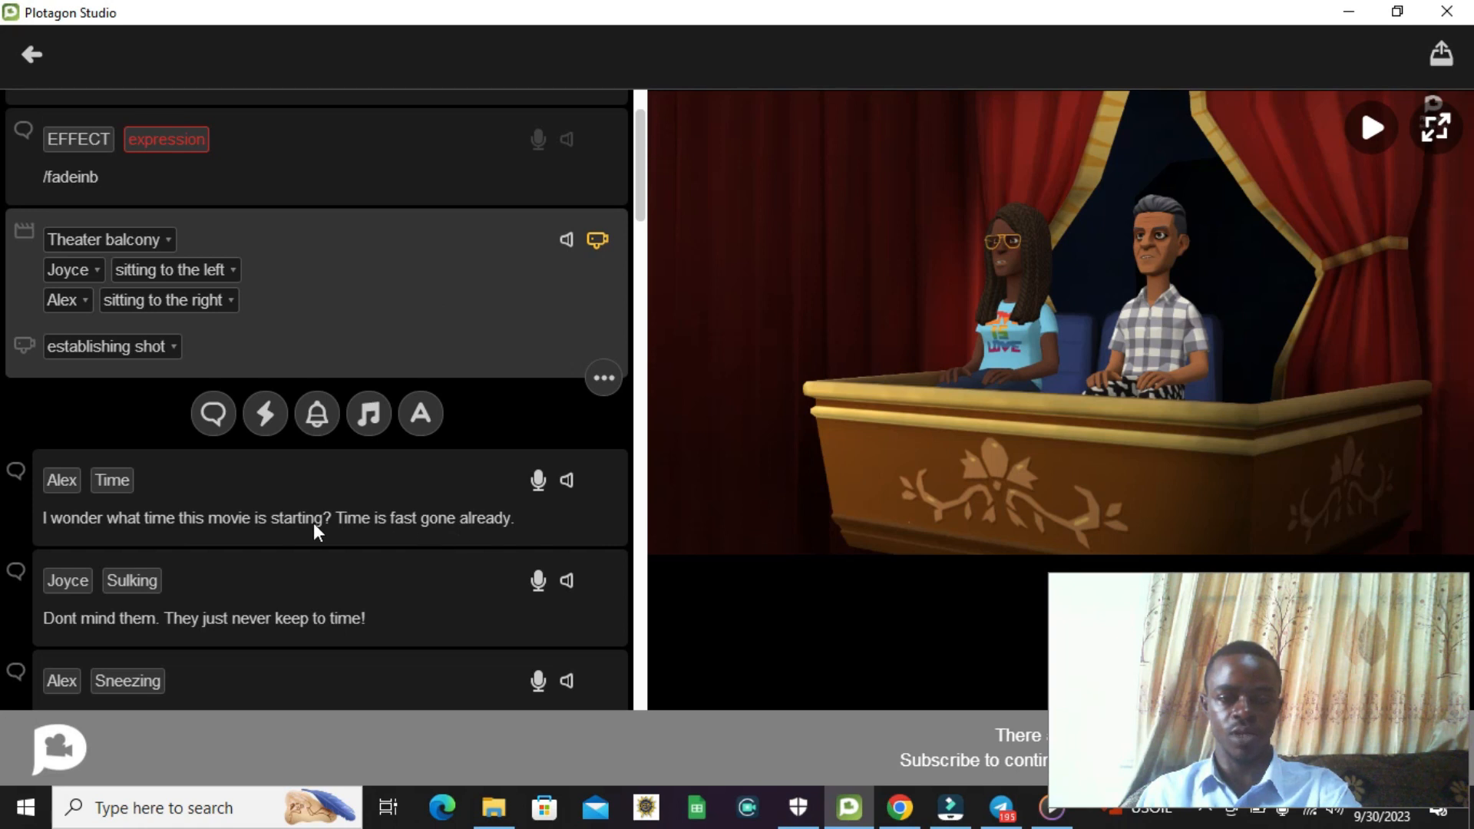
# Step: Preview the transition from Joyce's Threatening line into the Hospital reception scene, stop playback, and select the /fadeinw 50% effect block
pyautogui.scroll(-3, 328, 524)
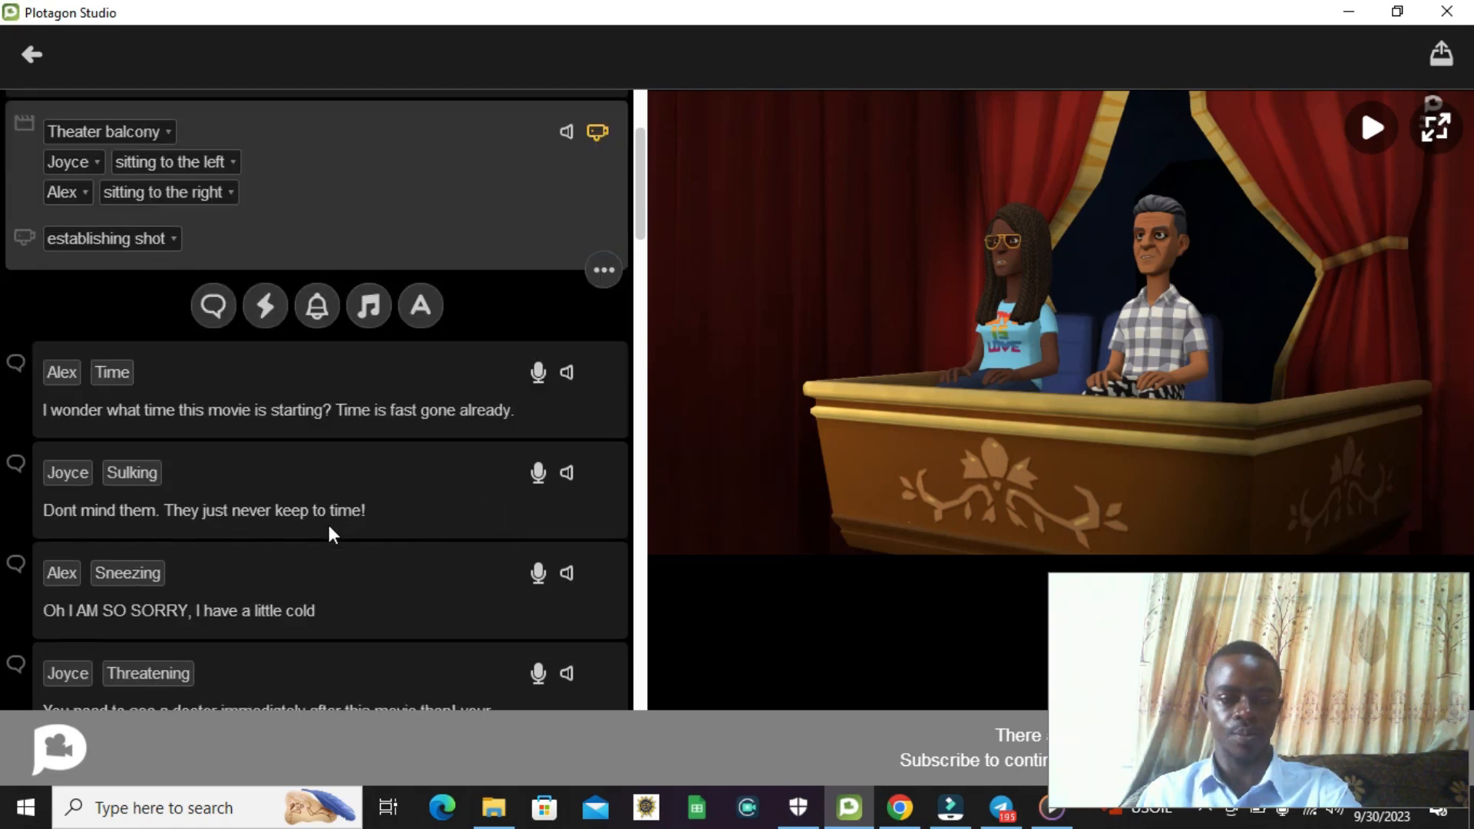
pyautogui.scroll(-2, 328, 527)
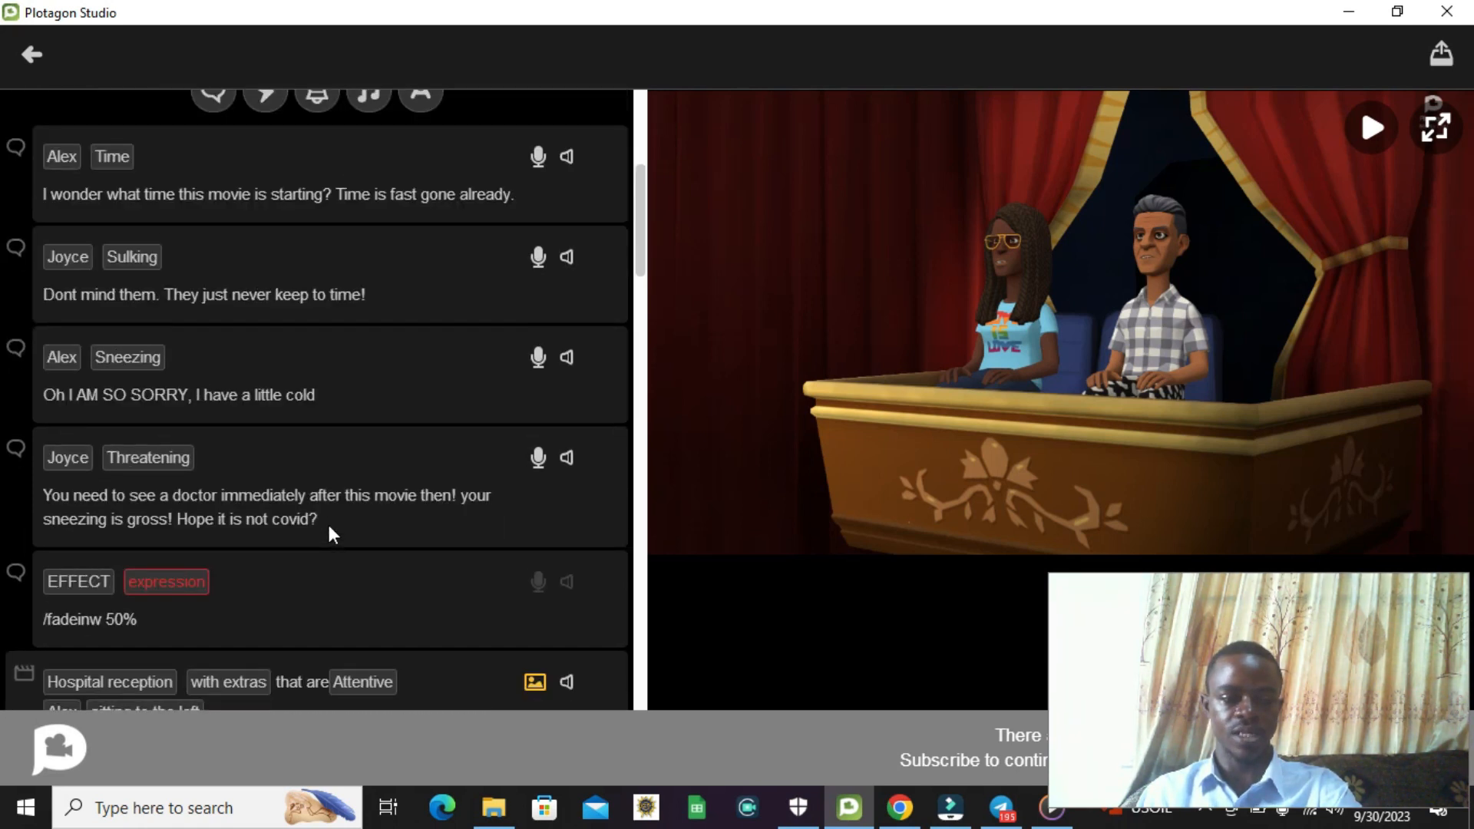
pyautogui.scroll(-2, 329, 530)
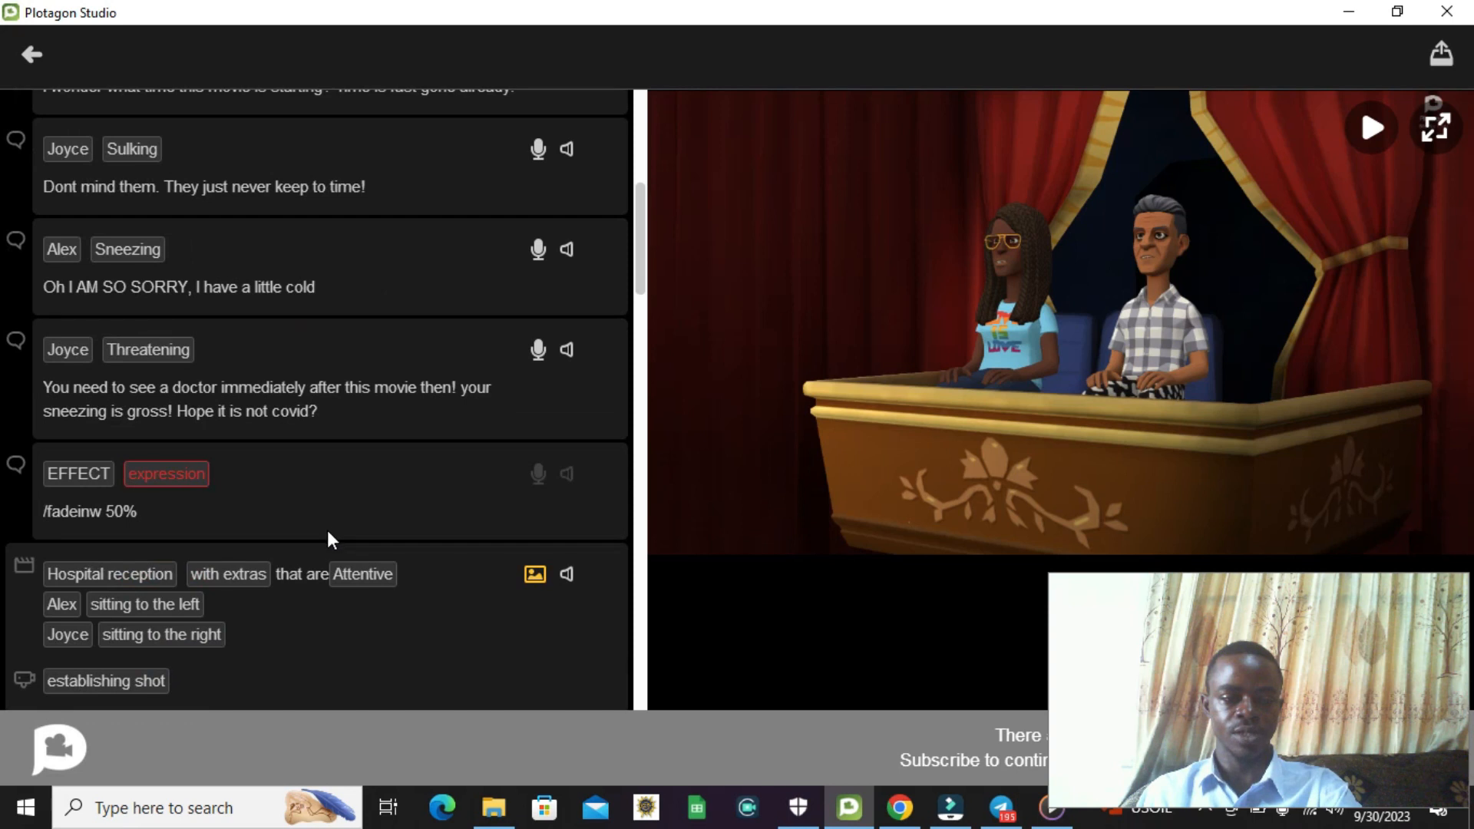
pyautogui.click(372, 401)
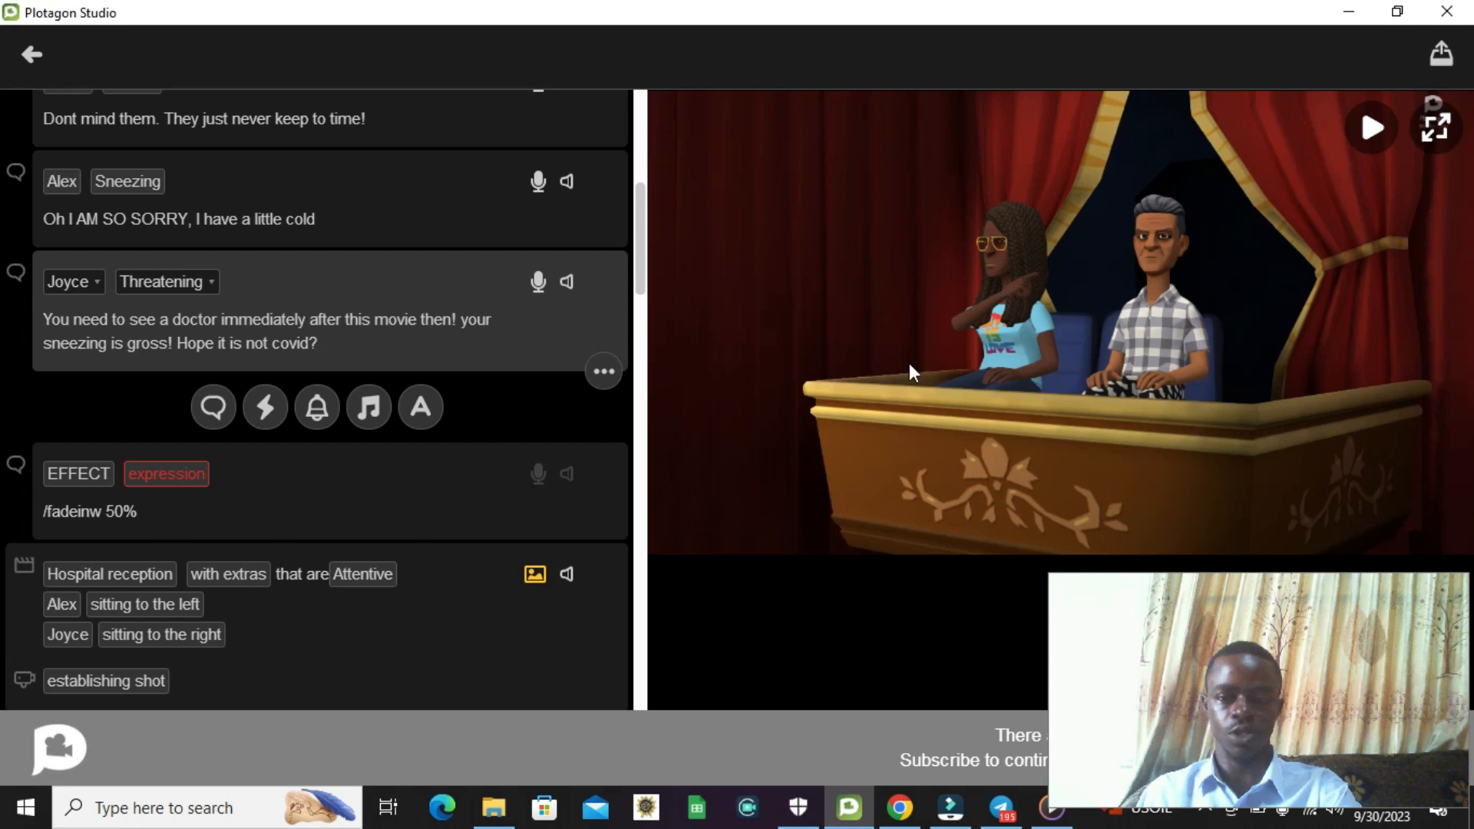
pyautogui.click(1356, 127)
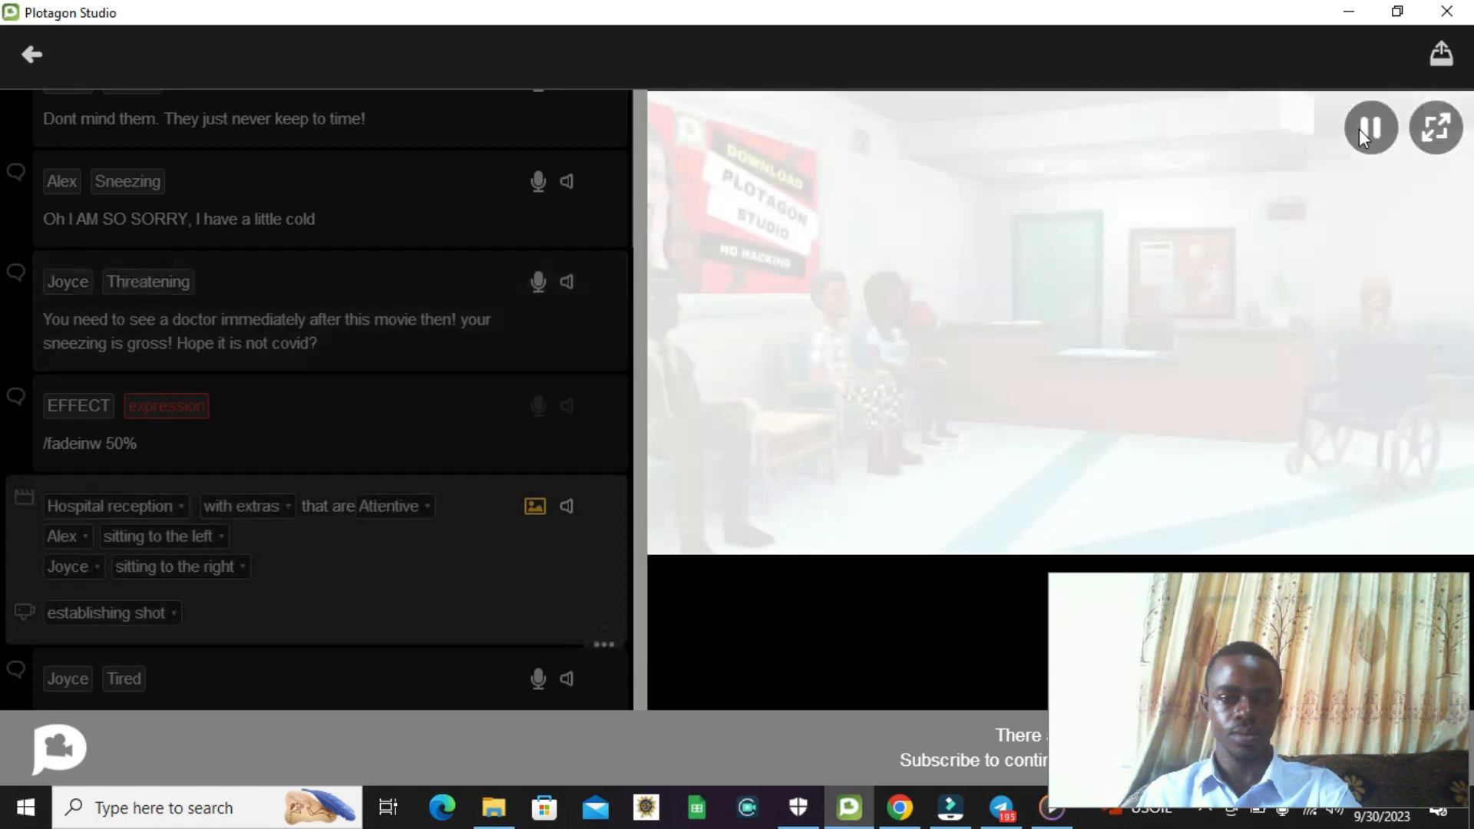
pyautogui.click(1359, 128)
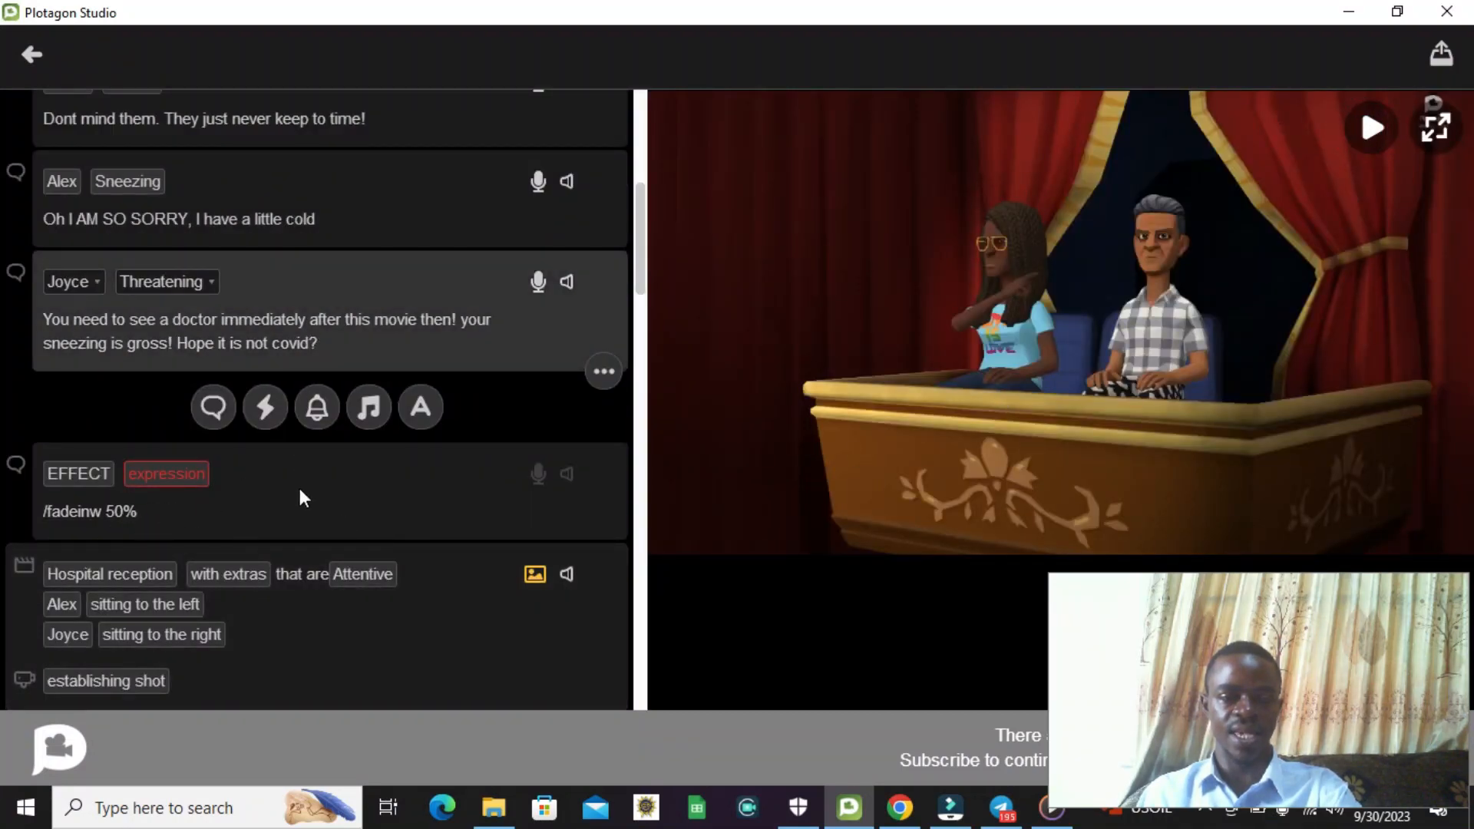
pyautogui.click(307, 510)
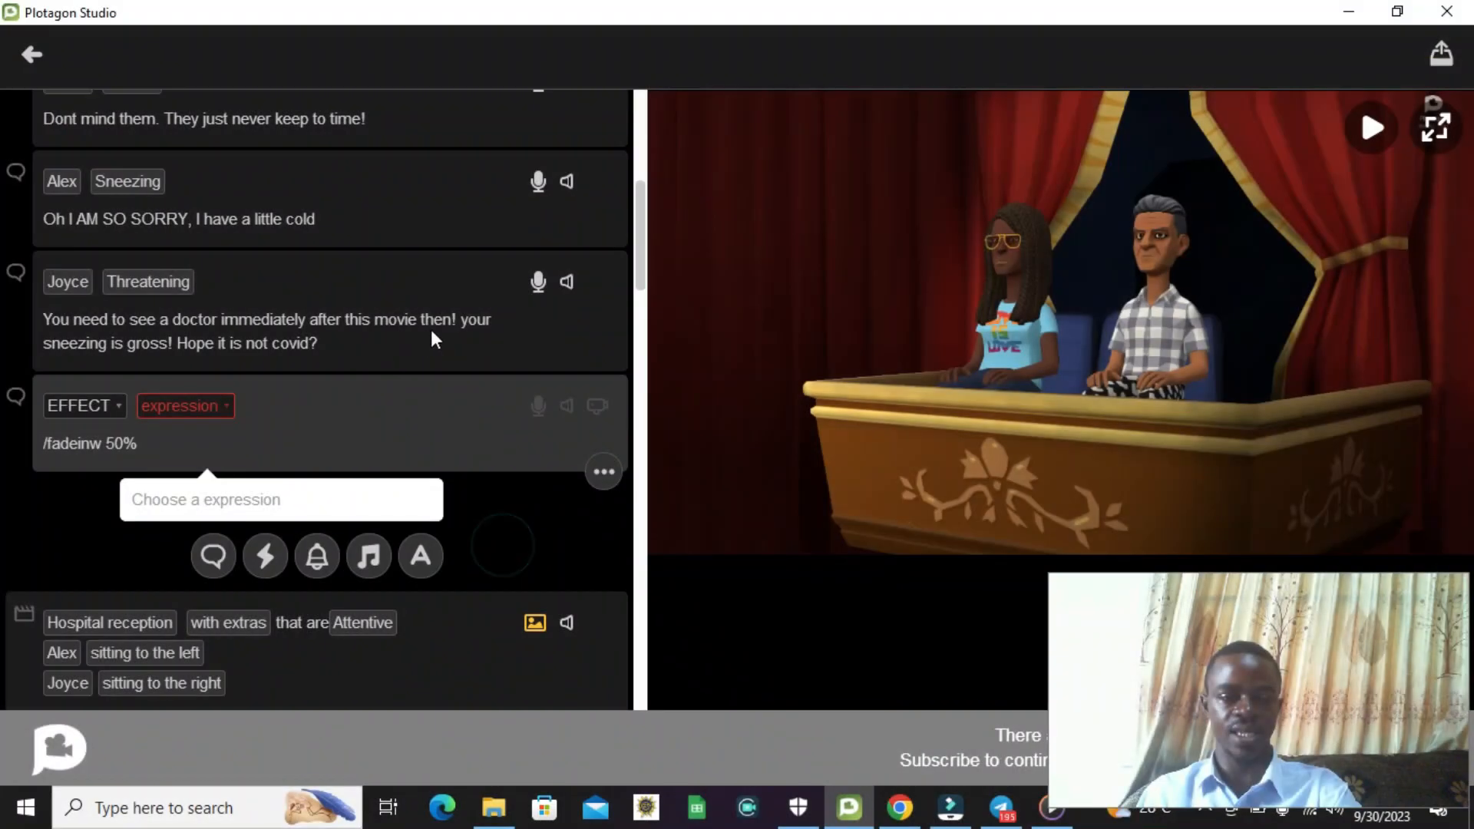
# Step: Preview the script from Joyce's Threatening line through the /fadeinw 50% effect and stop playback
pyautogui.click(430, 328)
pyautogui.click(444, 476)
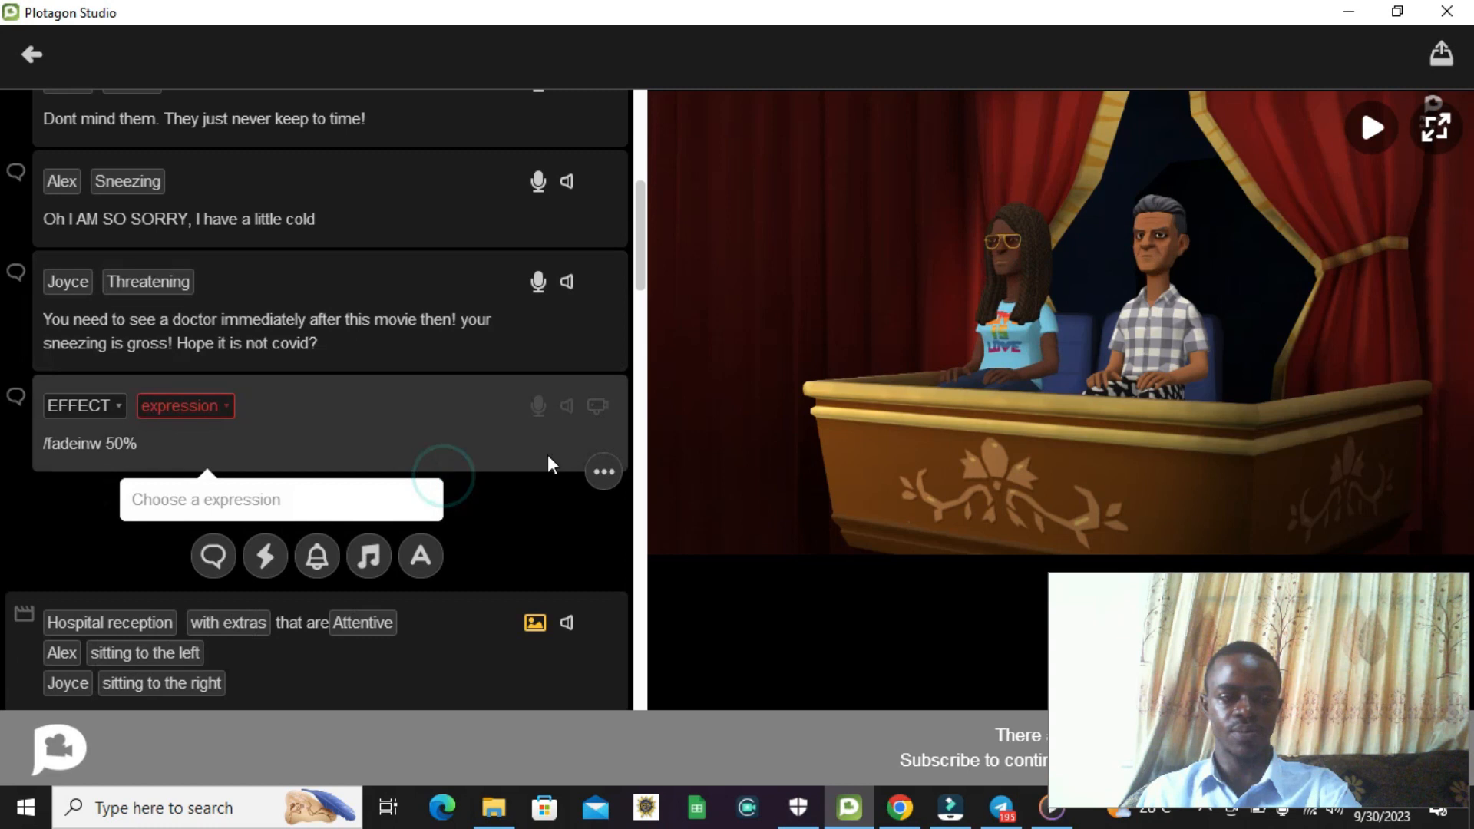
pyautogui.click(1363, 128)
pyautogui.click(1362, 128)
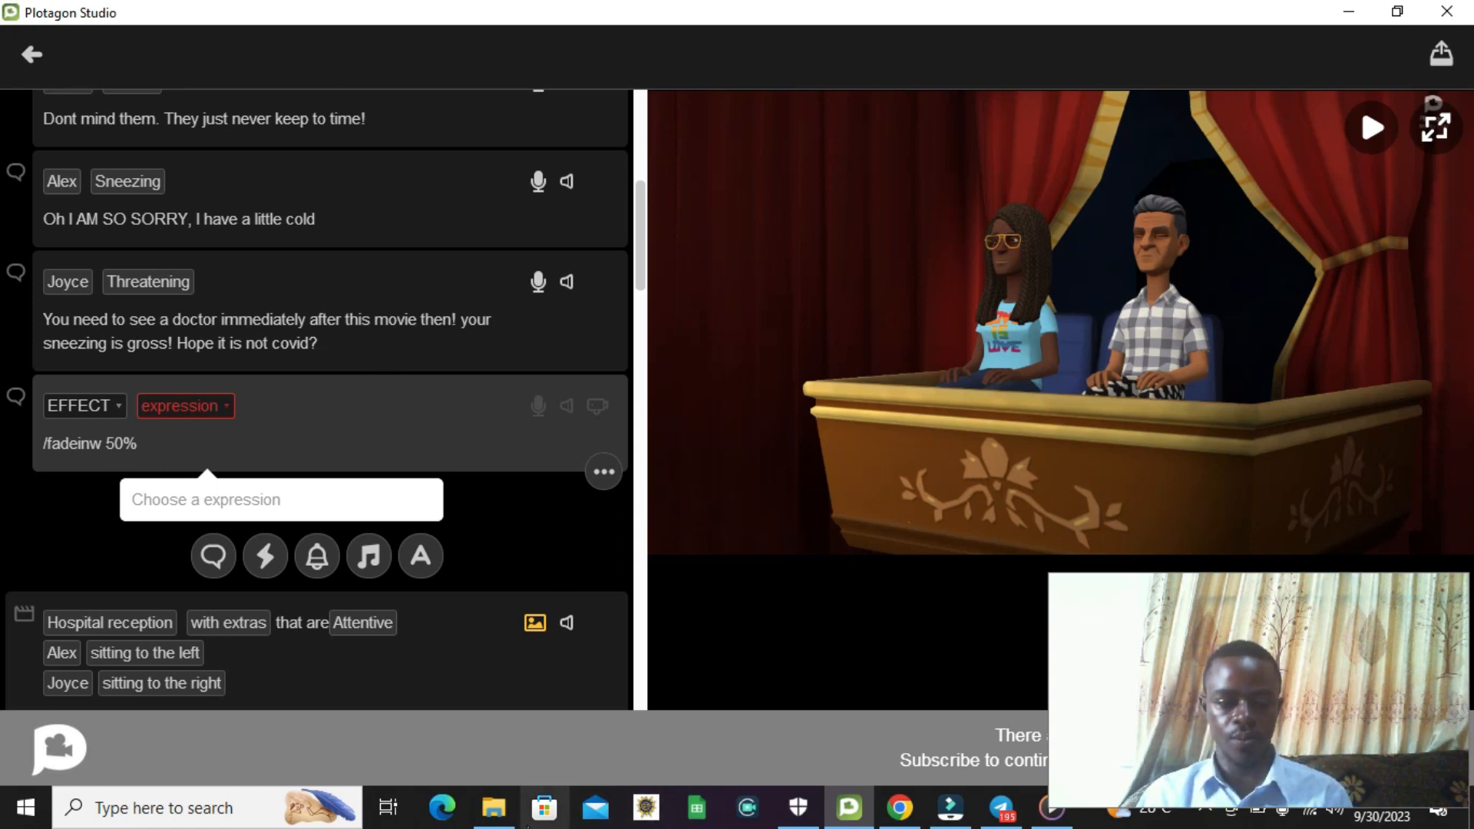
# Step: Open My Plotagon Movie from the PLOTAGON VIDEO folder, skip to the hospital scene, pause it, and return to Plotagon Studio
pyautogui.click(494, 806)
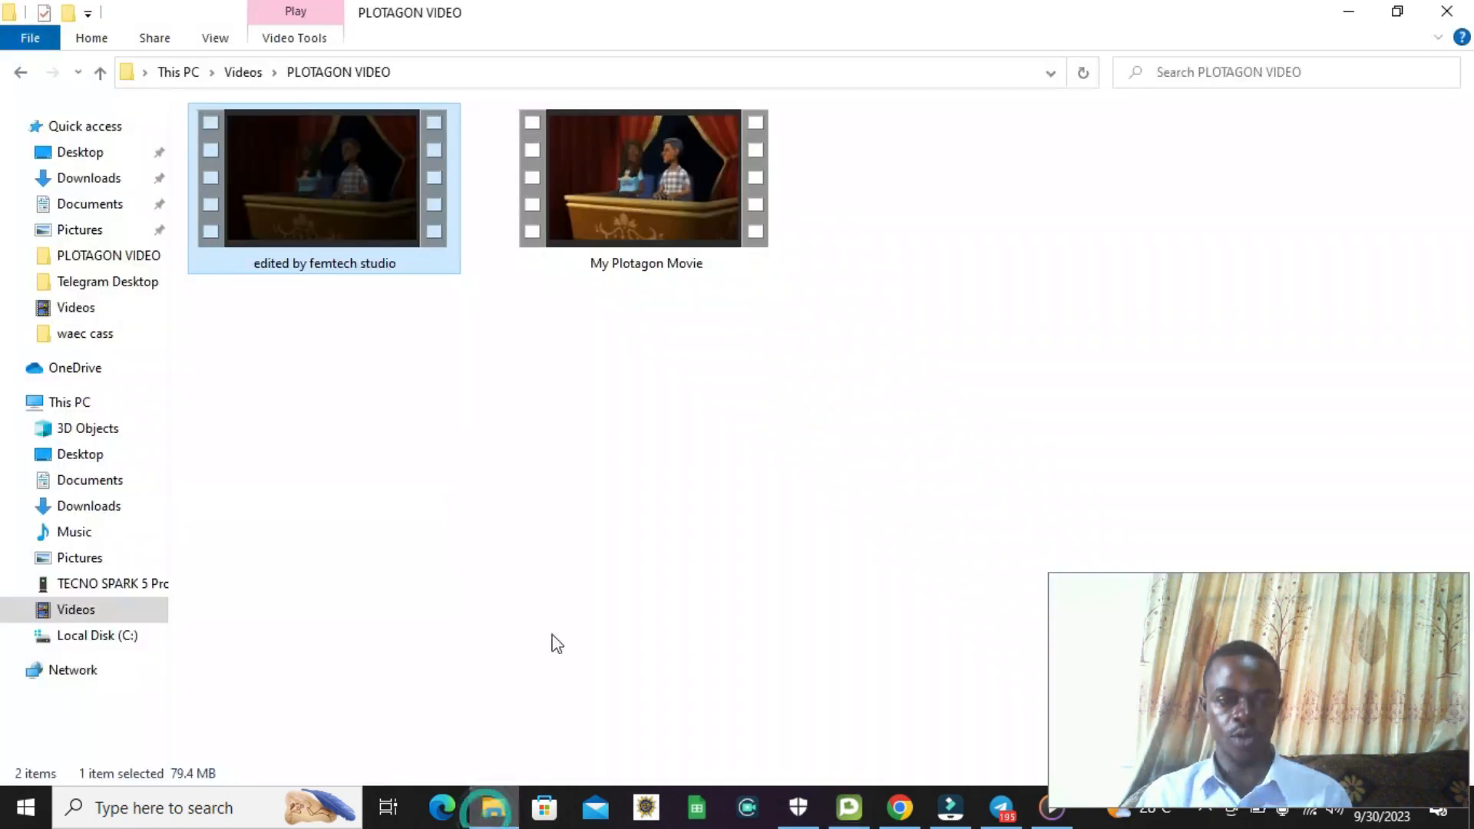
pyautogui.doubleClick(628, 219)
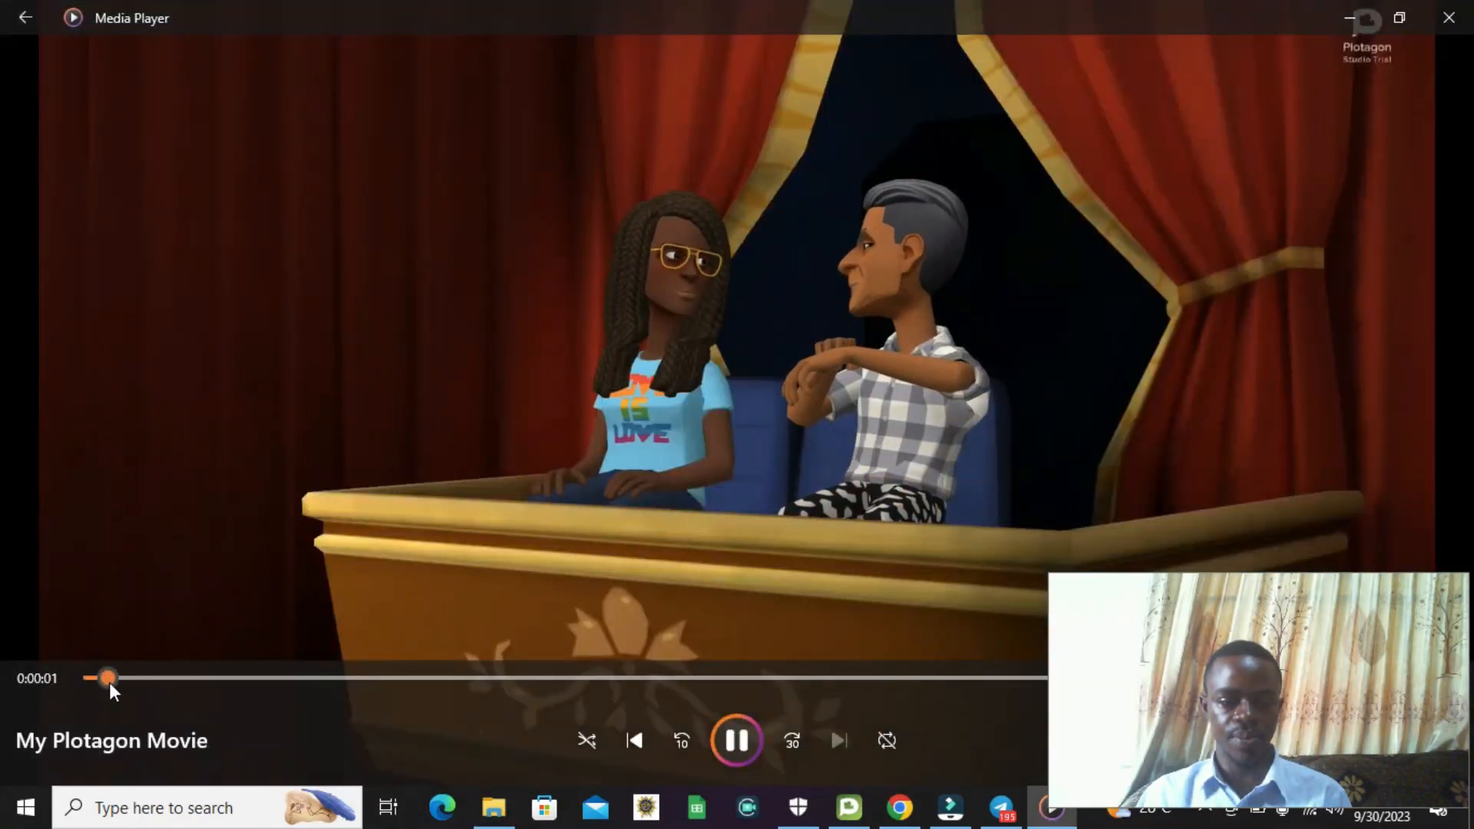
pyautogui.moveTo(109, 681); pyautogui.dragTo(323, 695)
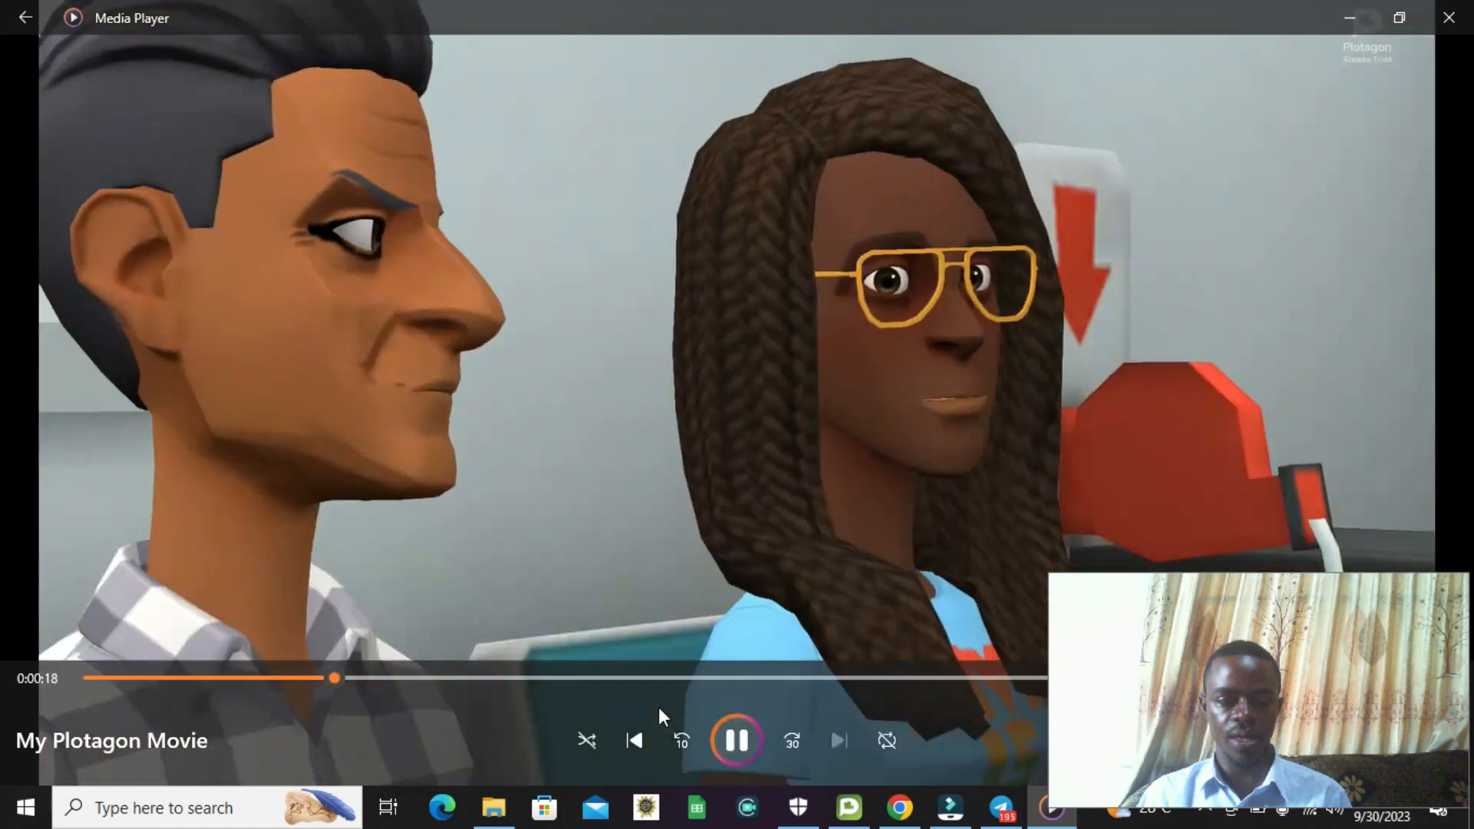
pyautogui.click(734, 739)
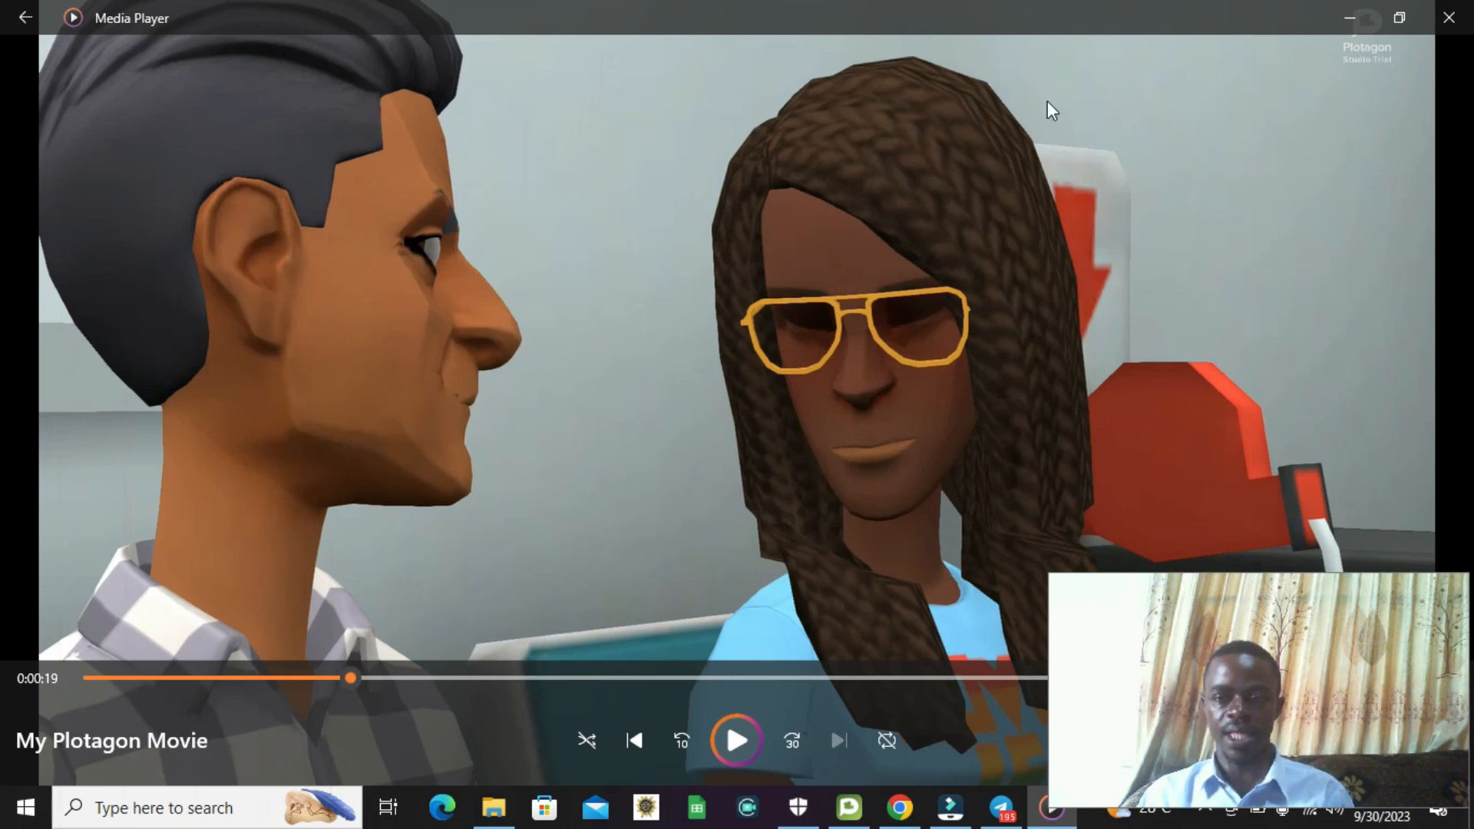
pyautogui.click(1347, 17)
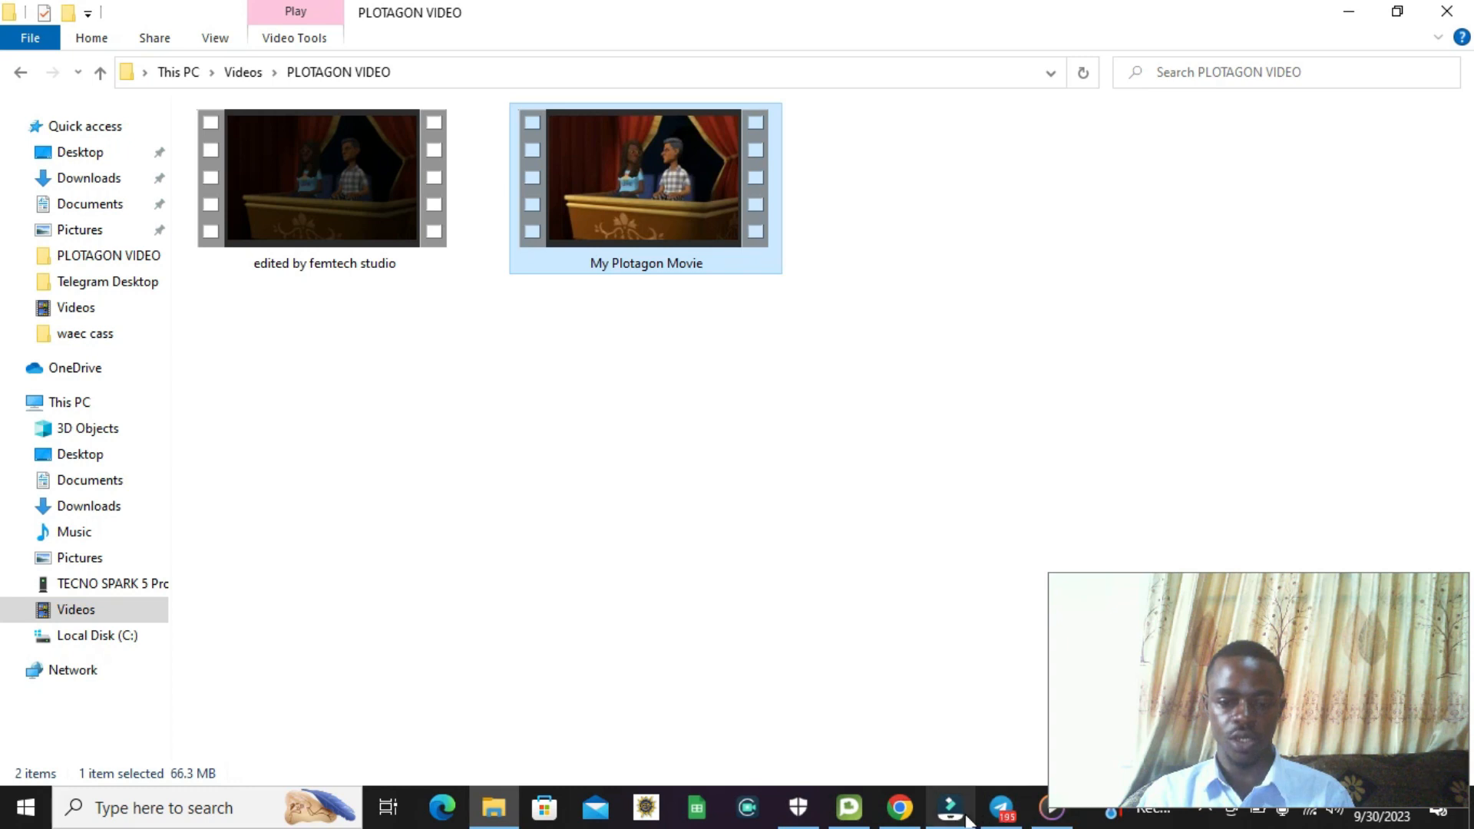
pyautogui.click(850, 810)
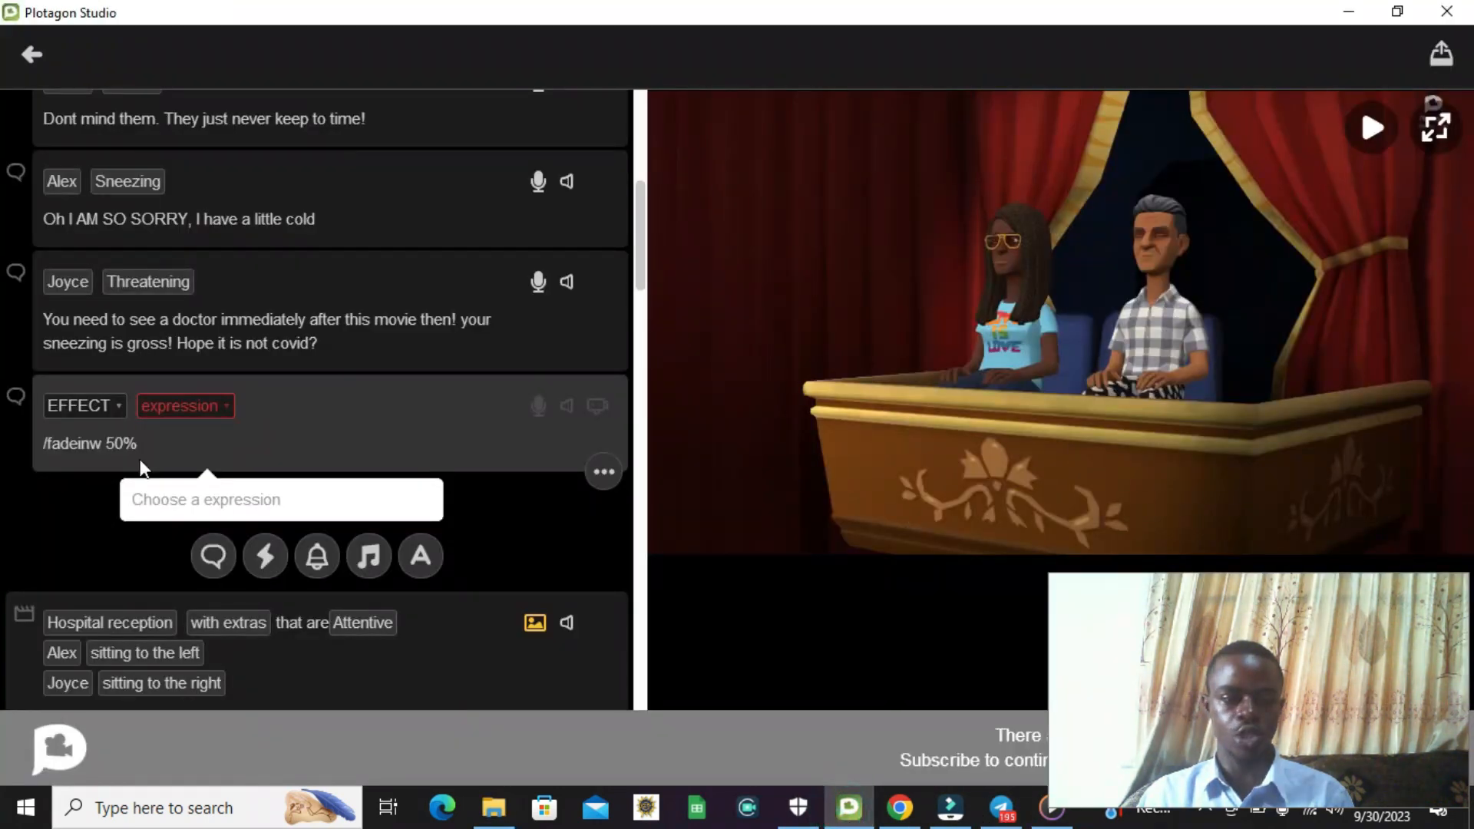
# Step: Remove the camera direction from the Hospital reception scene
pyautogui.click(365, 347)
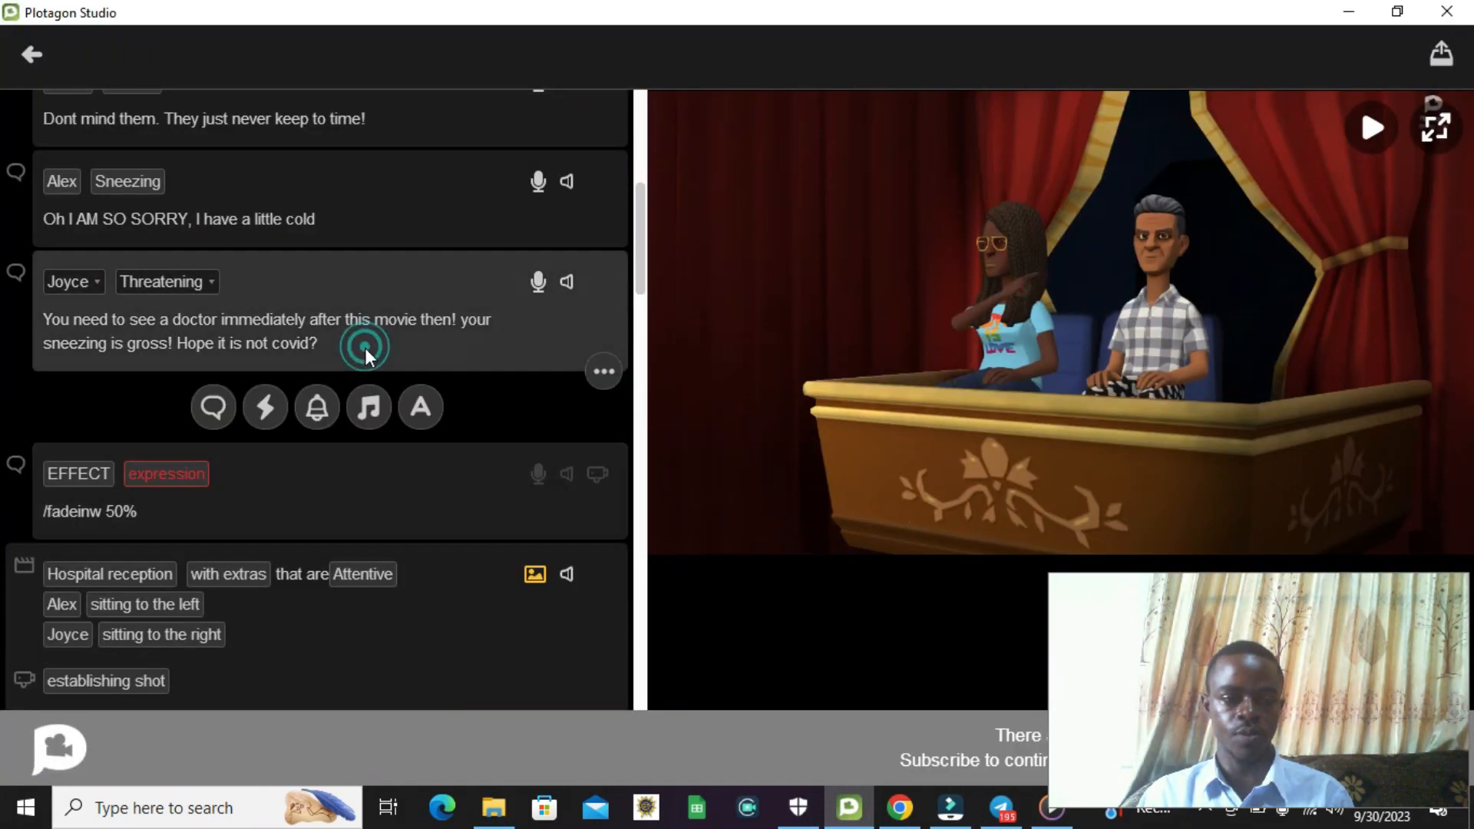
pyautogui.scroll(5, 406, 357)
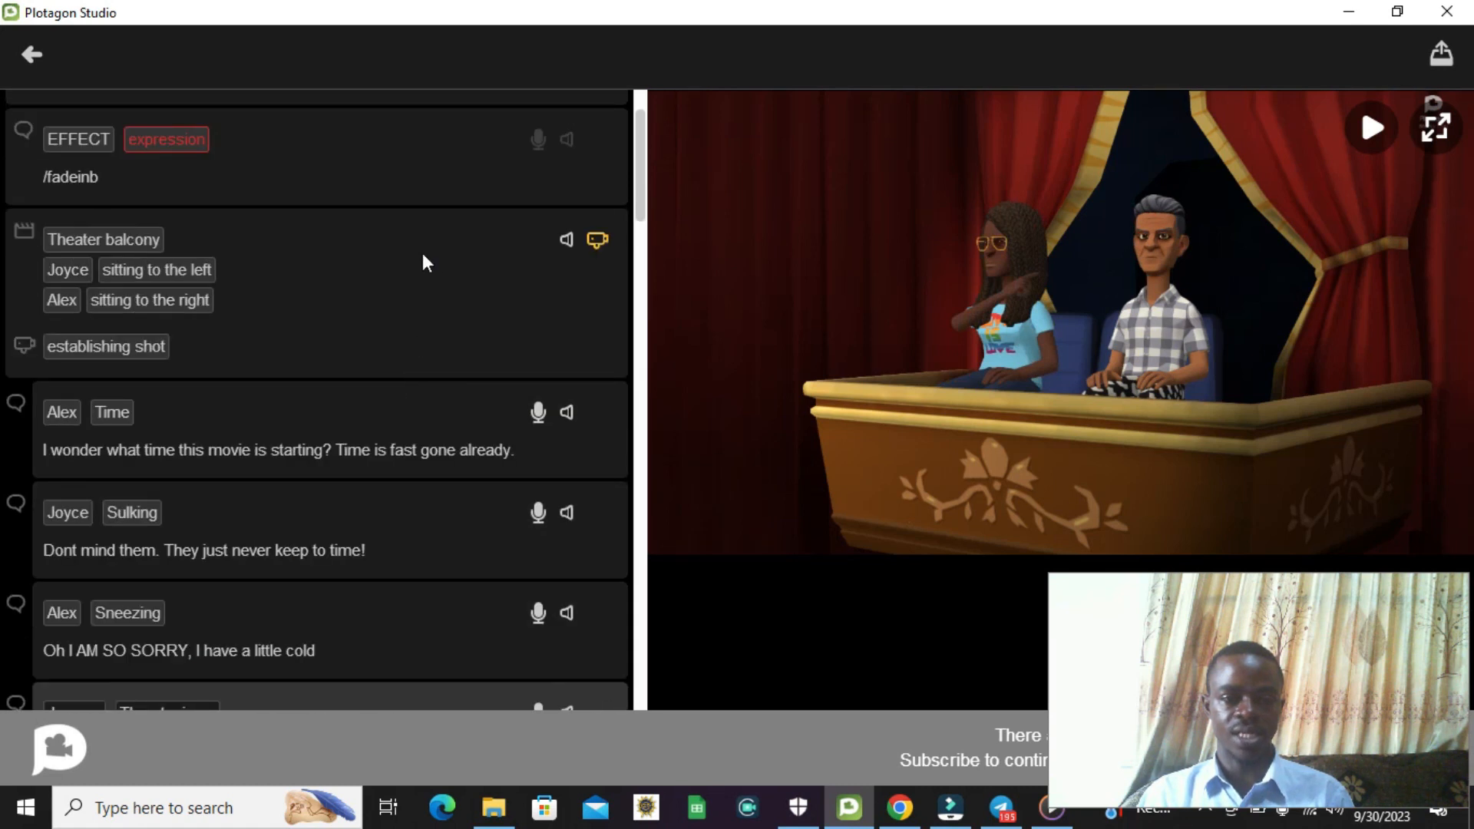
pyautogui.scroll(-6, 422, 307)
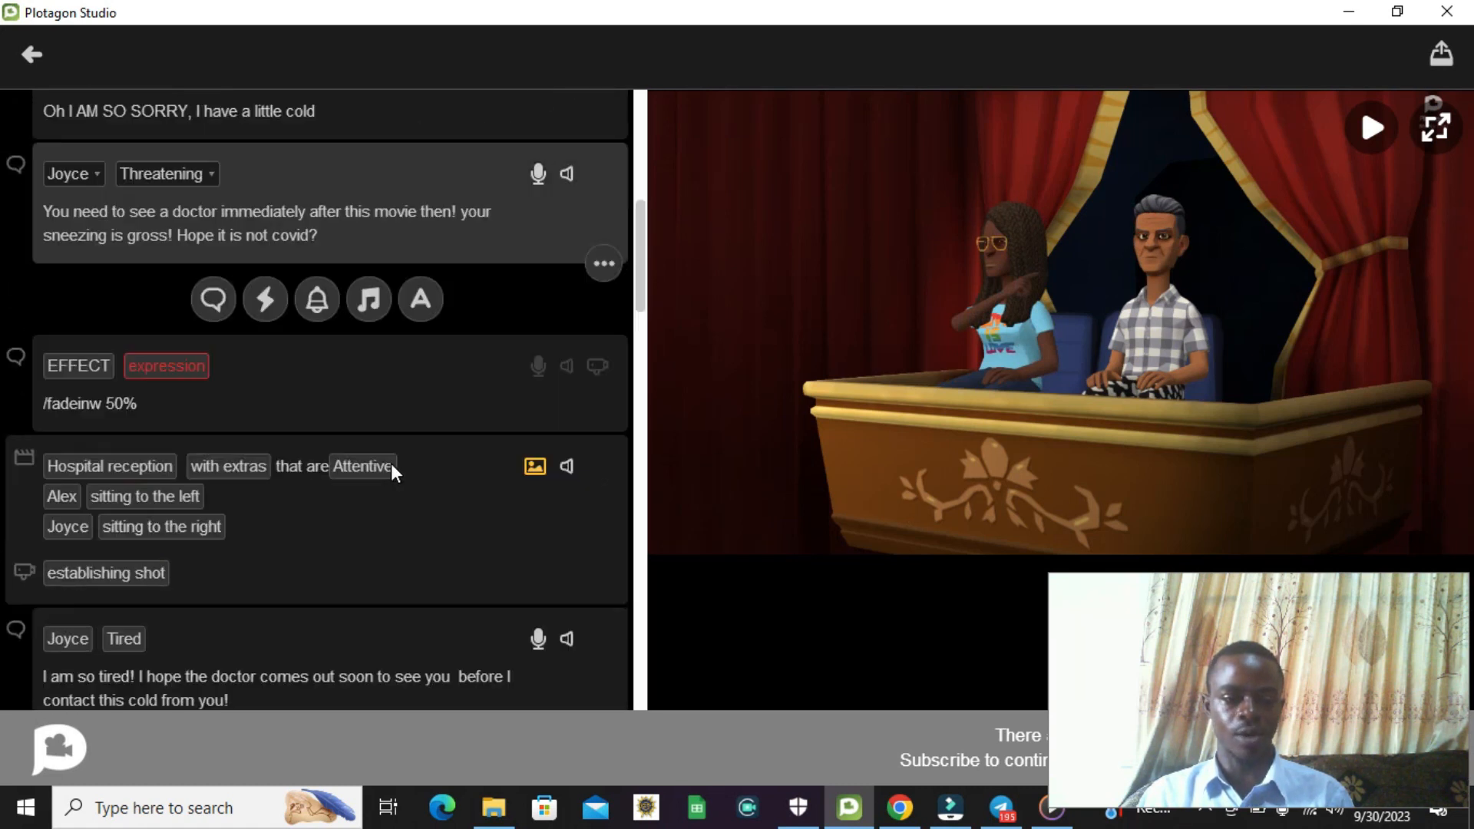
pyautogui.click(435, 497)
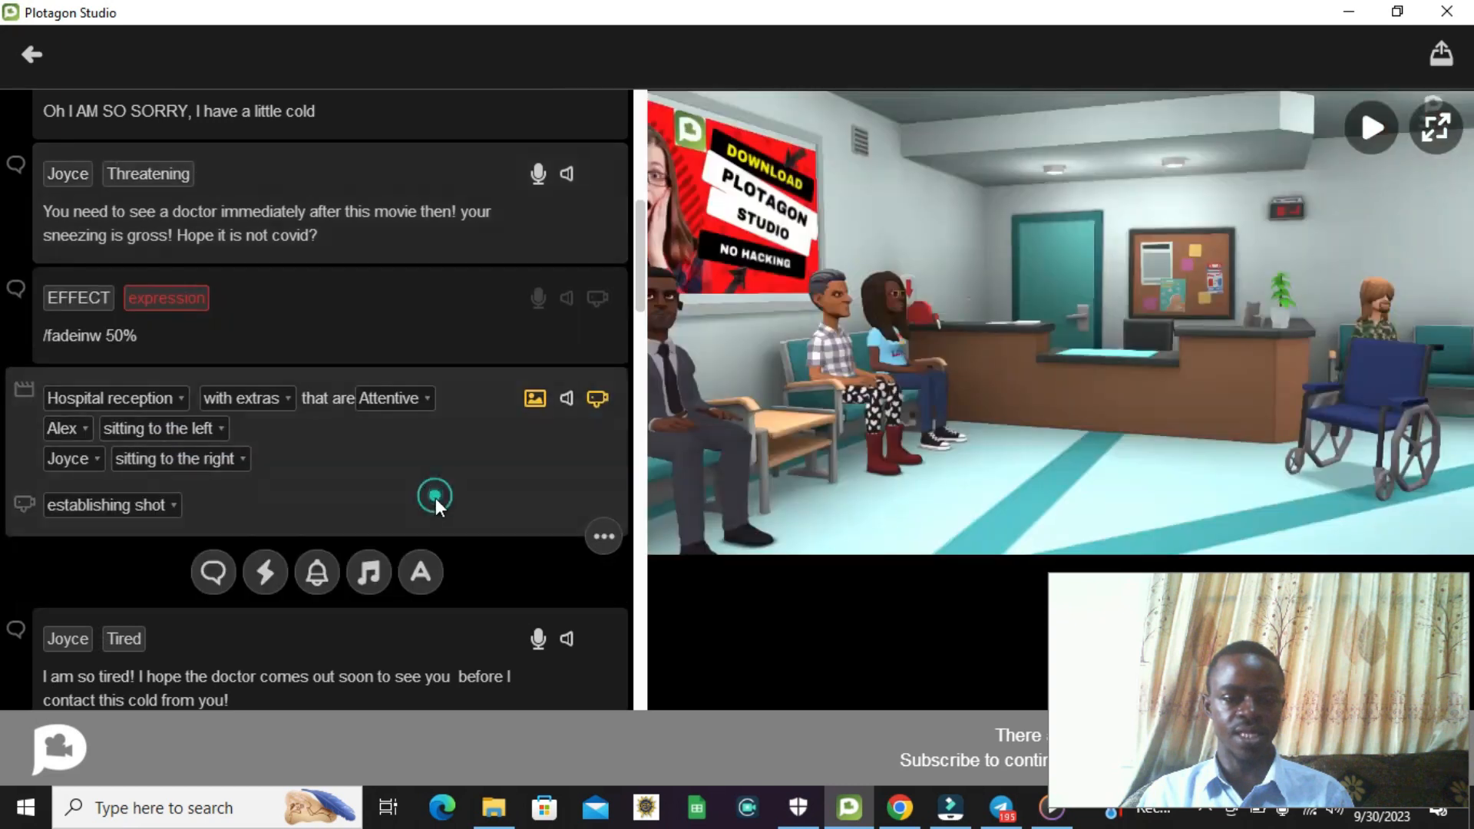
pyautogui.click(597, 399)
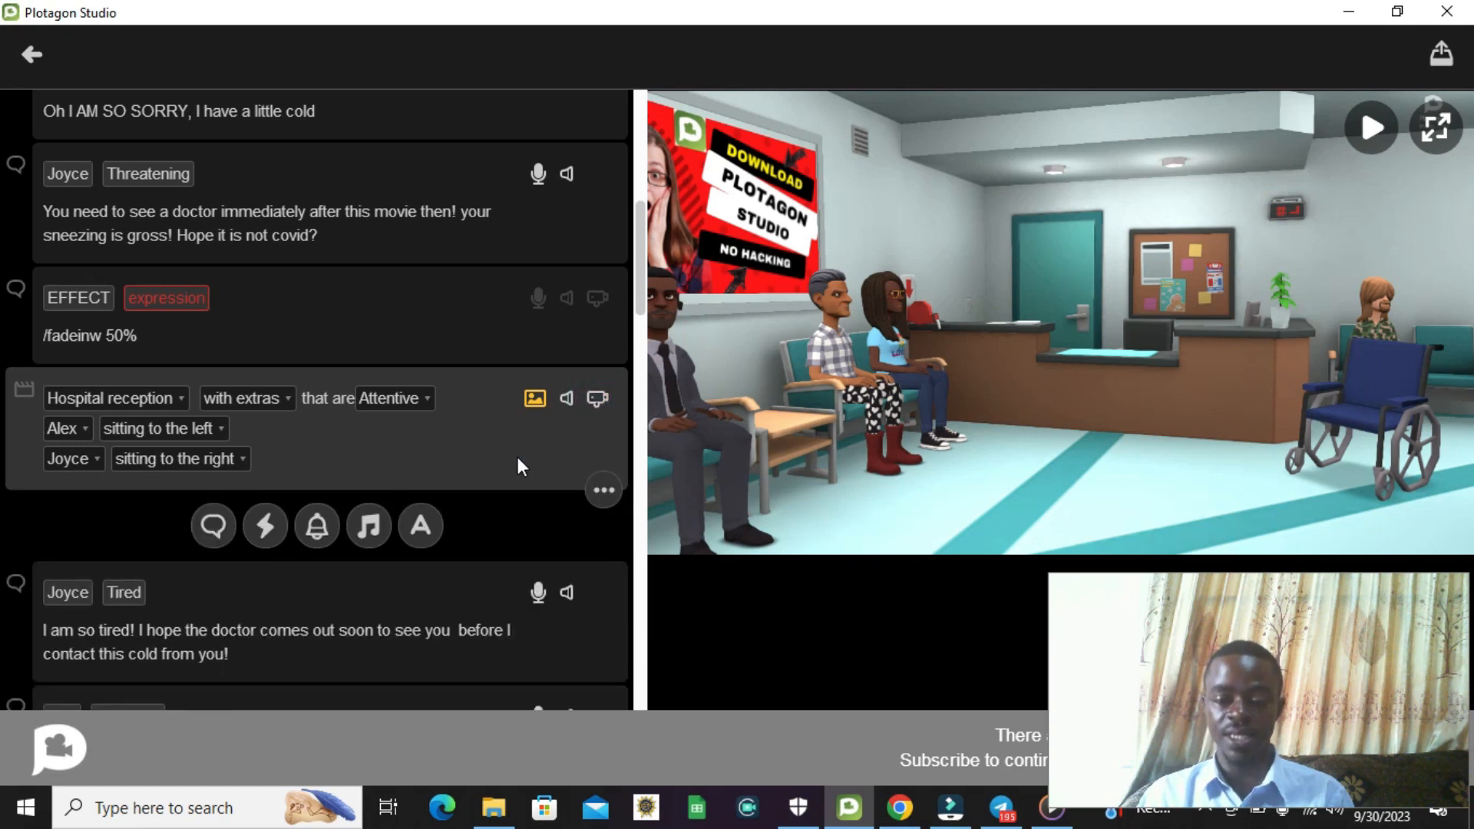
# Step: Preview the transition from Joyce's Threatening line into the Hospital reception scene without its camera direction, then stop playback
pyautogui.scroll(2, 517, 459)
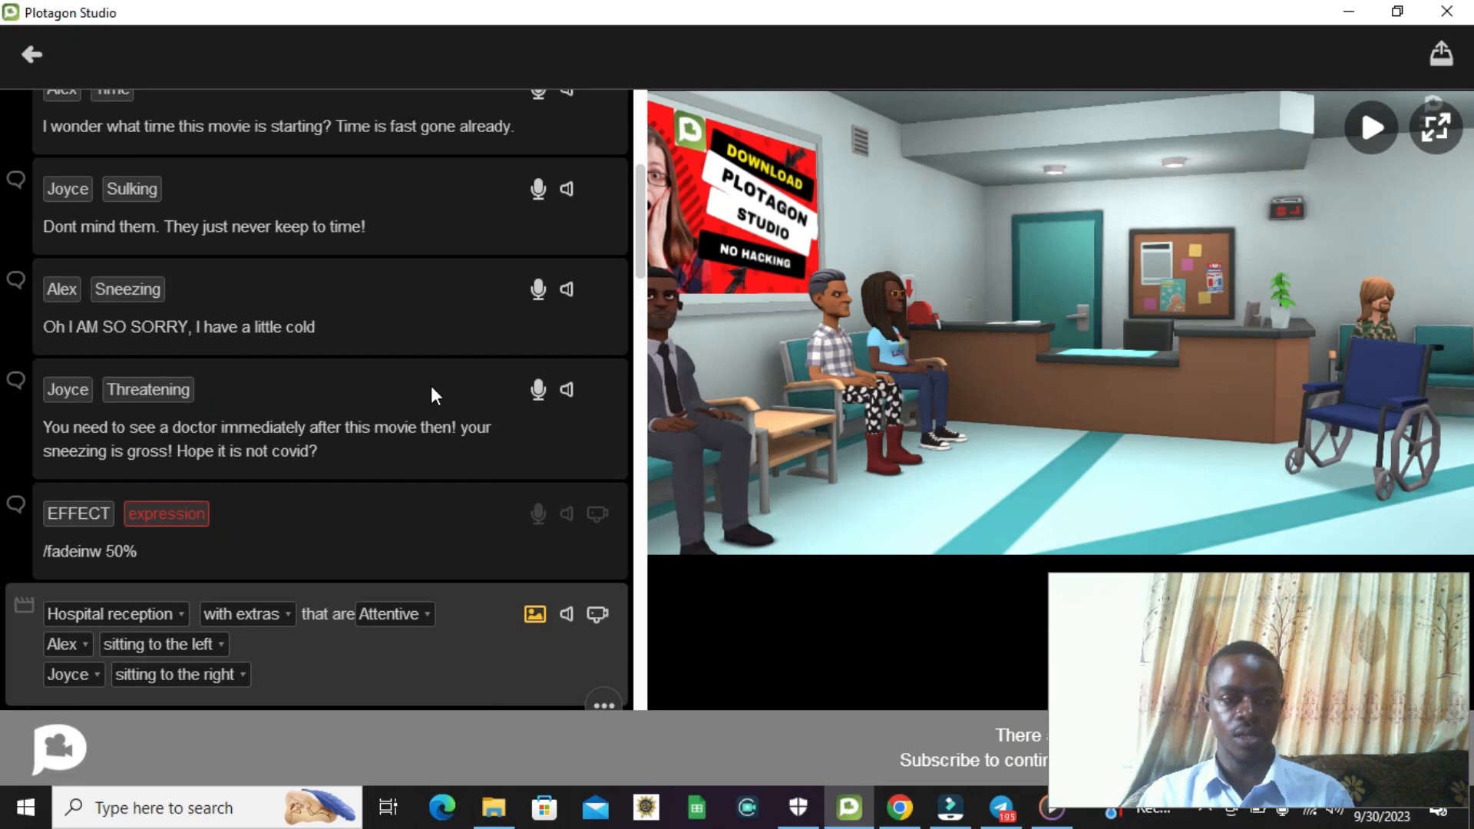
pyautogui.click(432, 385)
pyautogui.click(1362, 125)
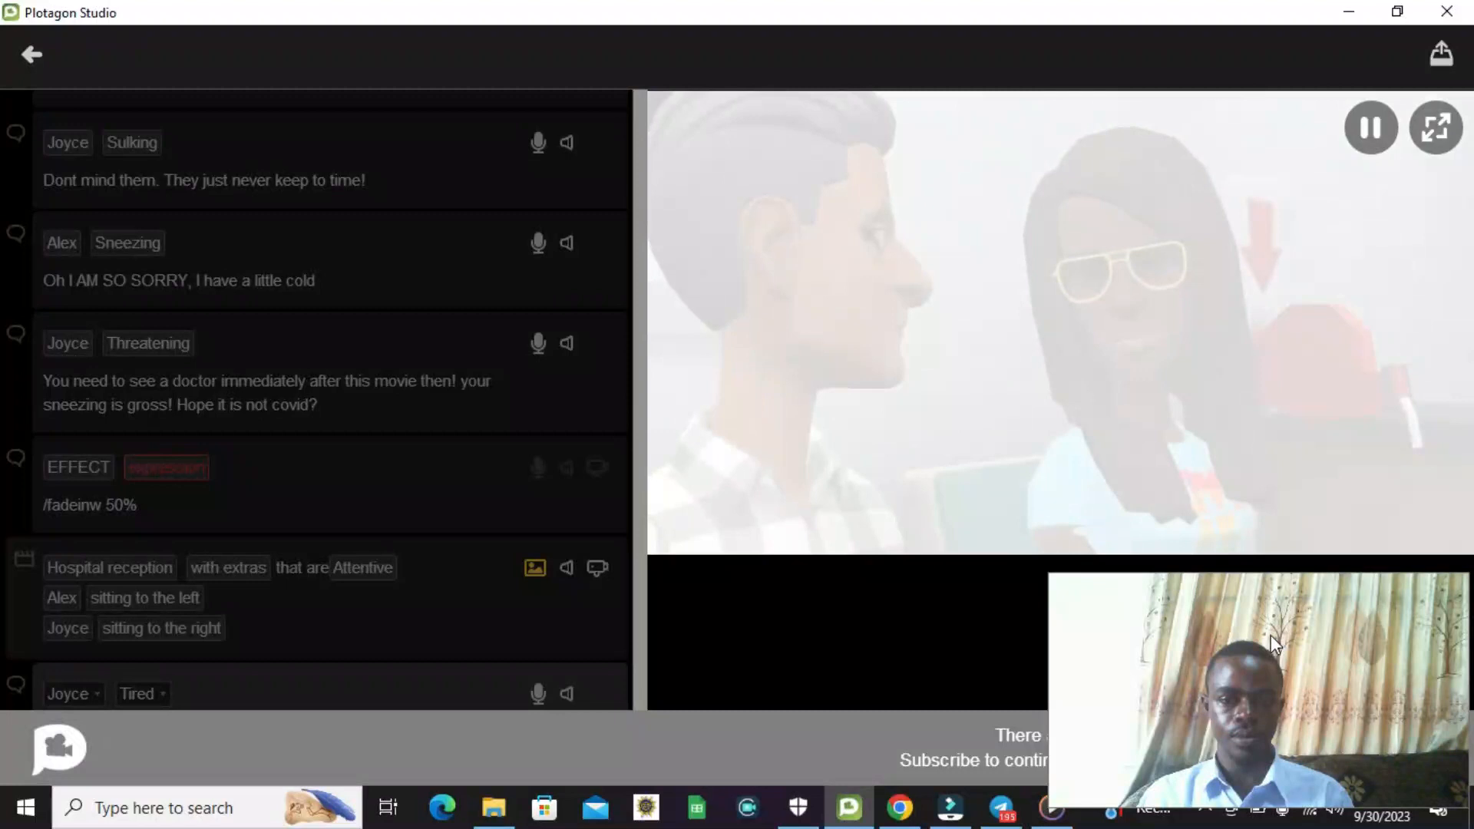
pyautogui.click(1367, 127)
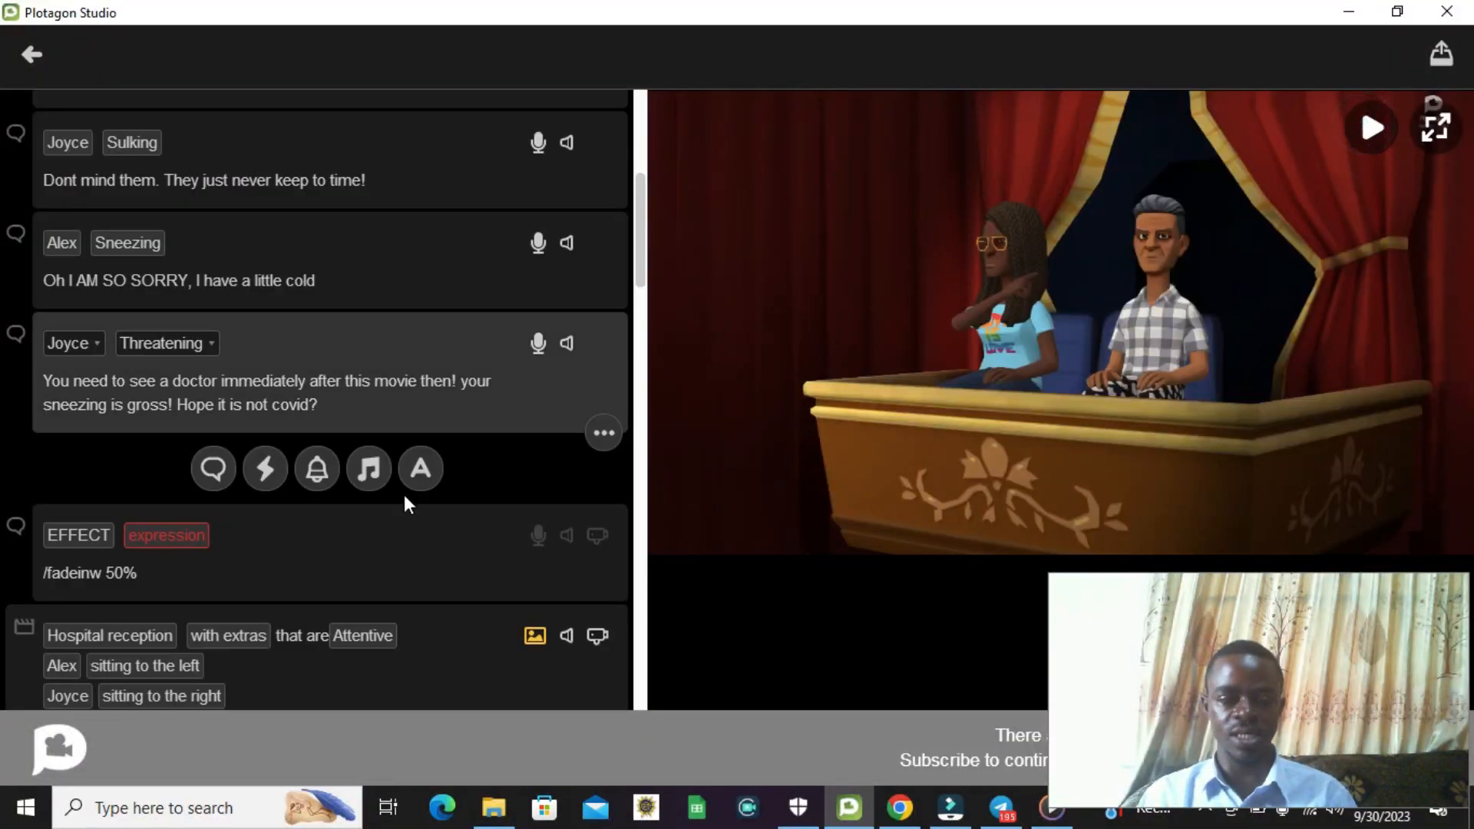
# Step: Add a camera direction to the Hospital reception scene again and set it to establishing shot
pyautogui.scroll(-3, 388, 538)
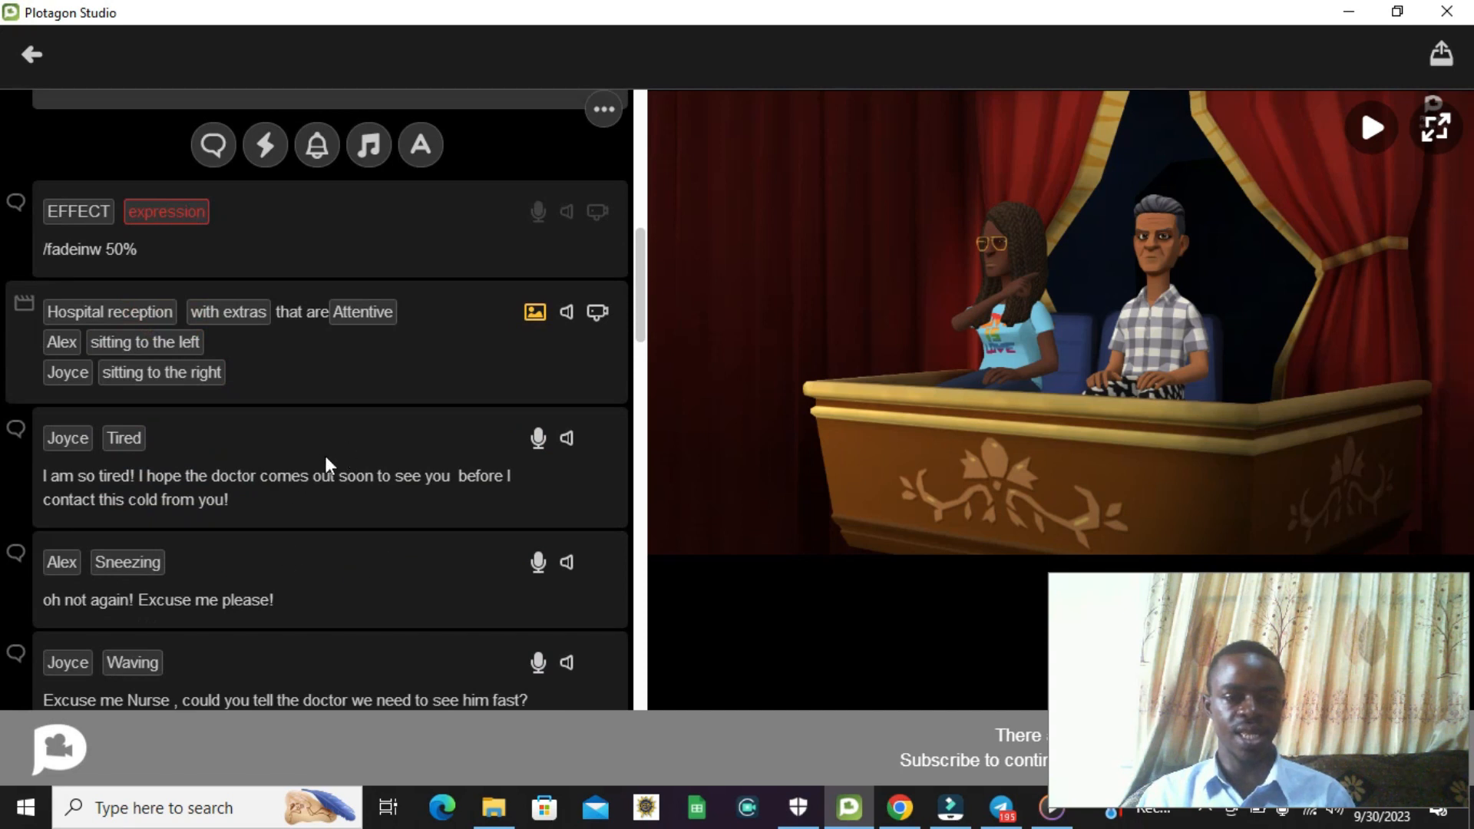
pyautogui.scroll(1, 352, 450)
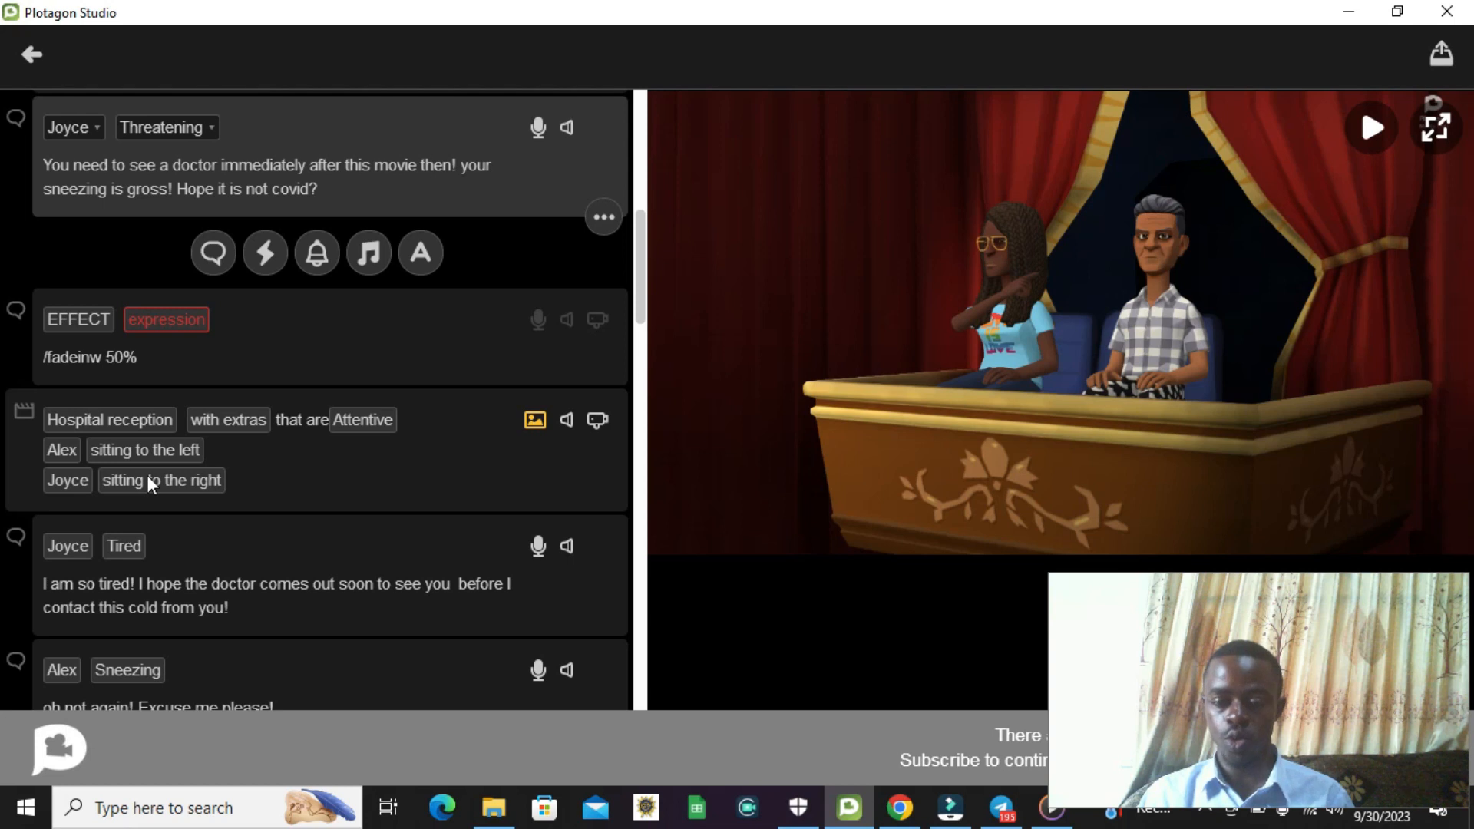
pyautogui.click(597, 421)
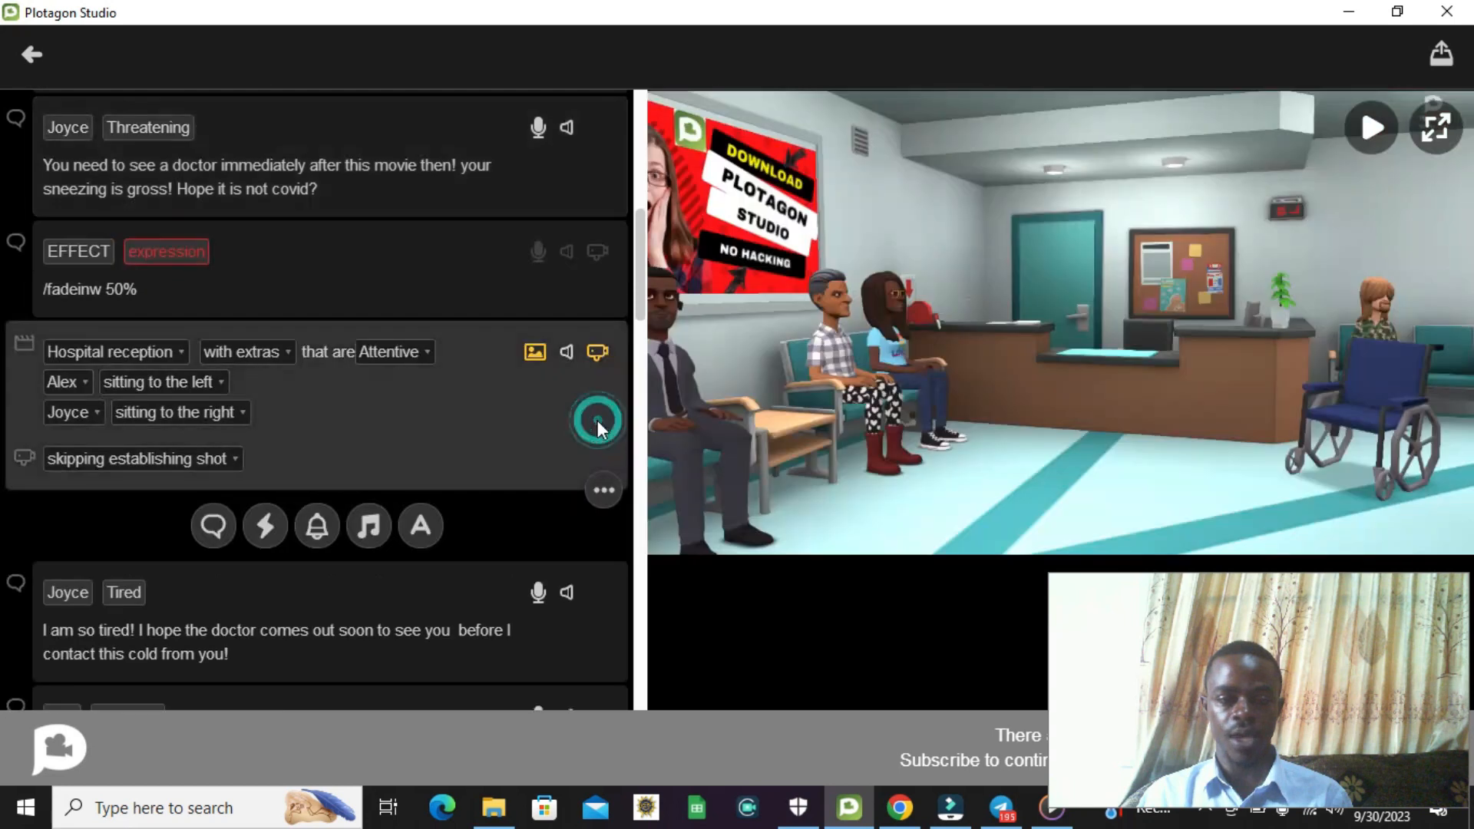
pyautogui.click(118, 463)
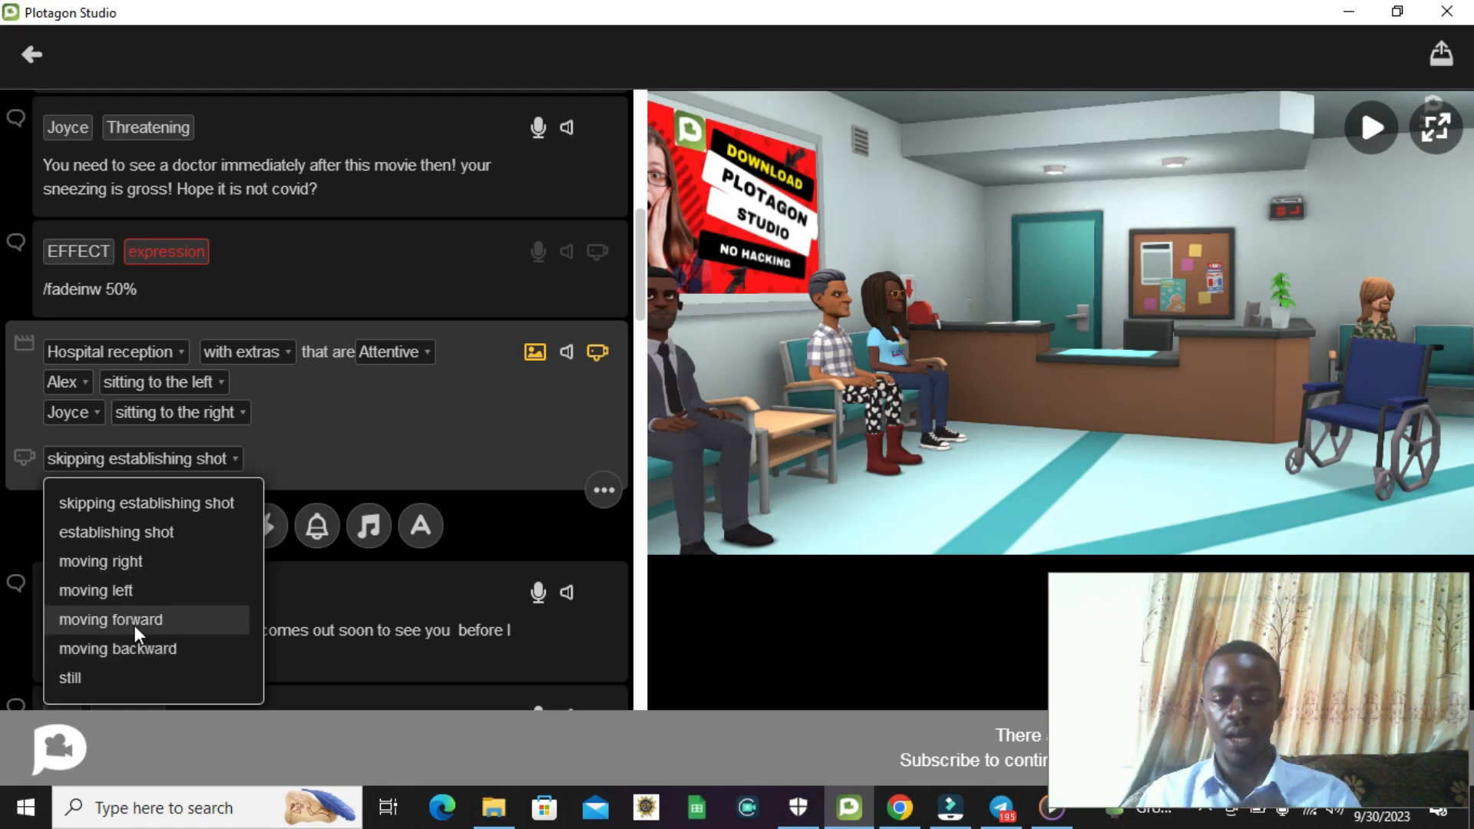
pyautogui.click(149, 532)
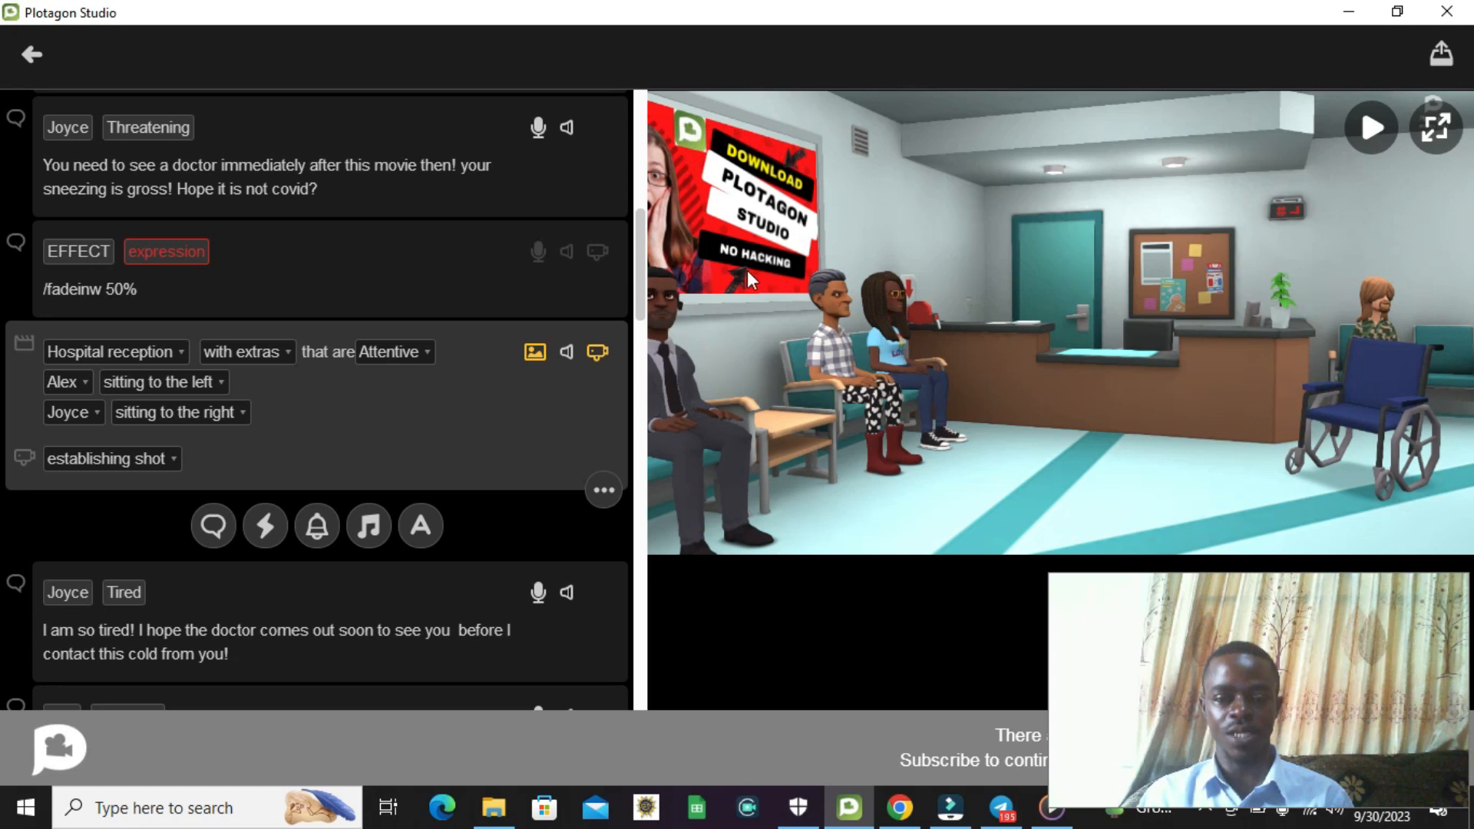
# Step: Switch to Chrome, open the YouTube Studio details of "Download (non) Hacked Premium Plotagon for Free.", and return to Plotagon Studio
pyautogui.click(893, 815)
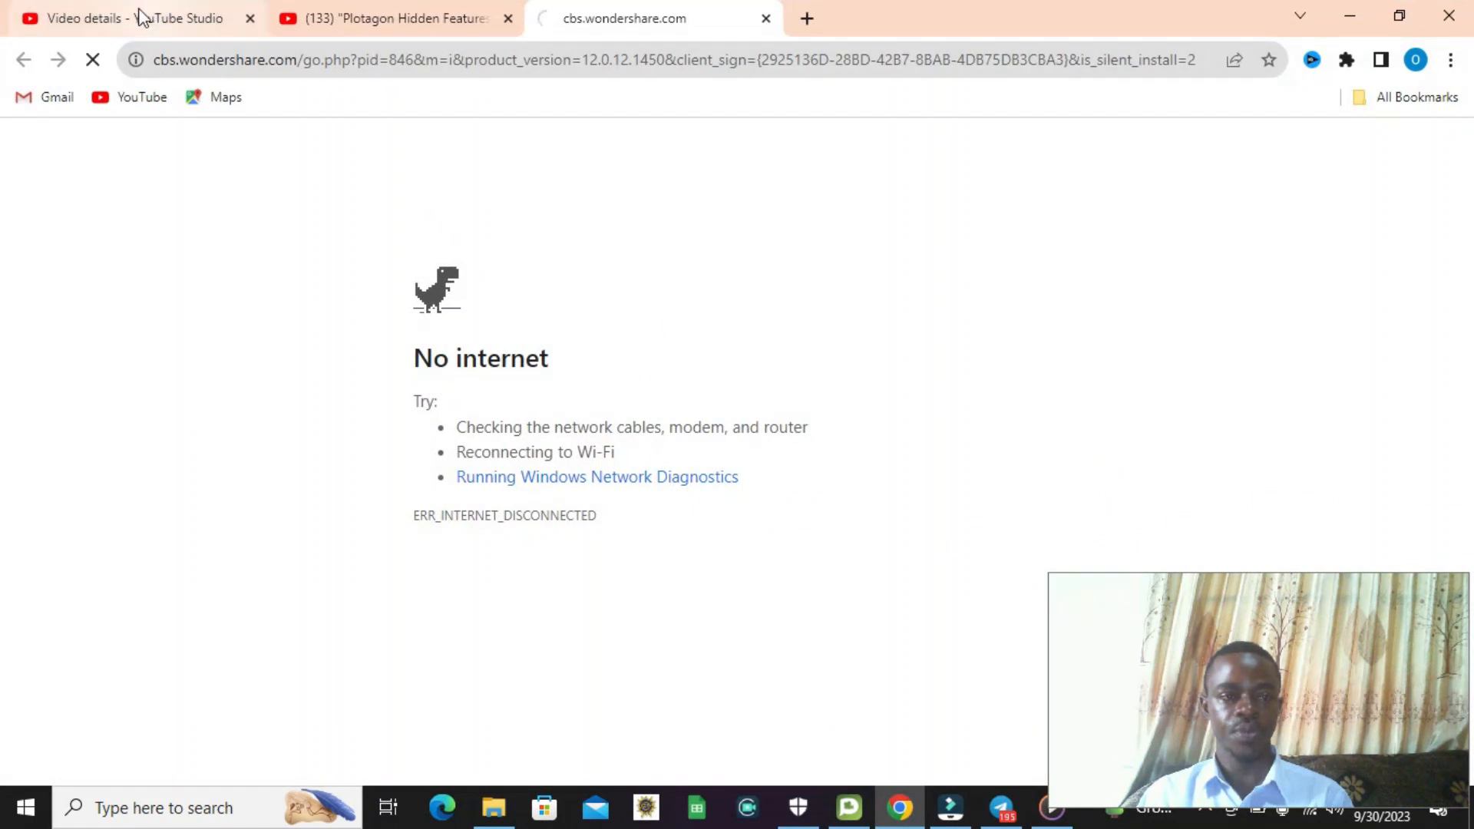
pyautogui.click(175, 18)
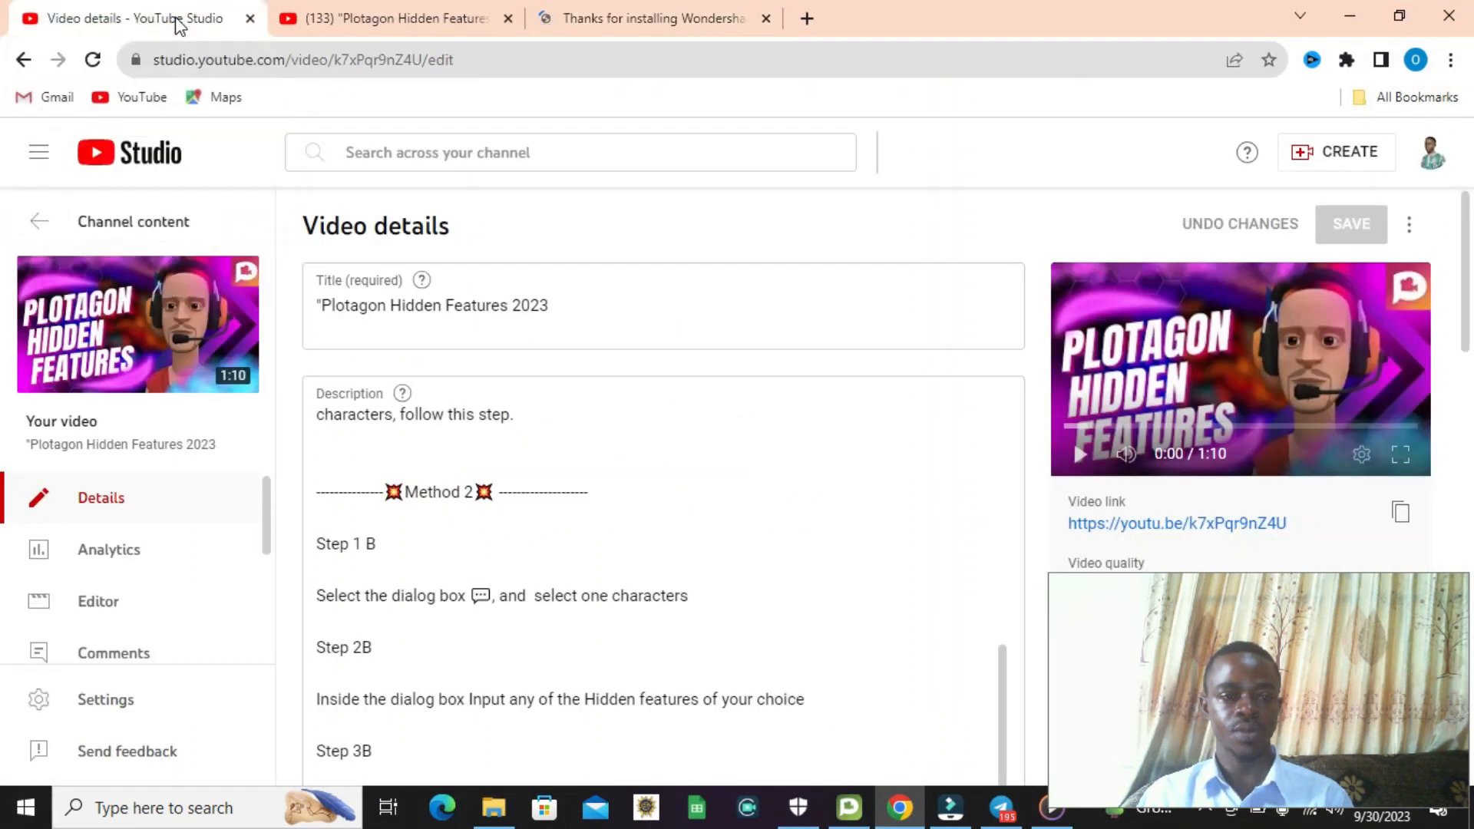
pyautogui.click(27, 234)
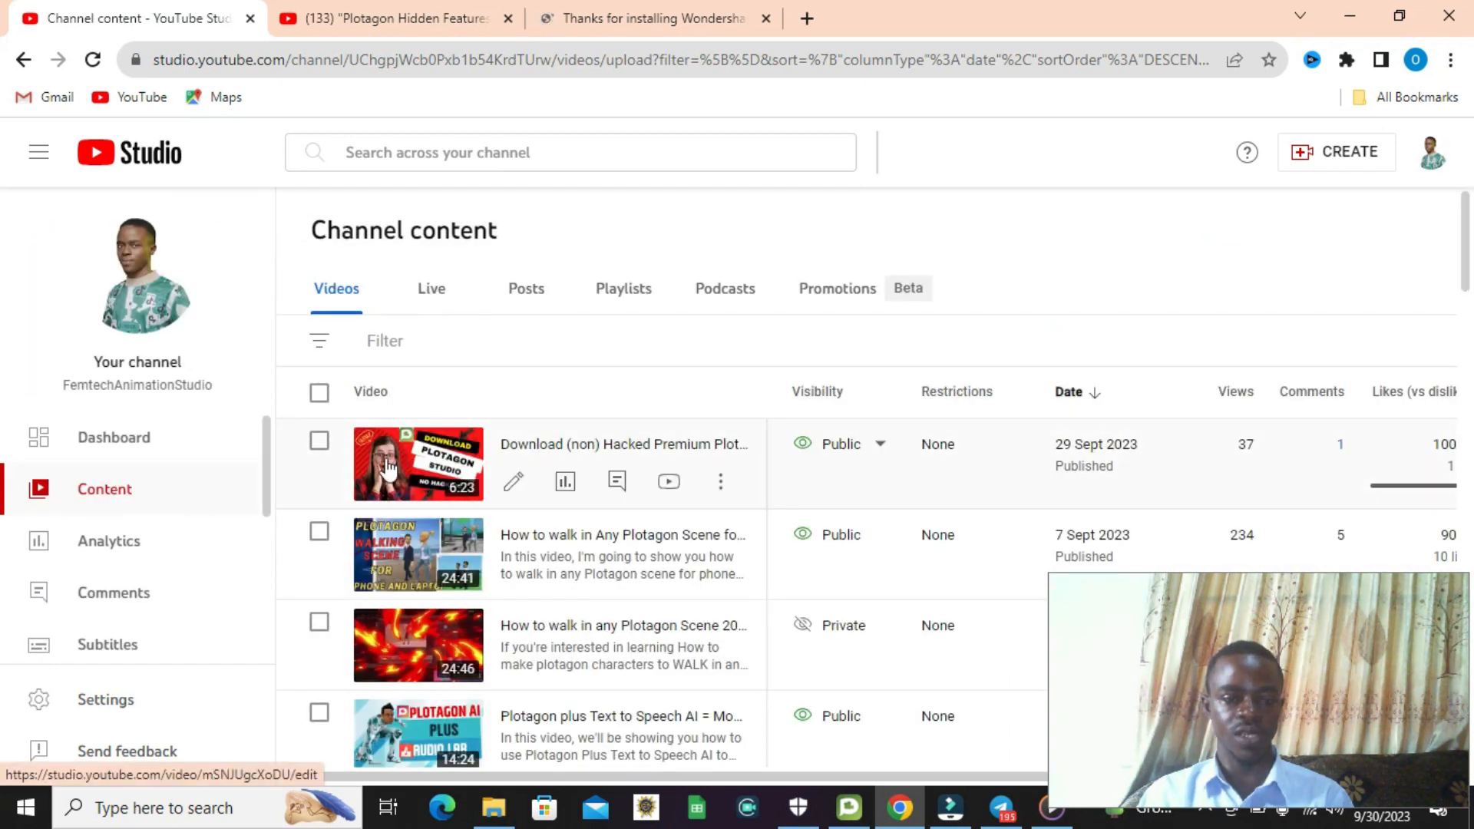
pyautogui.click(540, 445)
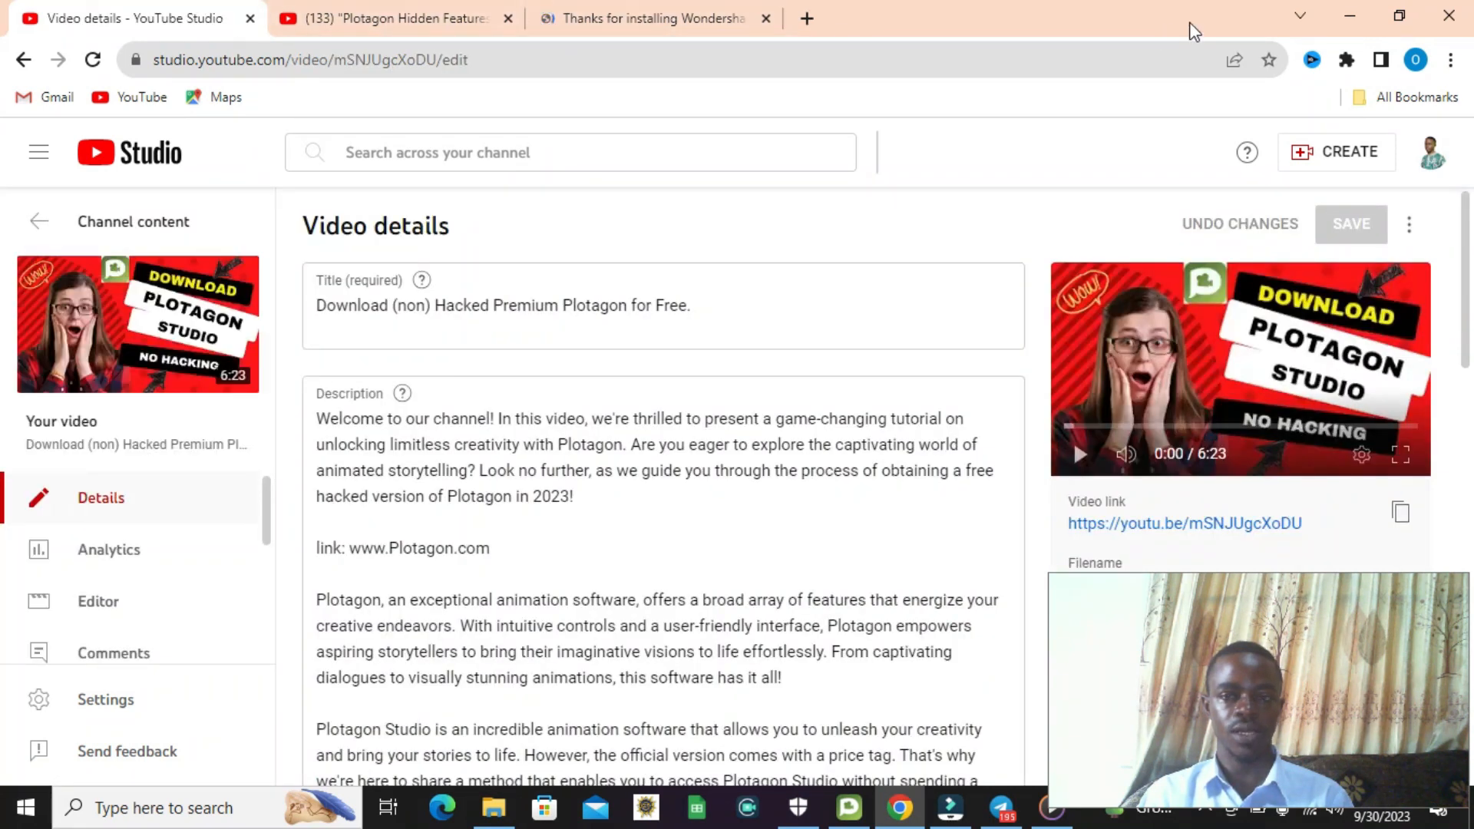
pyautogui.click(1349, 16)
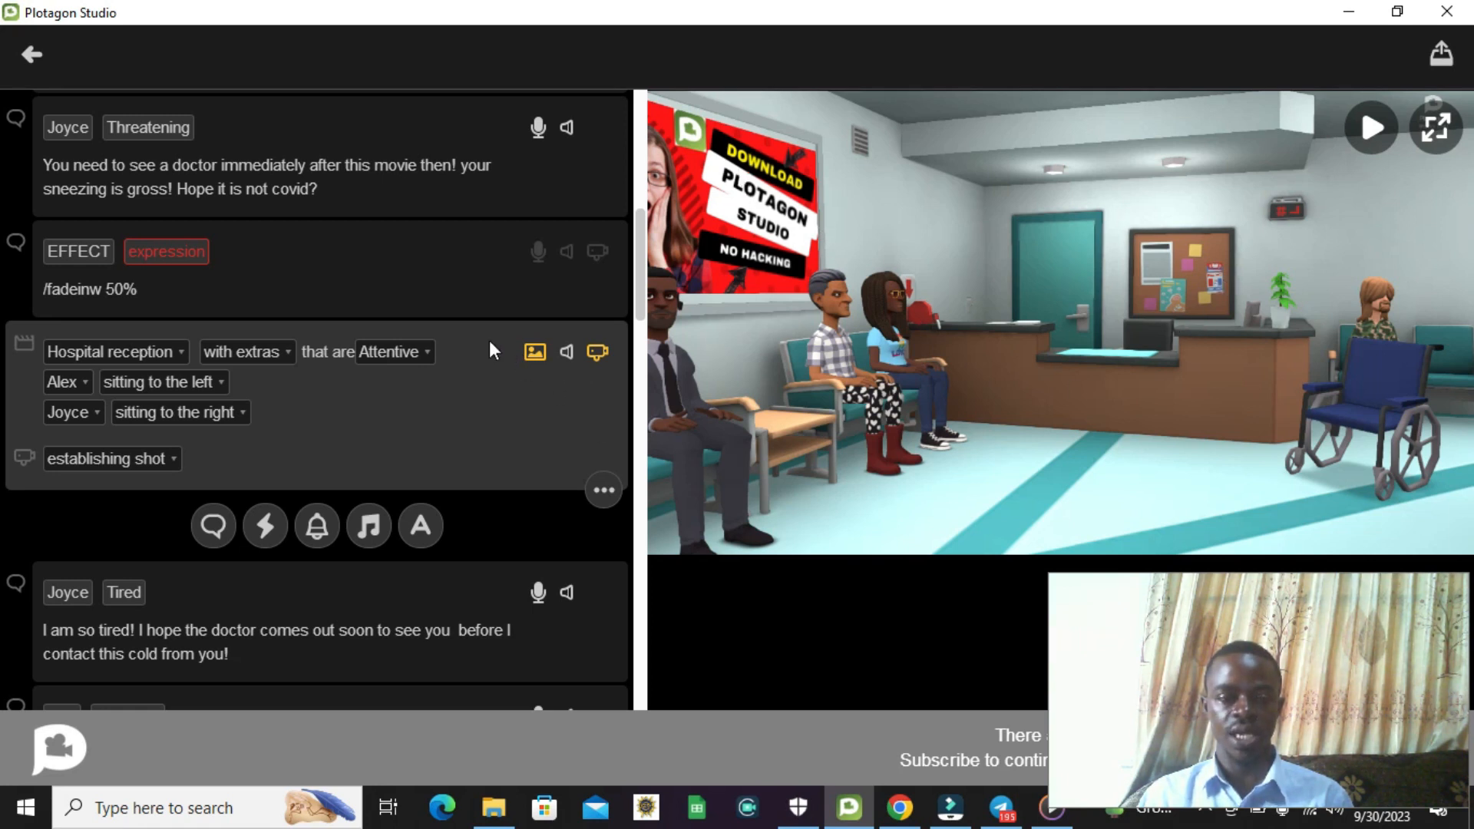
# Step: Remove the wall picture from the Hospital reception scene and insert the DownloaD image from the Downloads folder
pyautogui.click(536, 352)
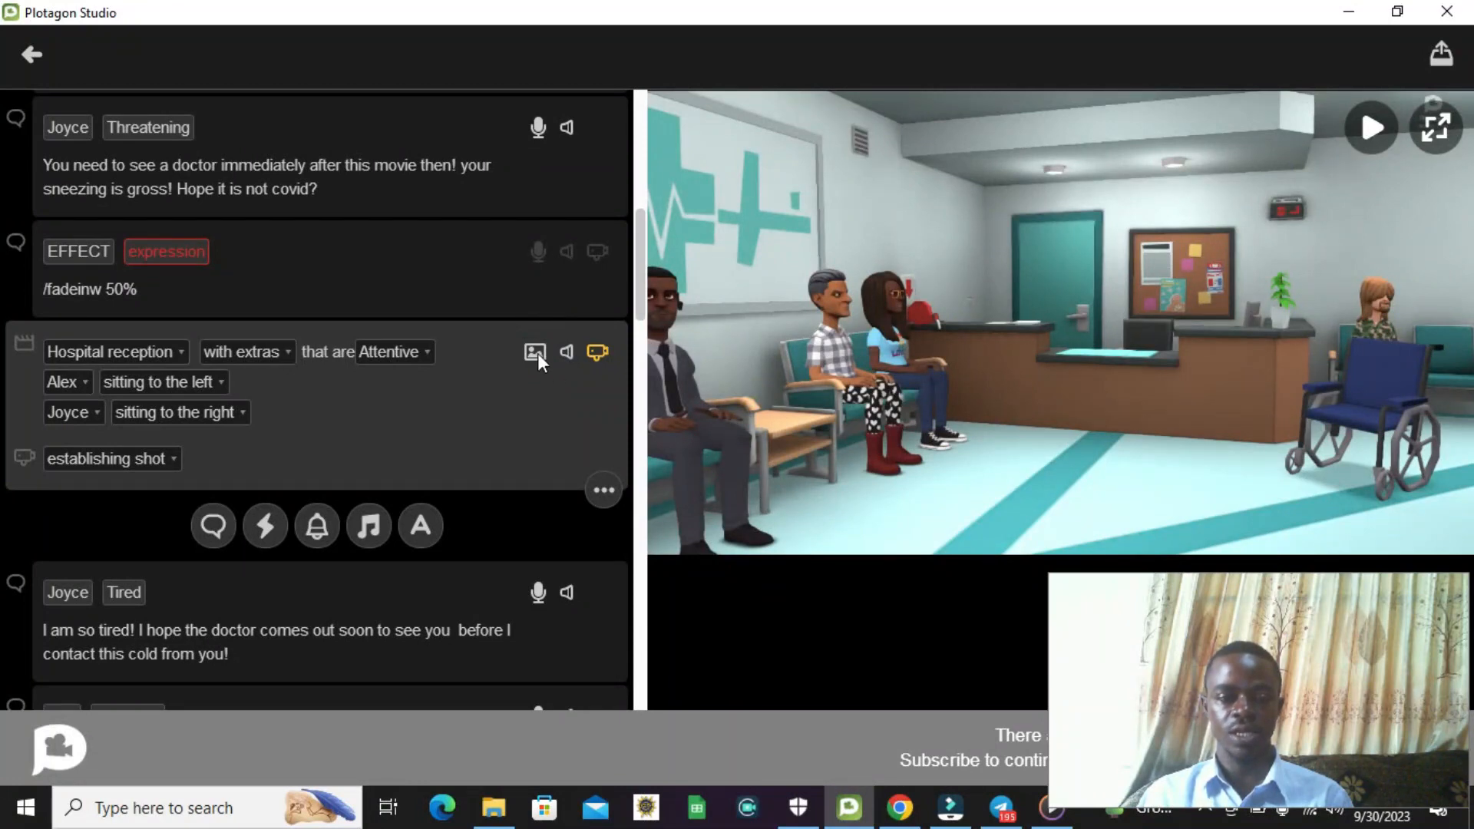
pyautogui.click(536, 353)
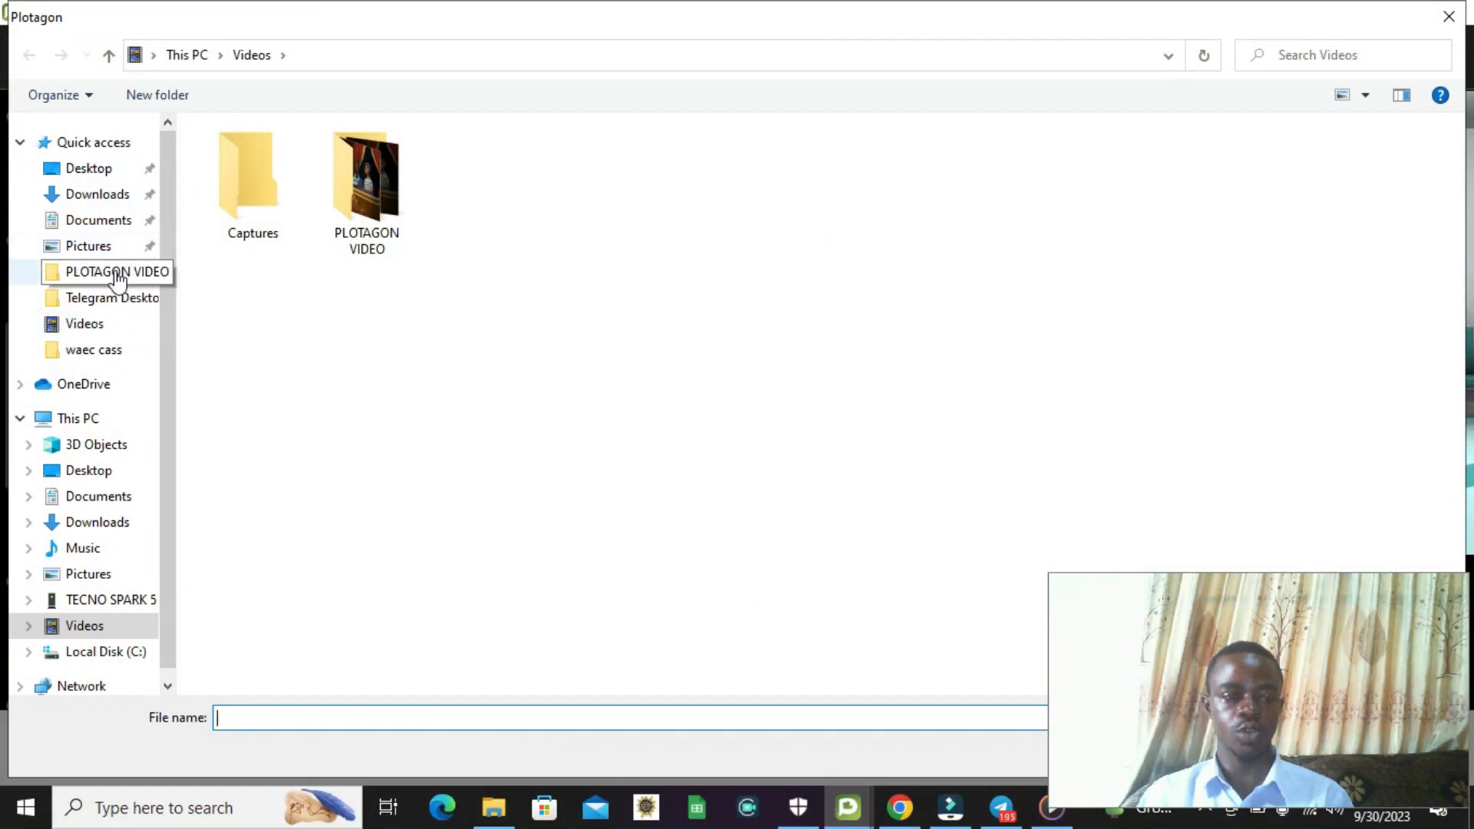
pyautogui.click(116, 273)
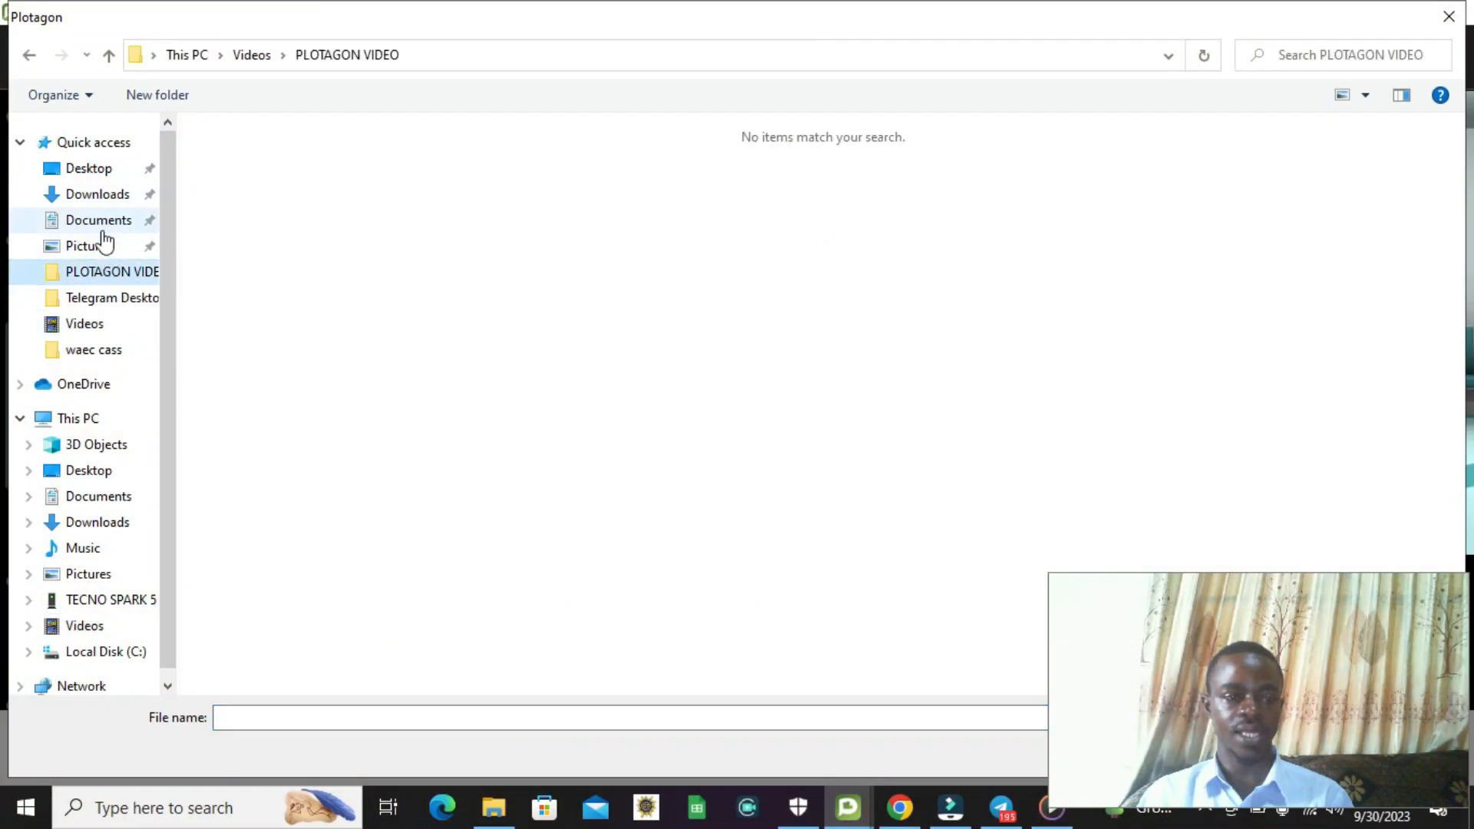
pyautogui.click(108, 192)
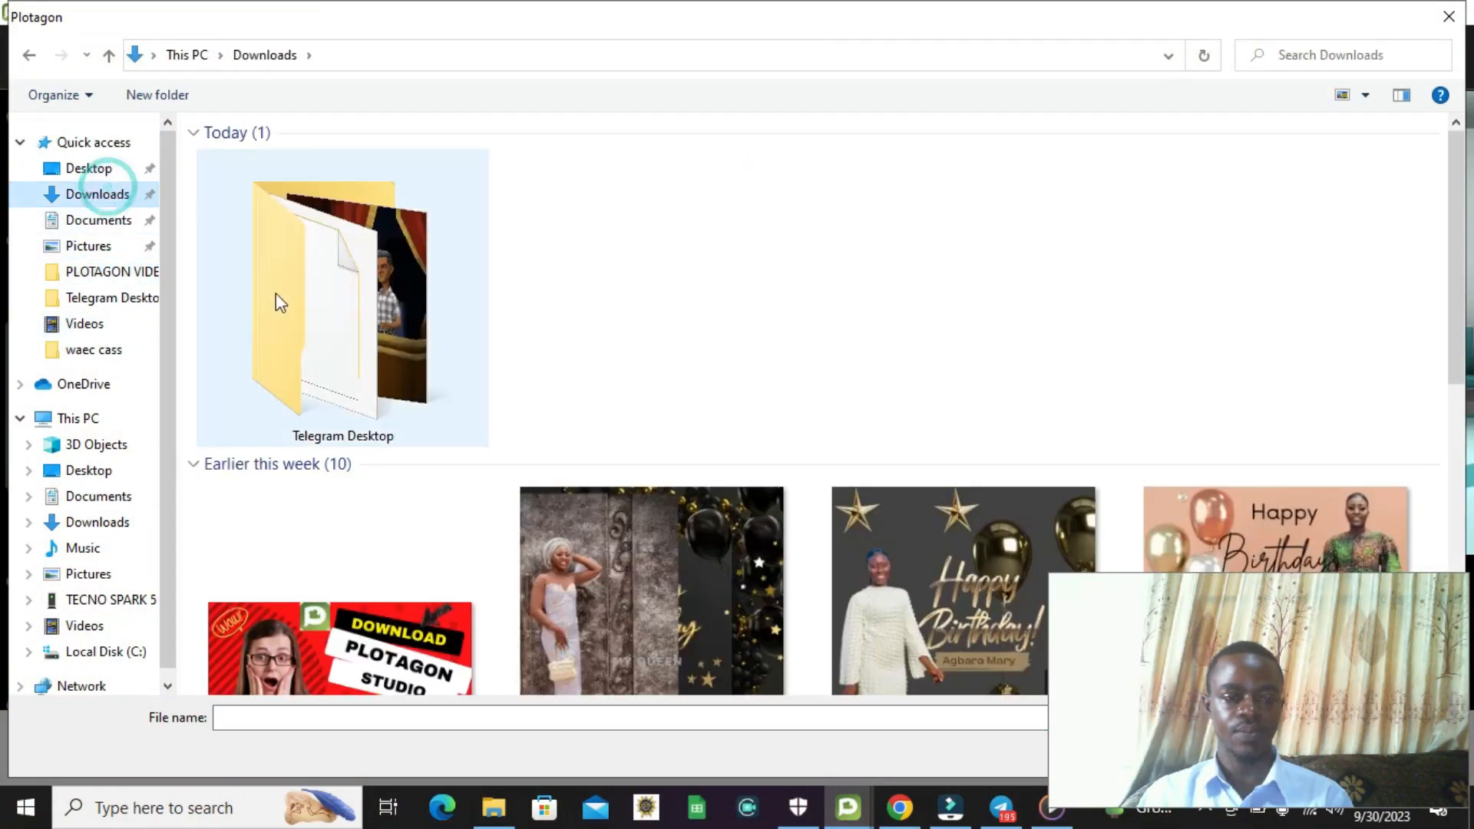
pyautogui.scroll(-5, 345, 593)
pyautogui.click(305, 273)
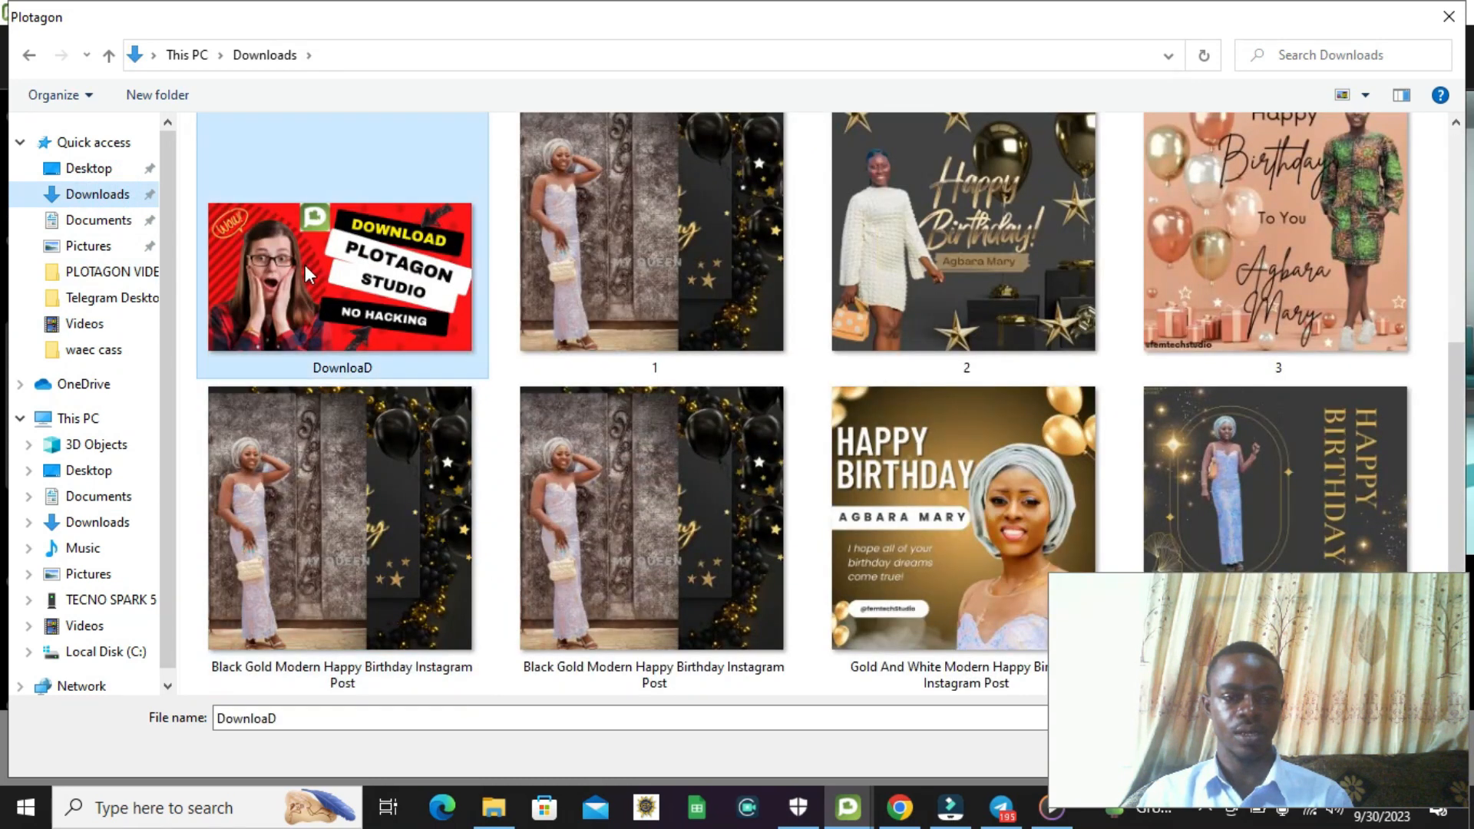
pyautogui.doubleClick(302, 270)
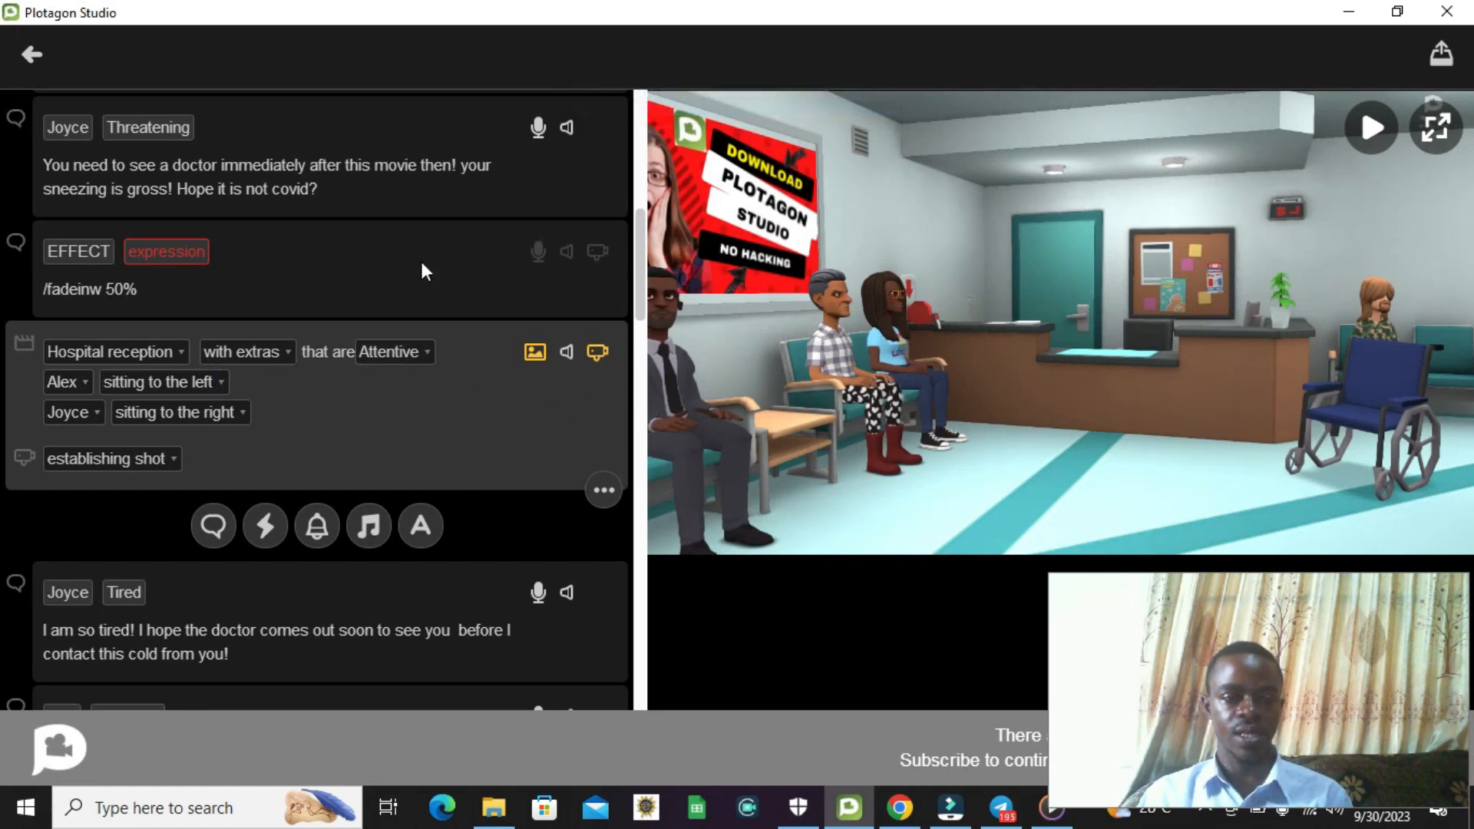
# Step: Preview the white fade from Joyce's Threatening line into the Hospital reception establishing shot and stop playback
pyautogui.click(458, 191)
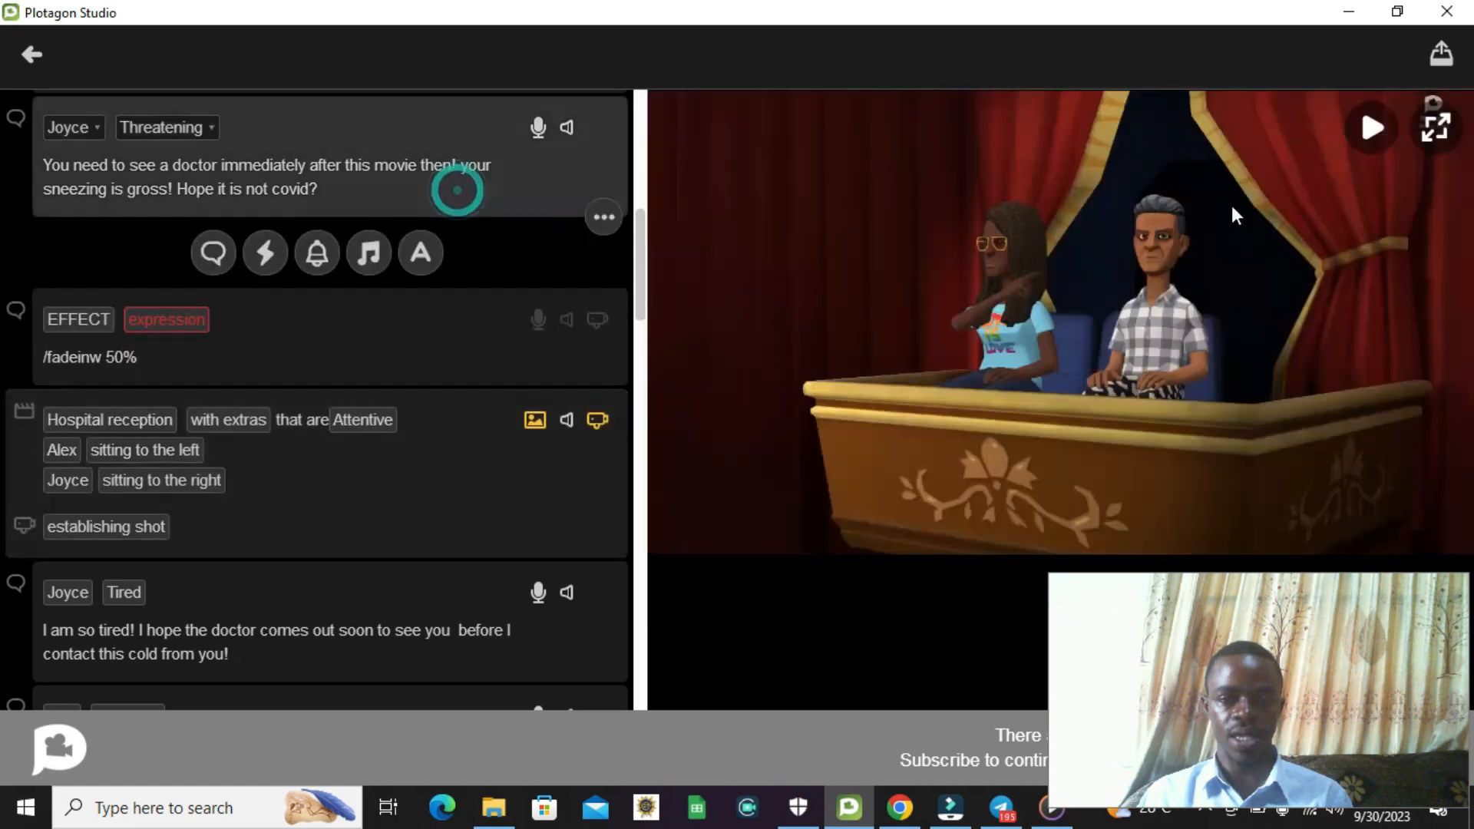
pyautogui.click(1373, 132)
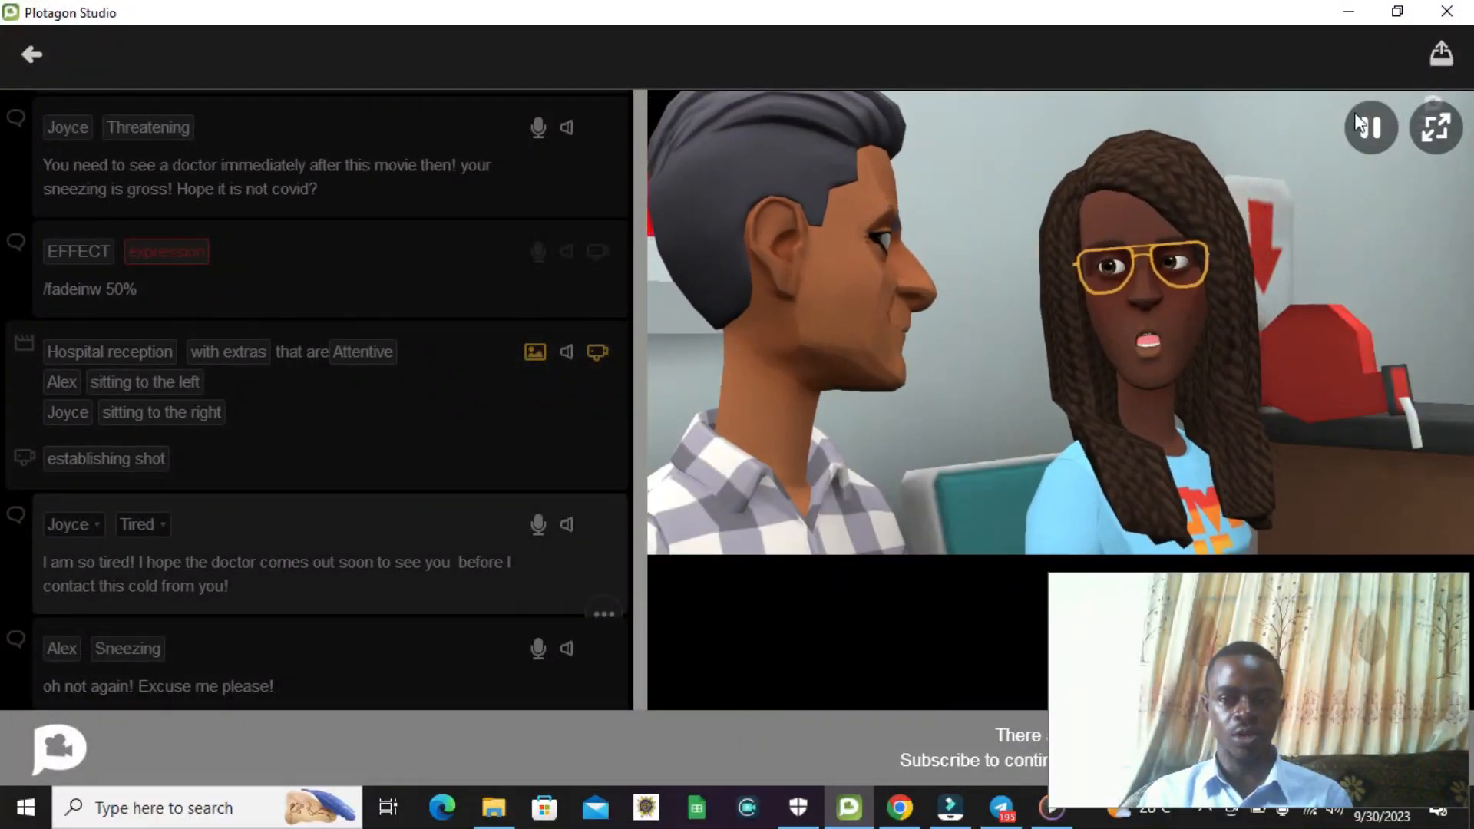
pyautogui.click(1370, 126)
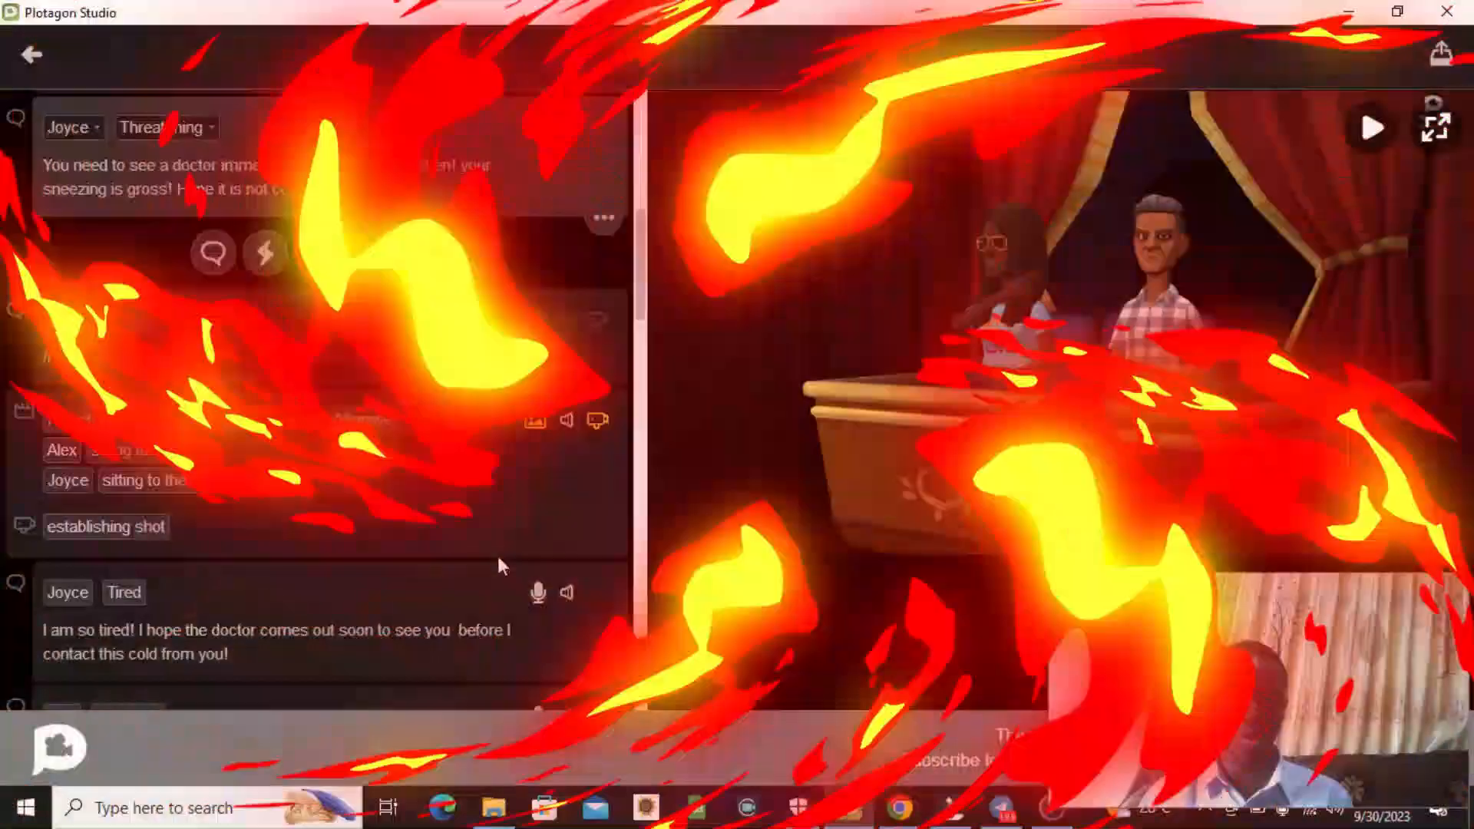
# Step: Select the Doctors office scene that follows the "/fadeinb /old" effect to preview its establishing shot
pyautogui.scroll(-5, 483, 559)
pyautogui.scroll(-1, 485, 564)
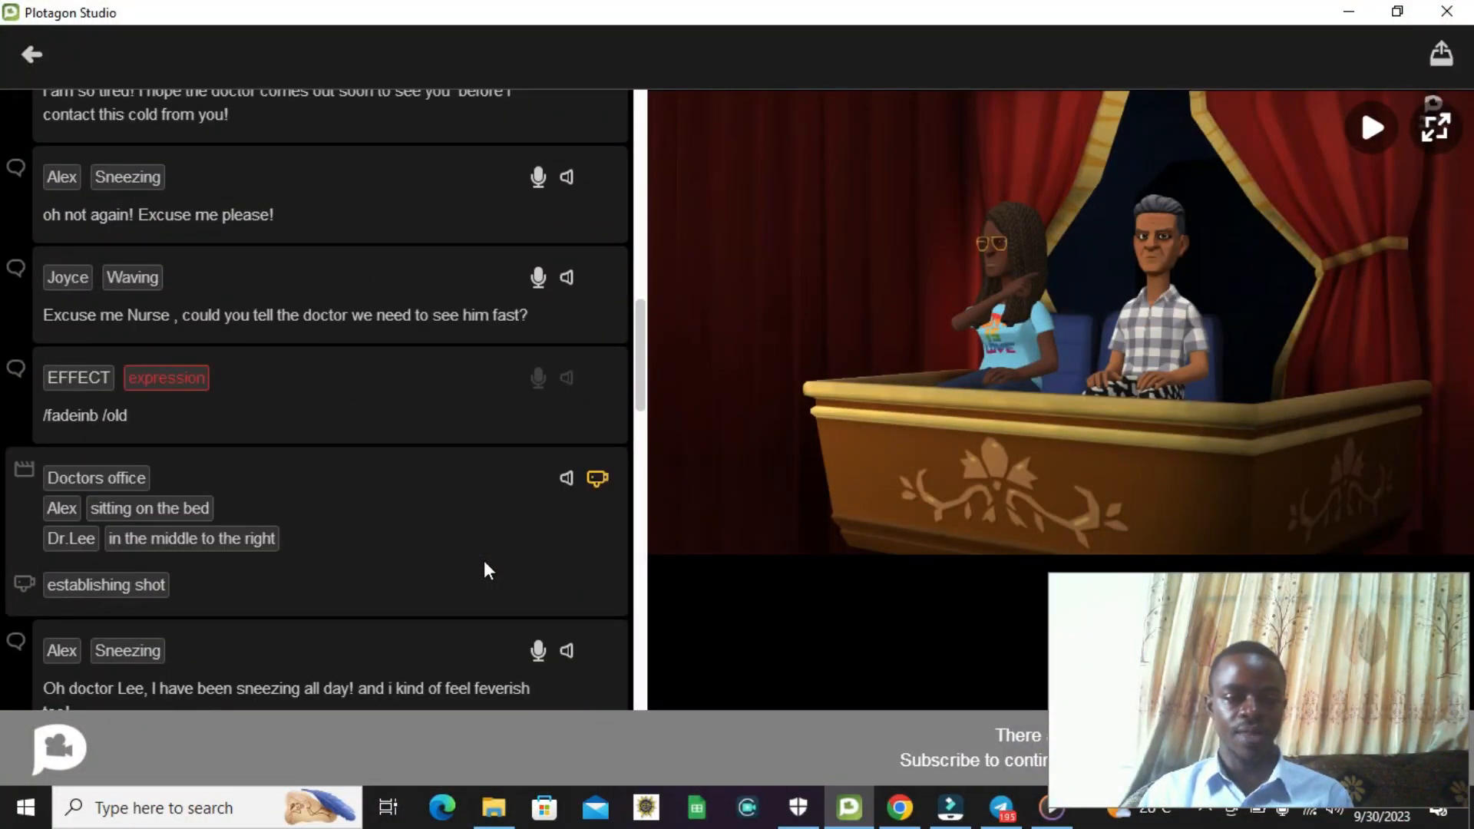
pyautogui.click(371, 540)
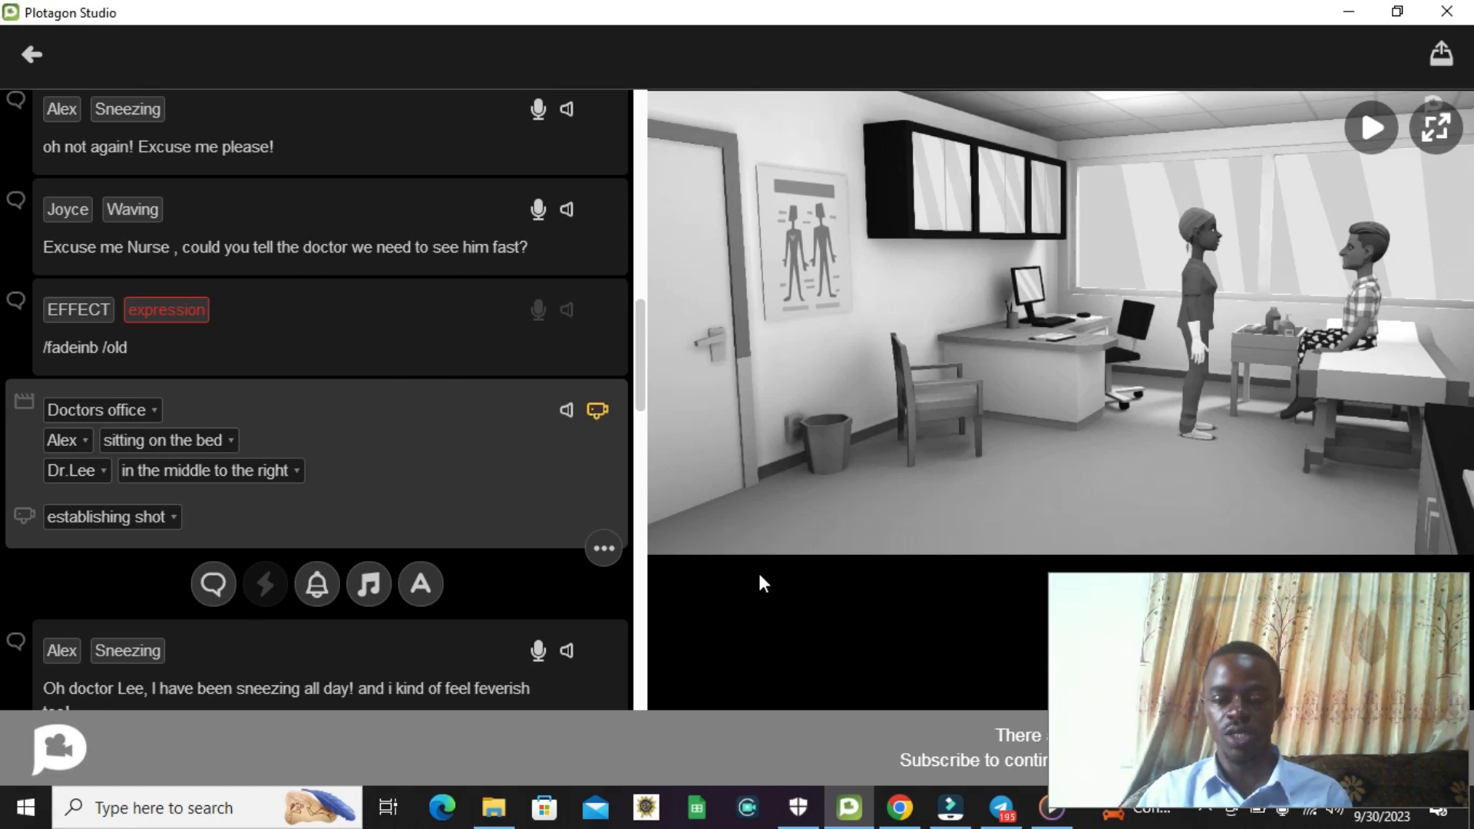
# Step: Switch to Chrome, open the "Plotagon Hidden Features 2023" video on YouTube, replay its beginning briefly and pause it
pyautogui.click(899, 808)
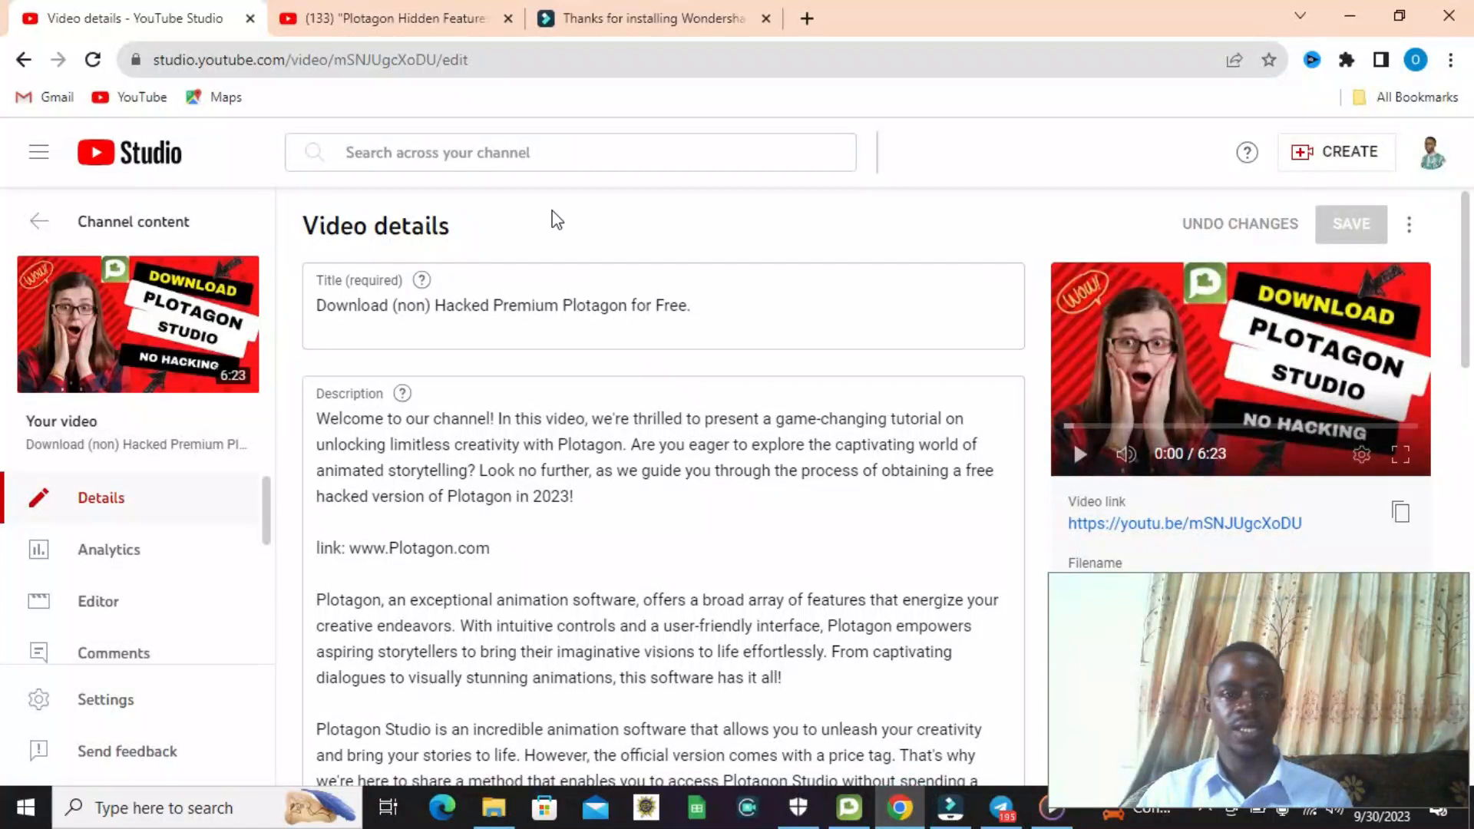
pyautogui.click(408, 6)
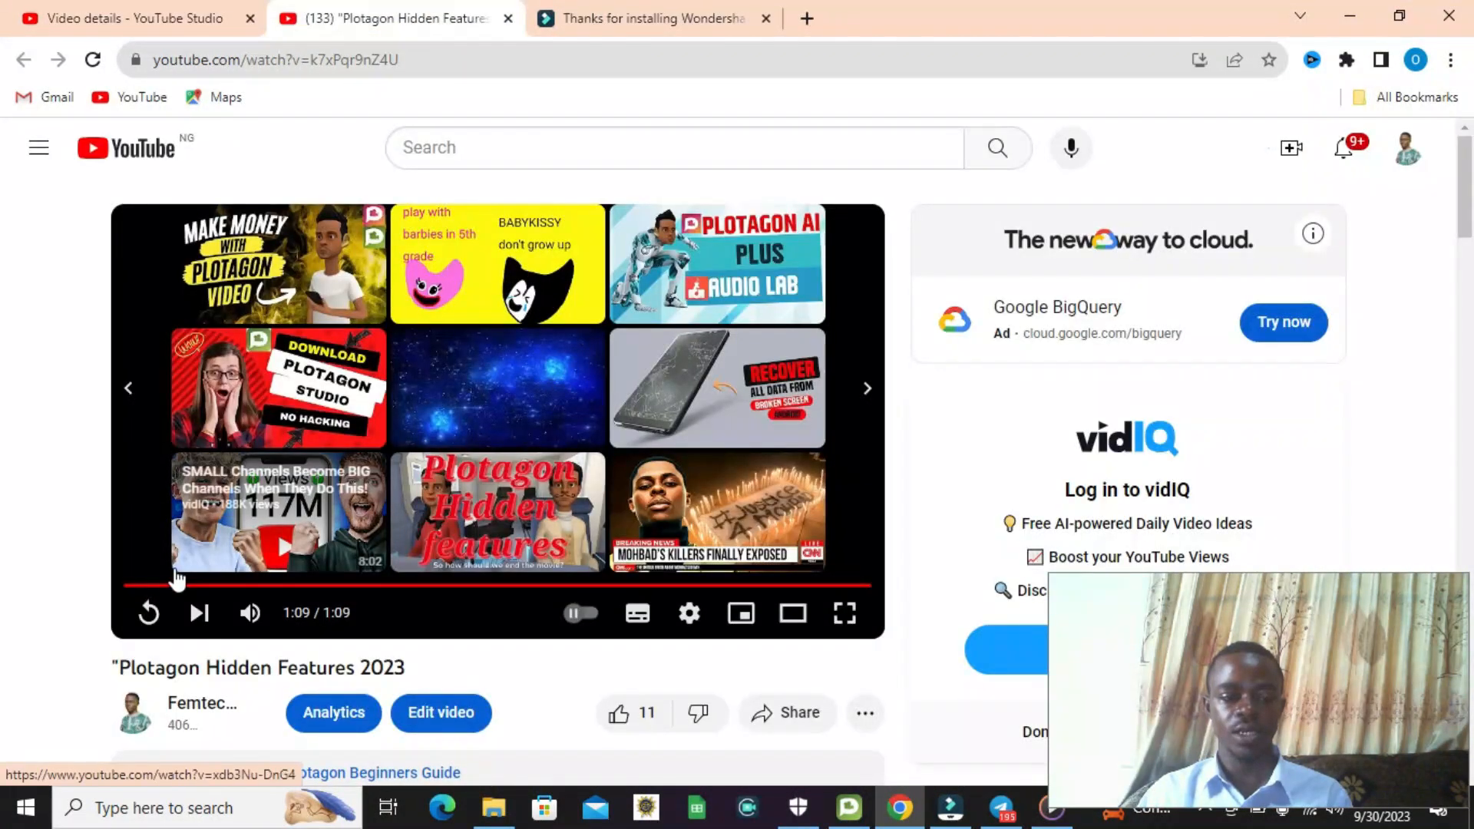
pyautogui.click(150, 614)
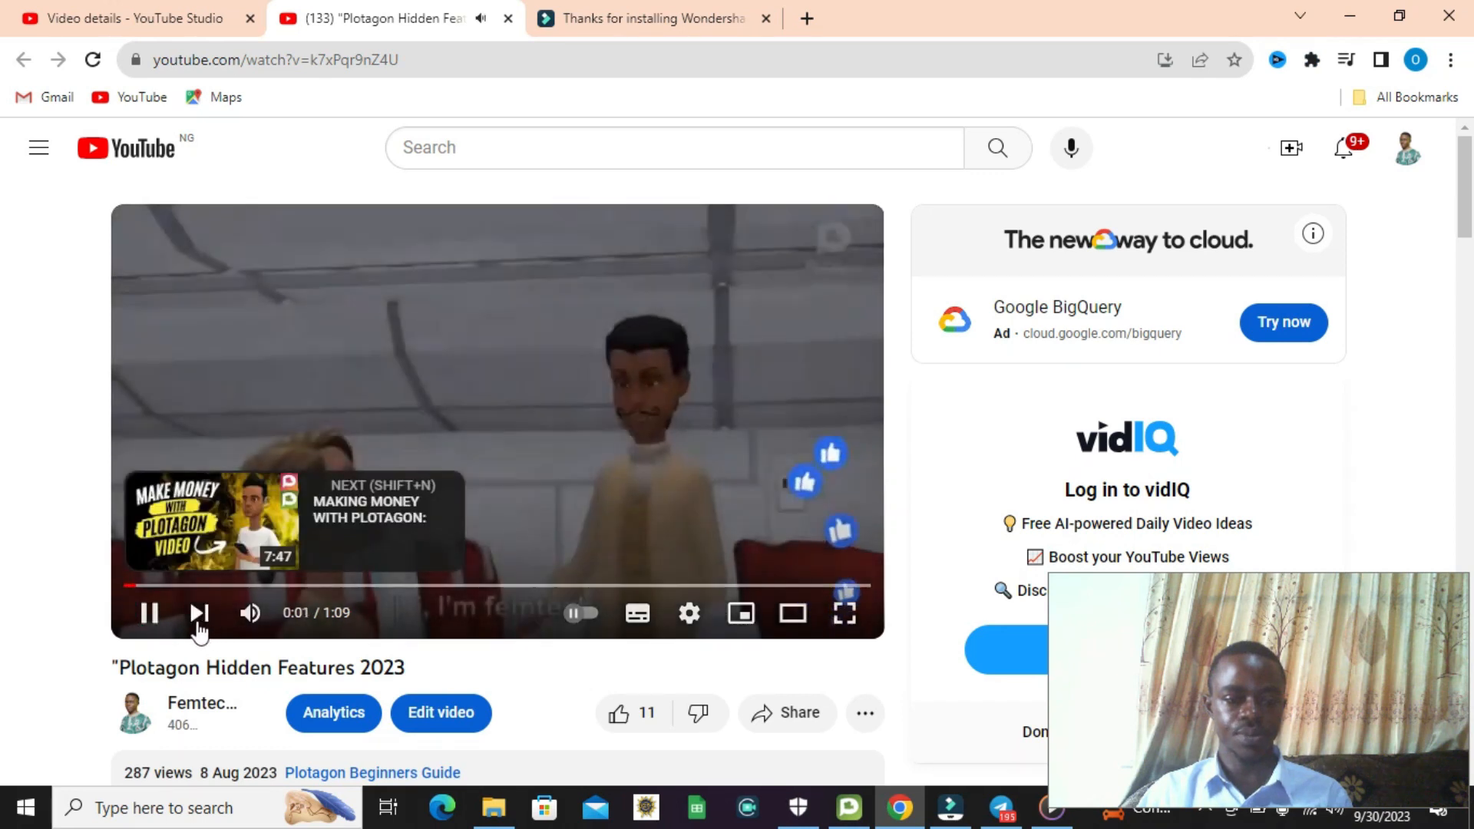
pyautogui.click(145, 612)
# Step: Copy the plain /fadeinb code from the hidden effect list in the video's description
pyautogui.scroll(-3, 154, 583)
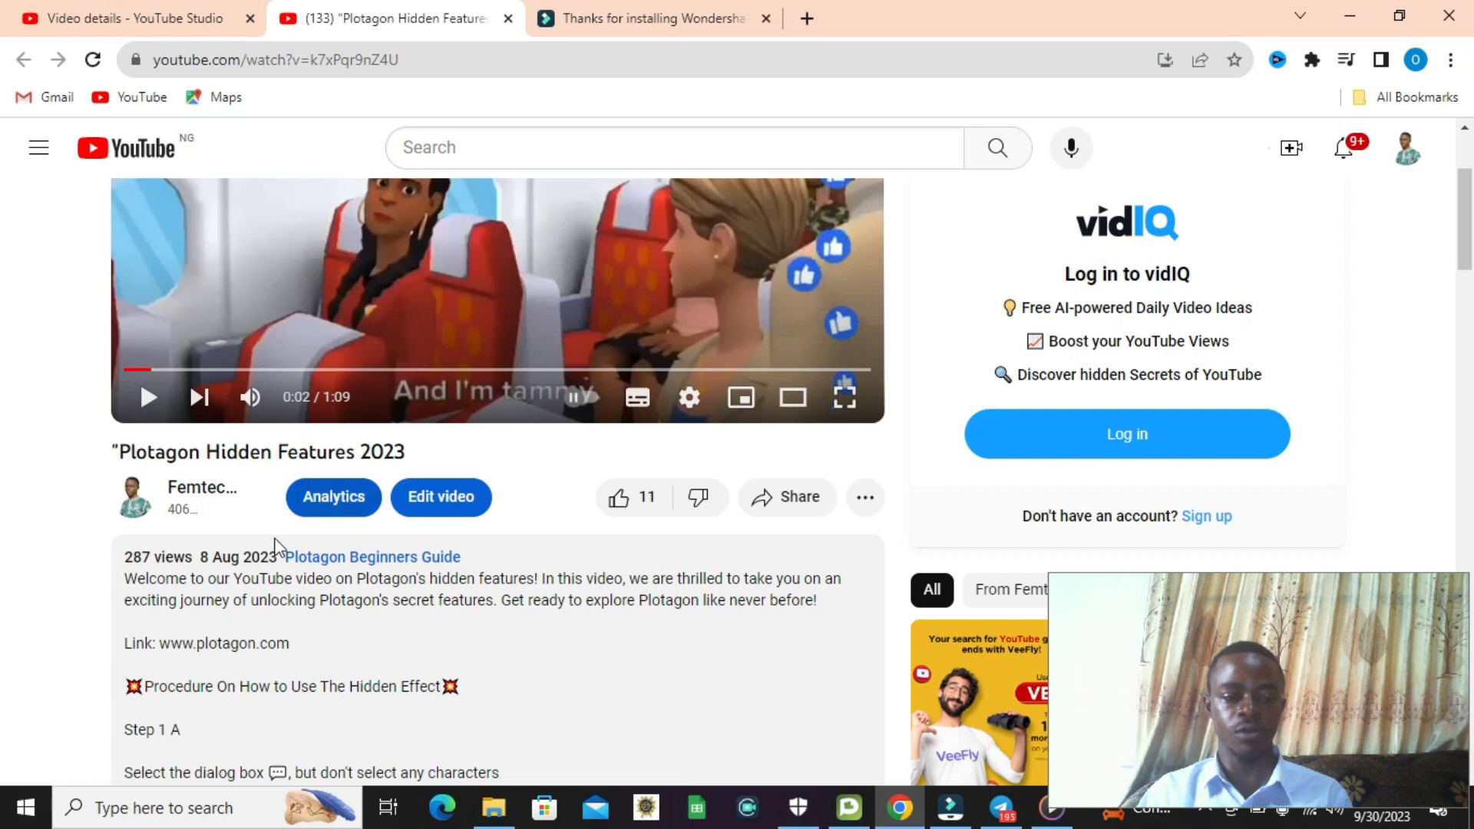
pyautogui.scroll(-12, 233, 584)
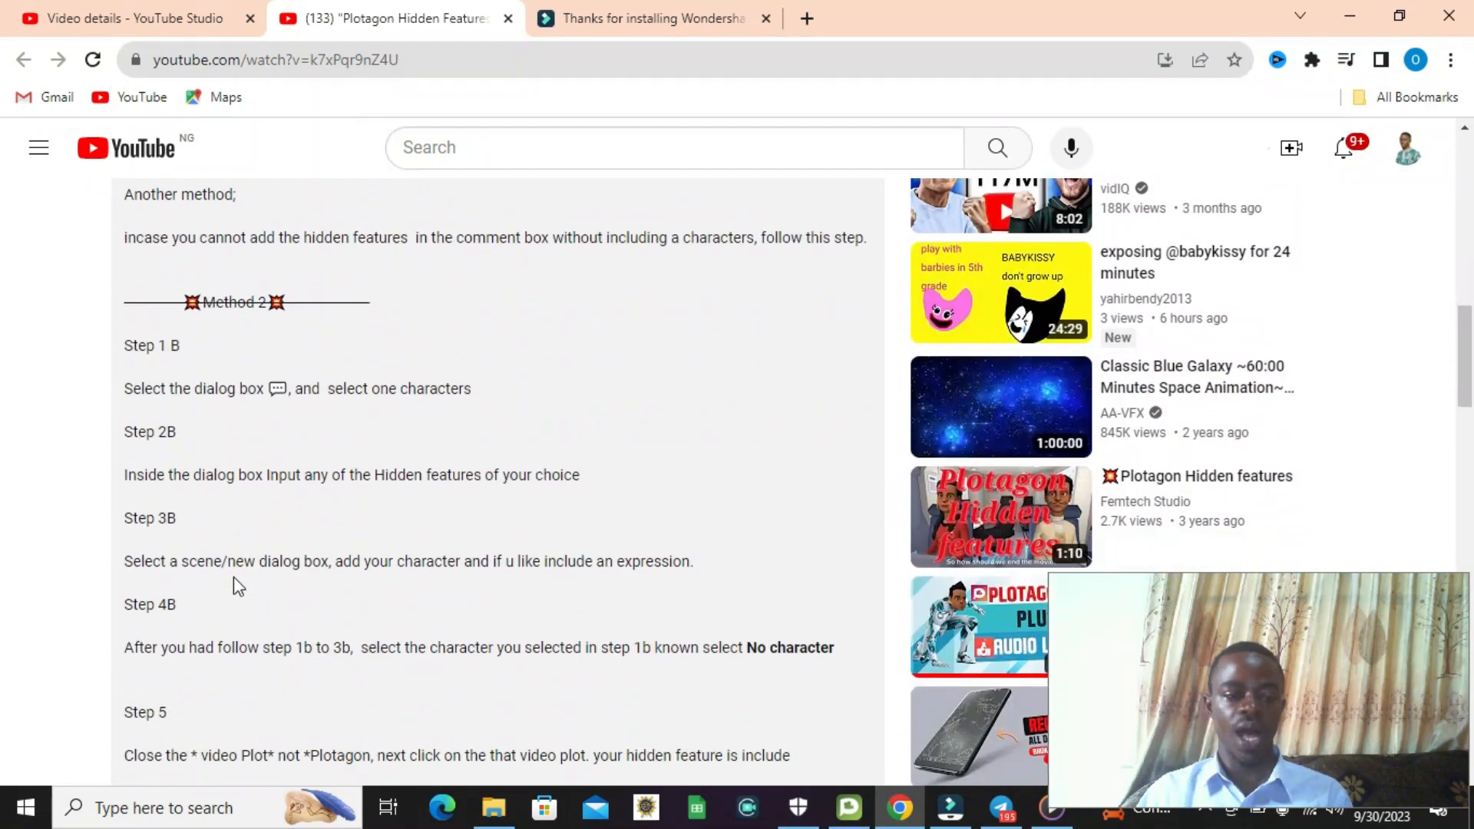
pyautogui.scroll(-6, 234, 581)
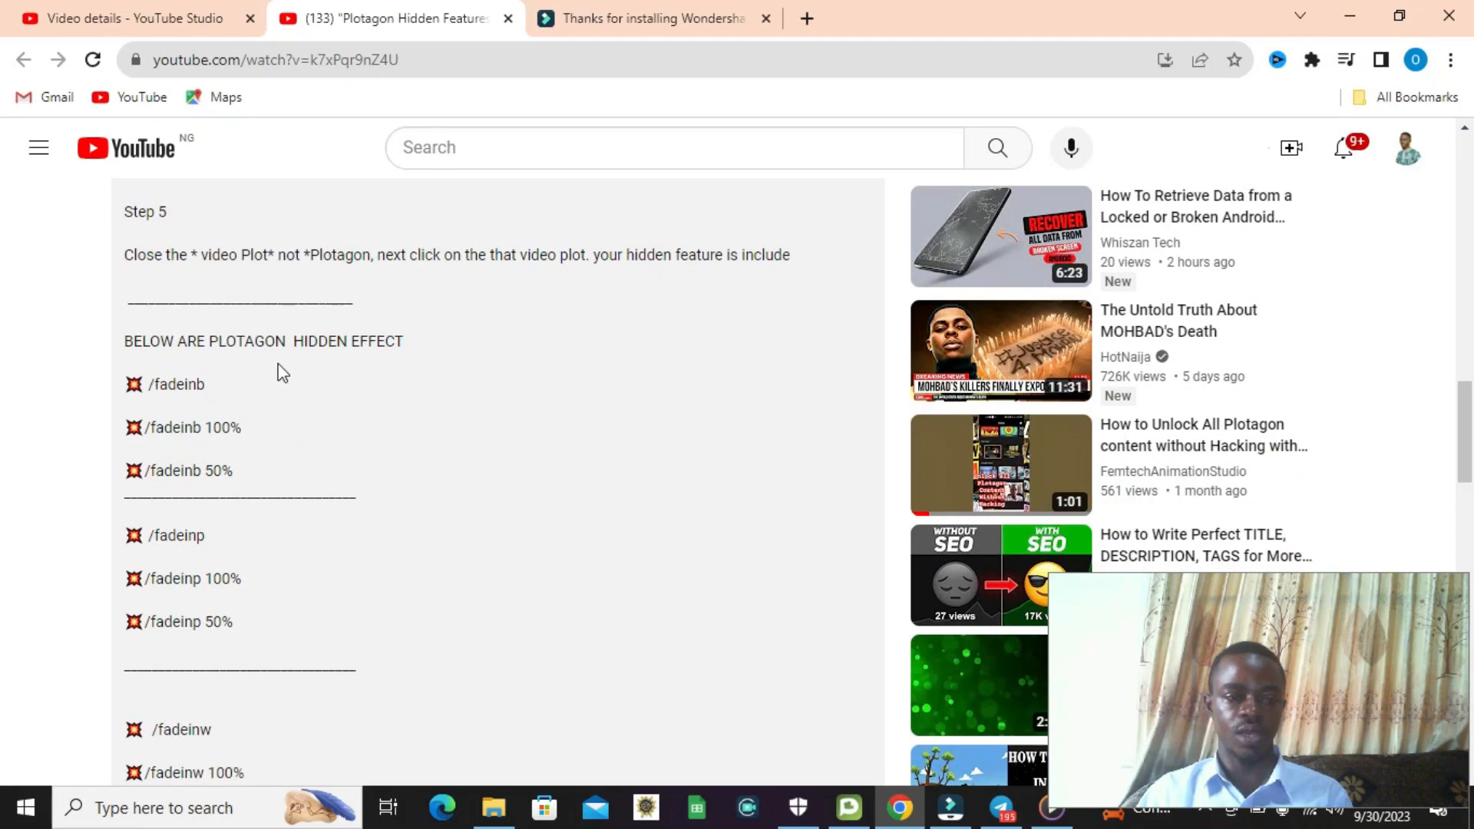
pyautogui.scroll(-1, 177, 449)
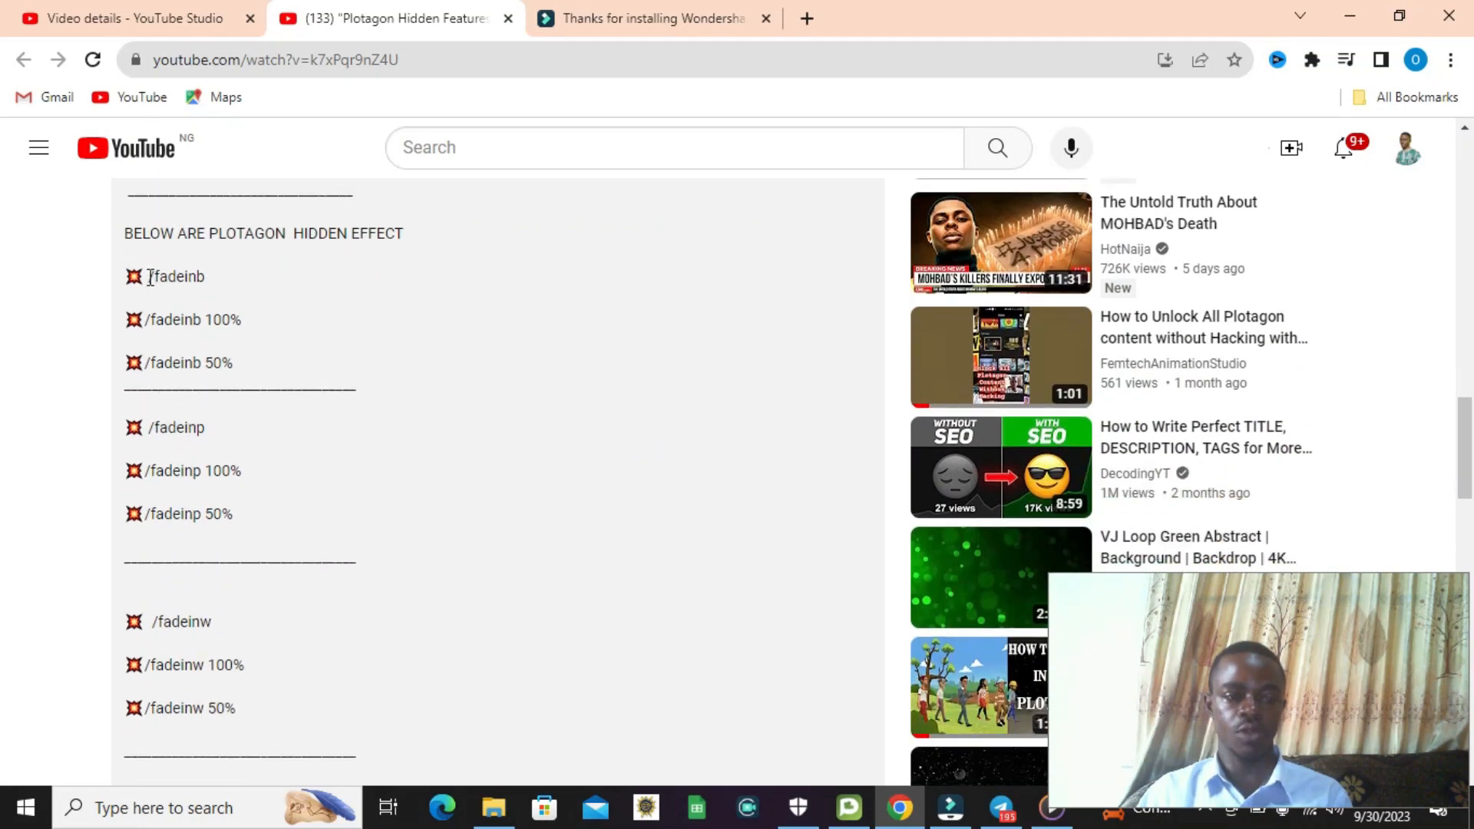
pyautogui.moveTo(148, 276); pyautogui.dragTo(208, 278)
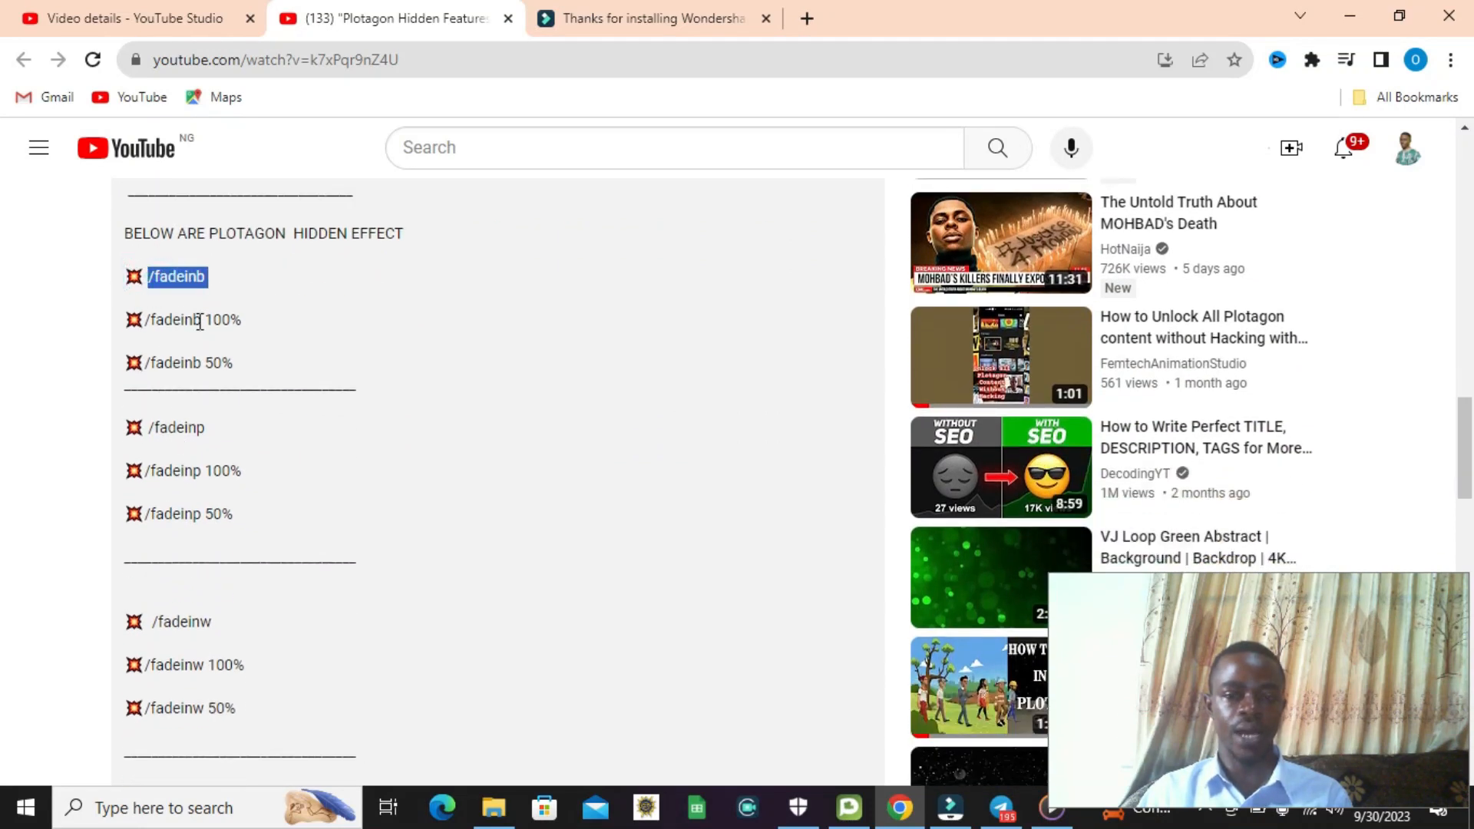
pyautogui.rightClick(177, 280)
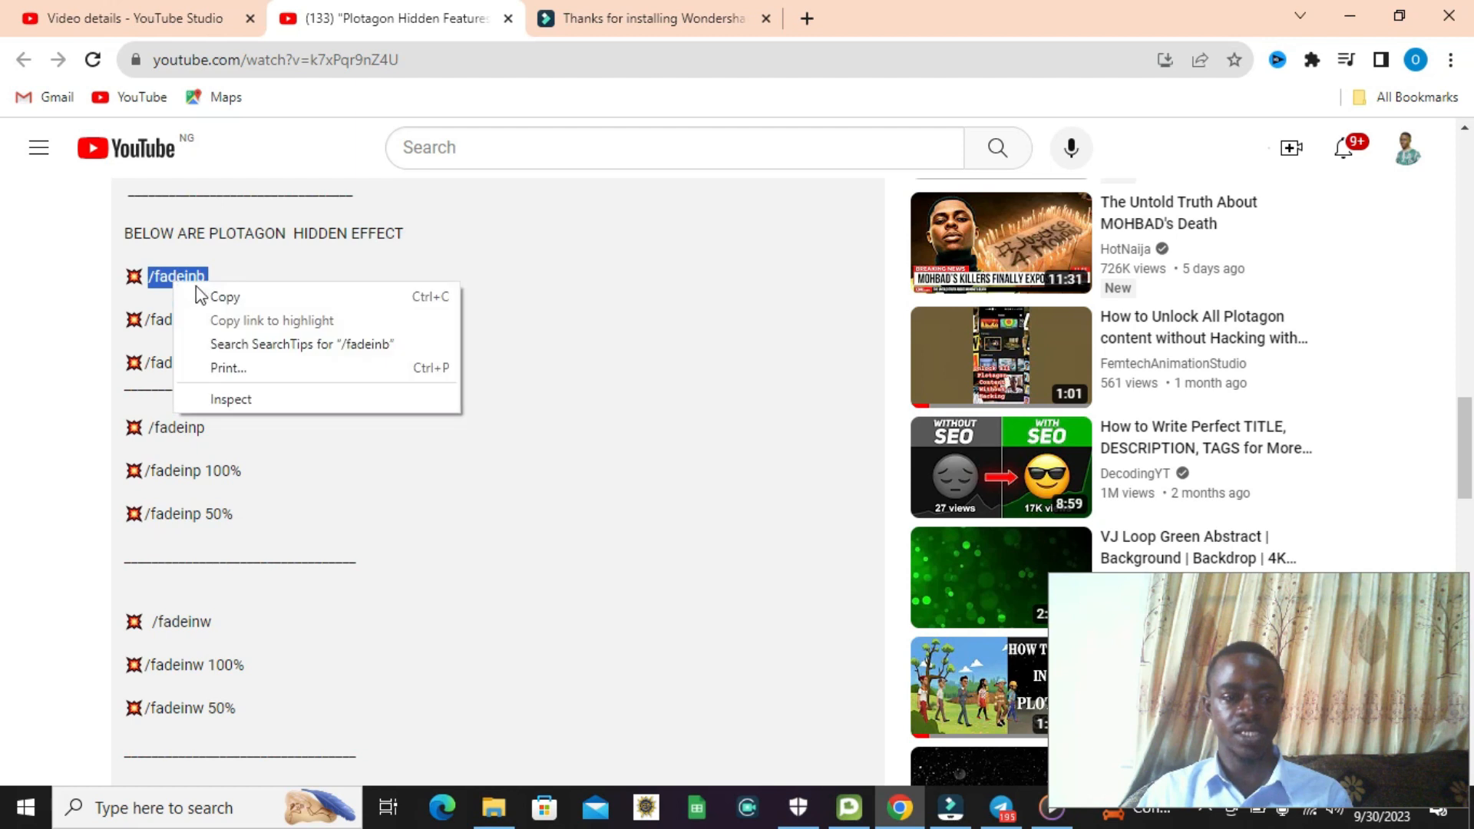
pyautogui.click(206, 297)
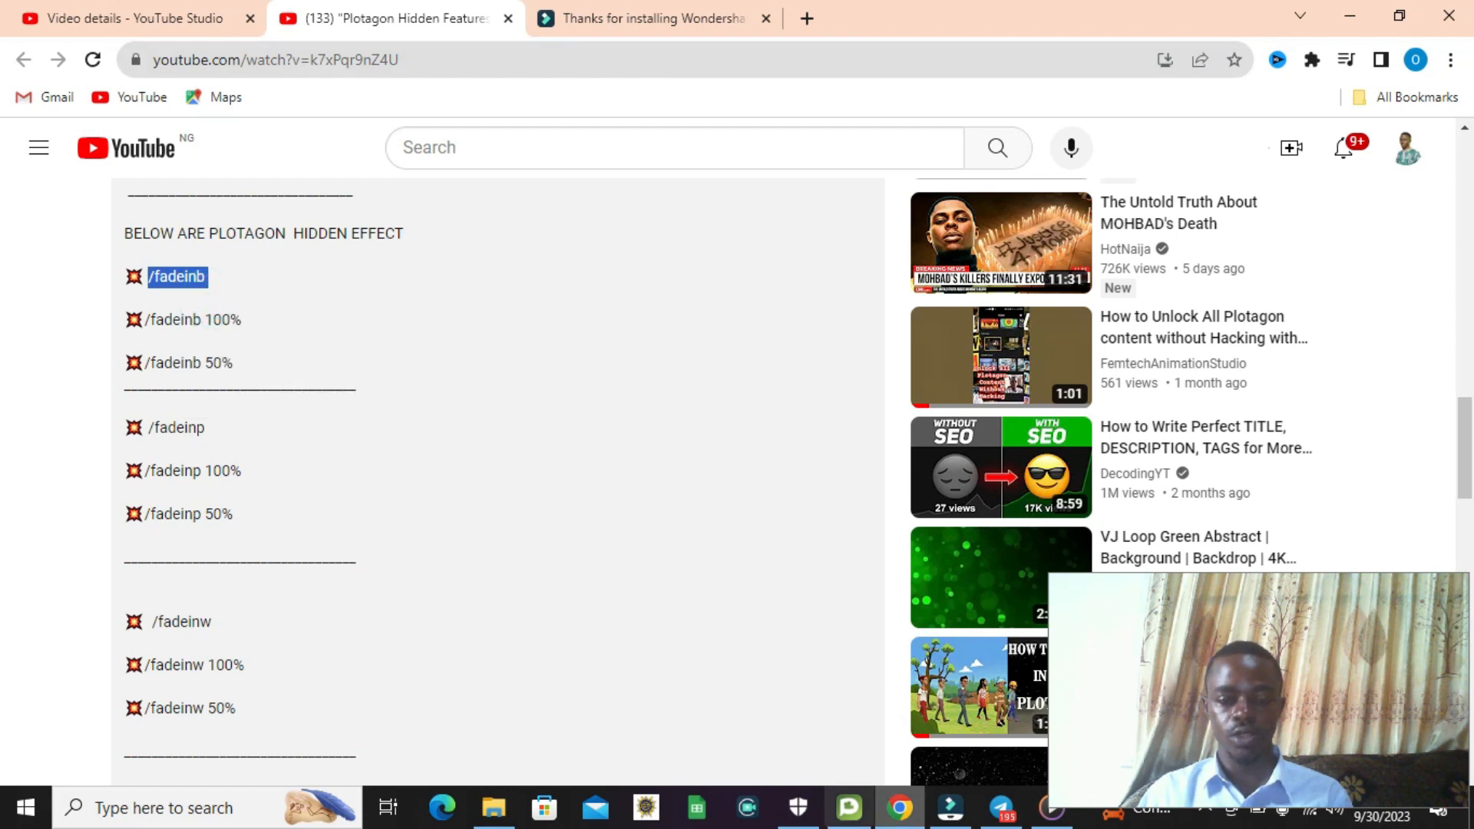
# Step: Return to Plotagon Studio and delete the "/fadeinb /old" effect dialogue before the Doctors office scene
pyautogui.click(848, 812)
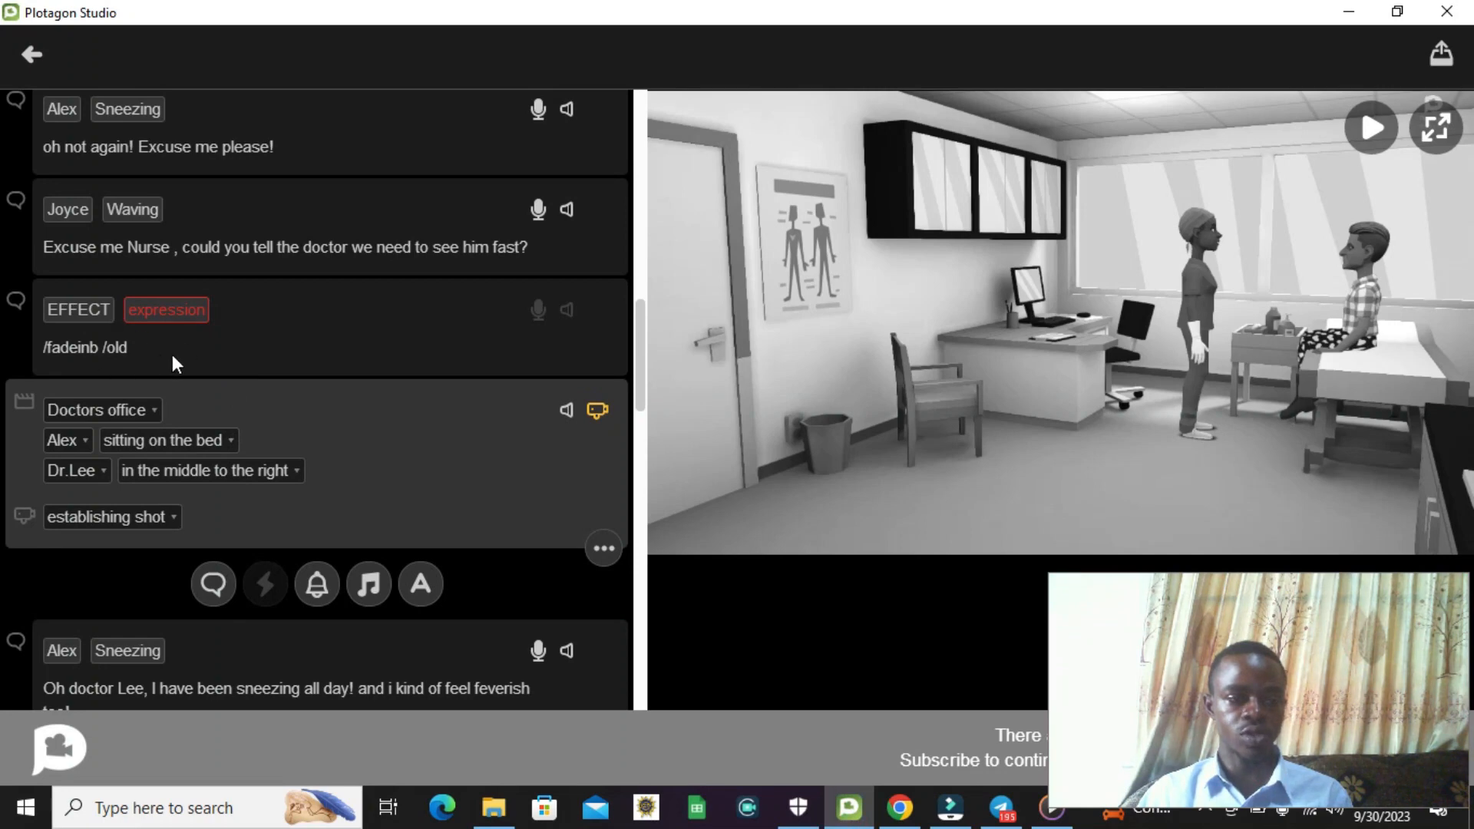
pyautogui.click(451, 354)
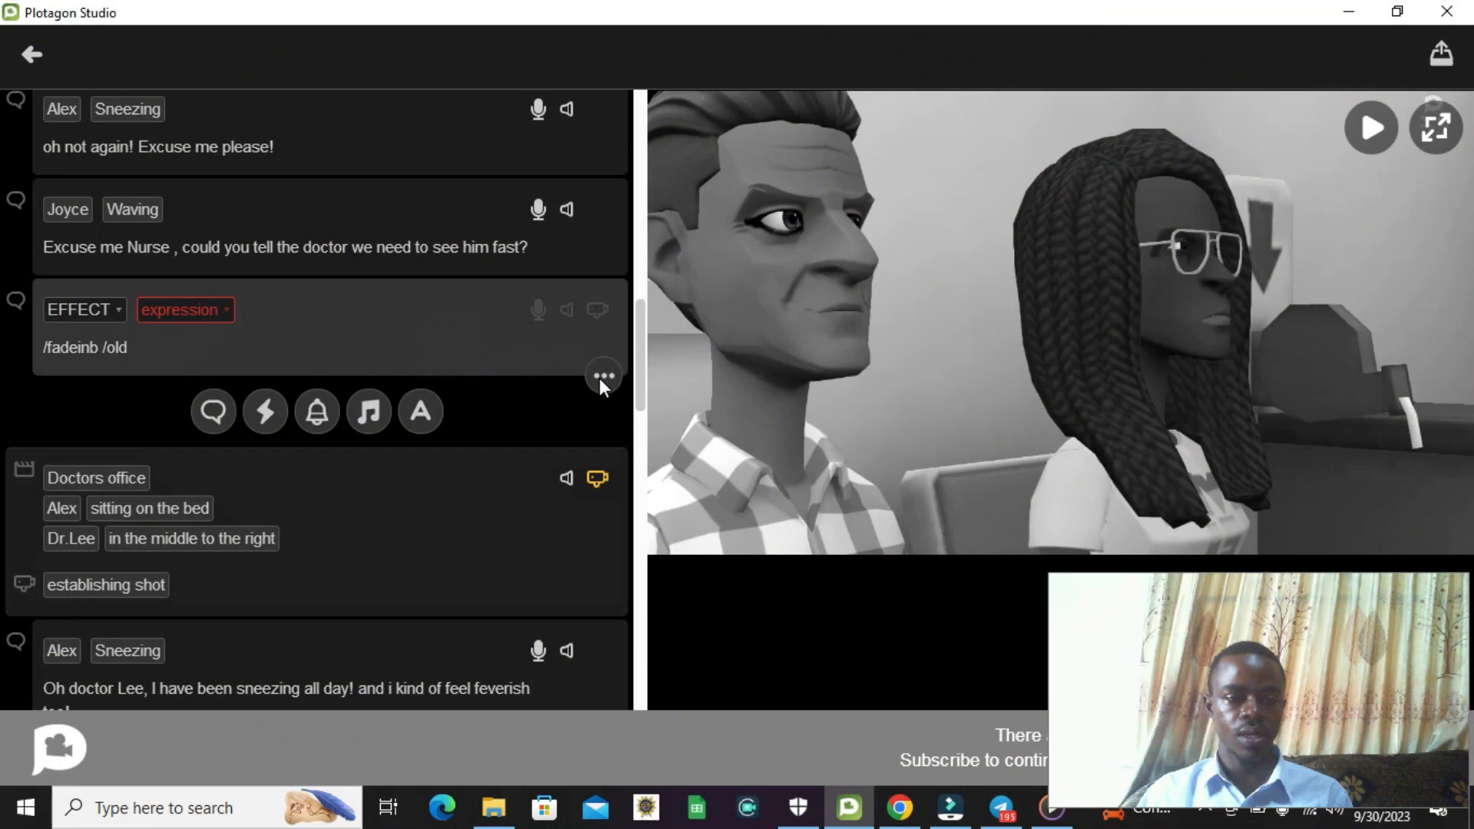
pyautogui.click(603, 377)
pyautogui.click(603, 337)
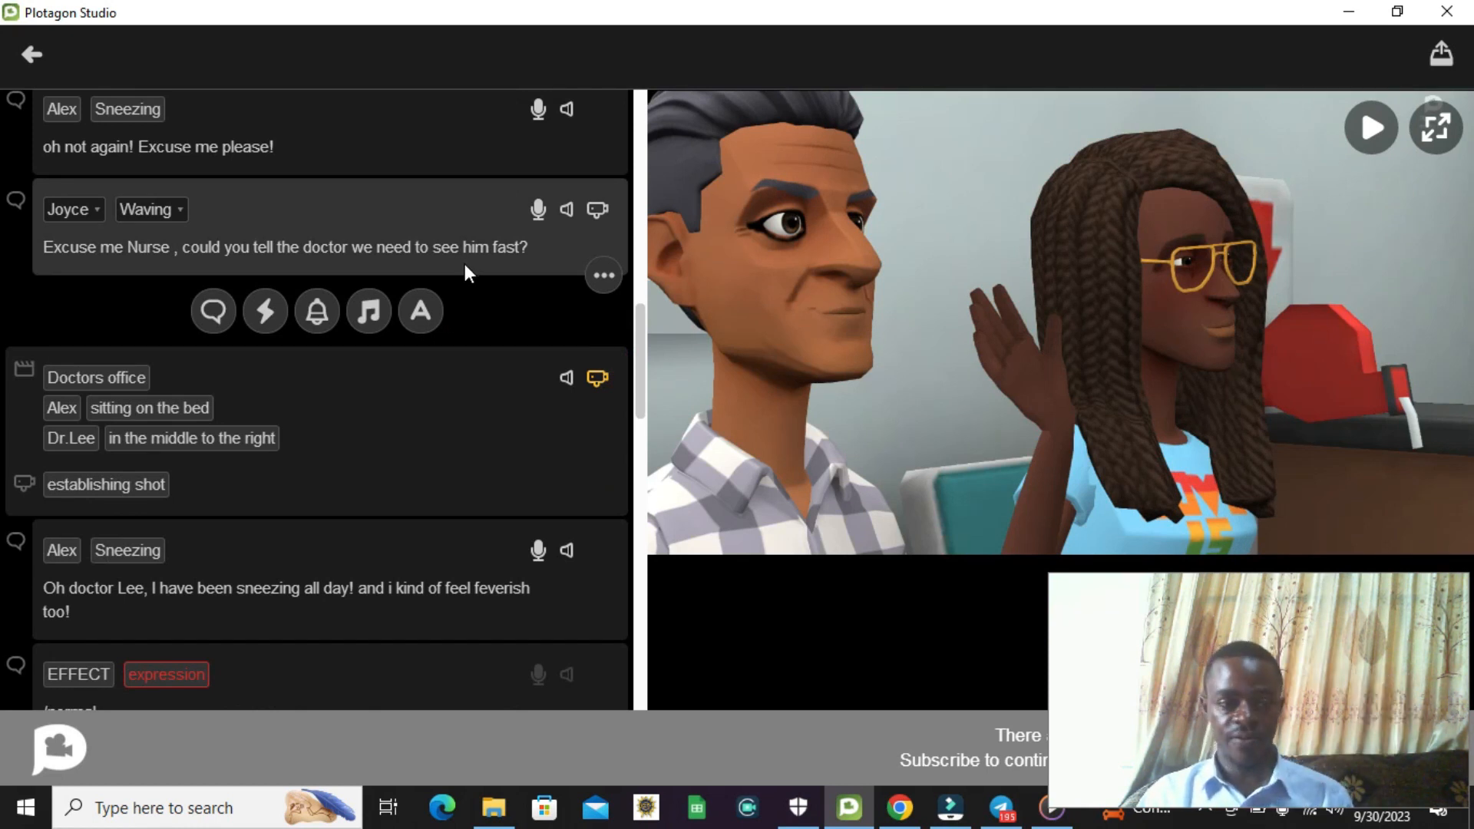
# Step: Add a dialogue after Joyce's Waving line, enter /fadeinb as its text and leave it without an actor
pyautogui.click(206, 311)
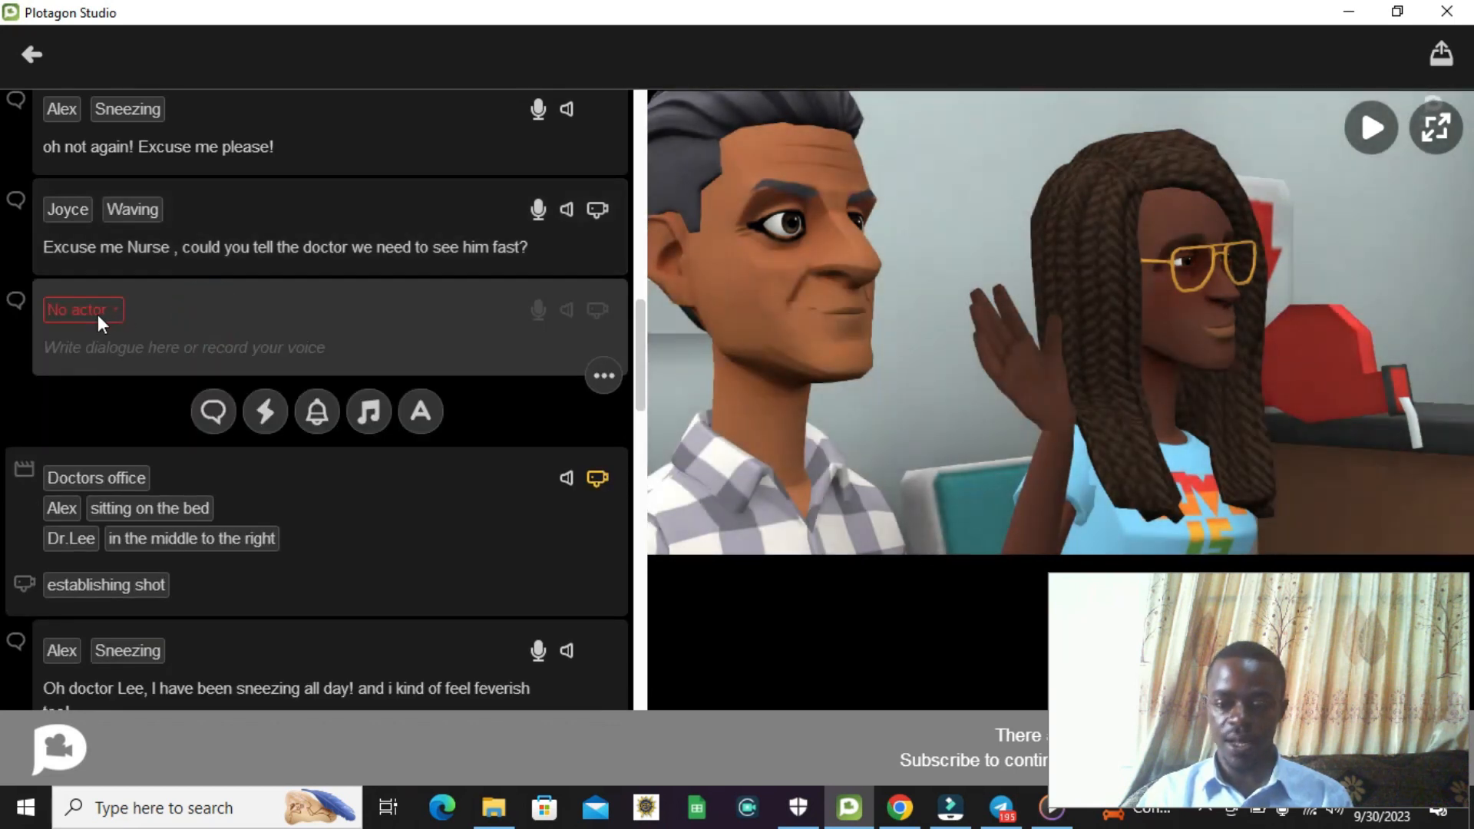
pyautogui.click(129, 350)
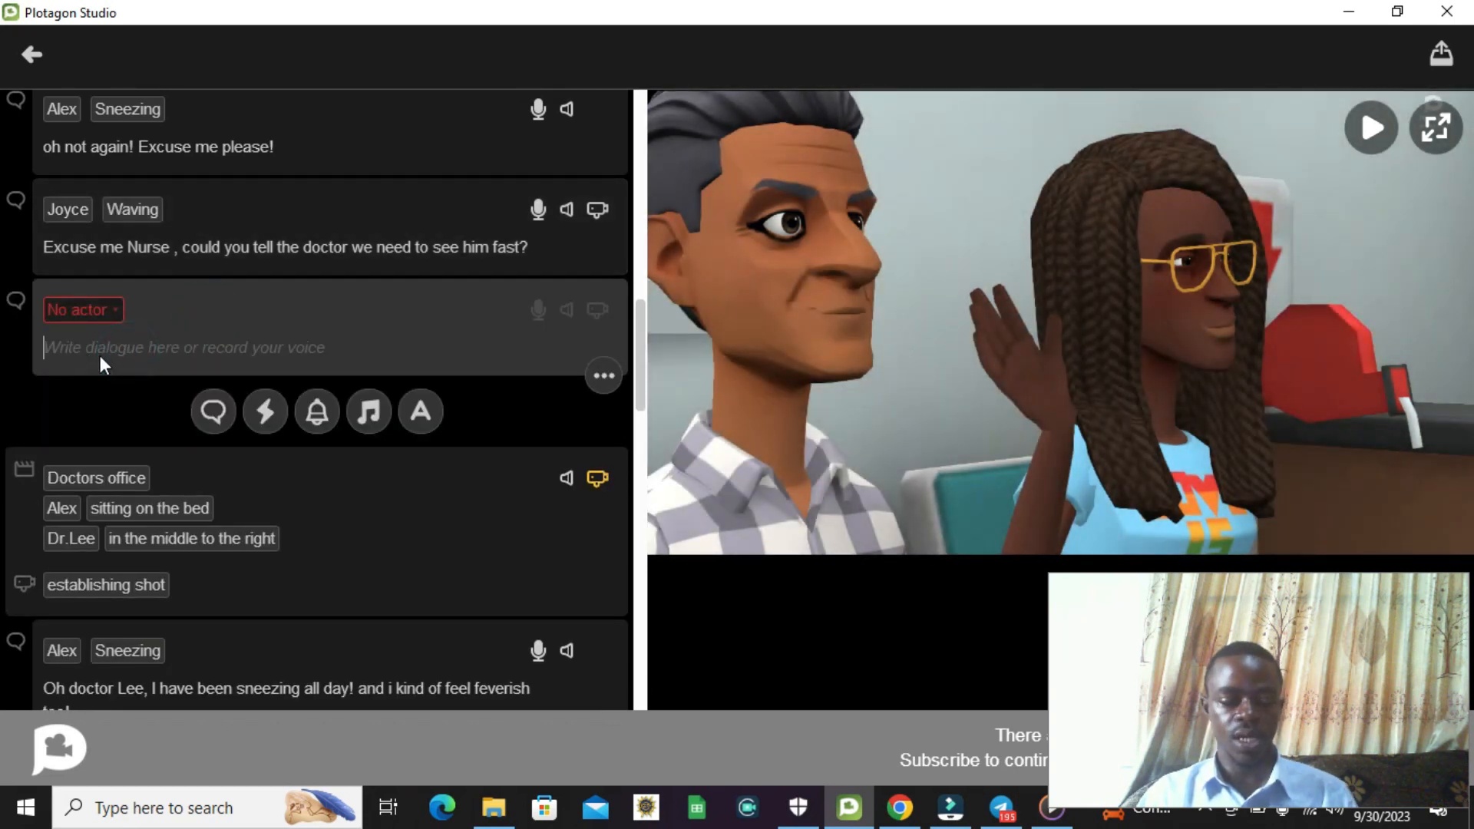
pyautogui.write('/fadeinb')
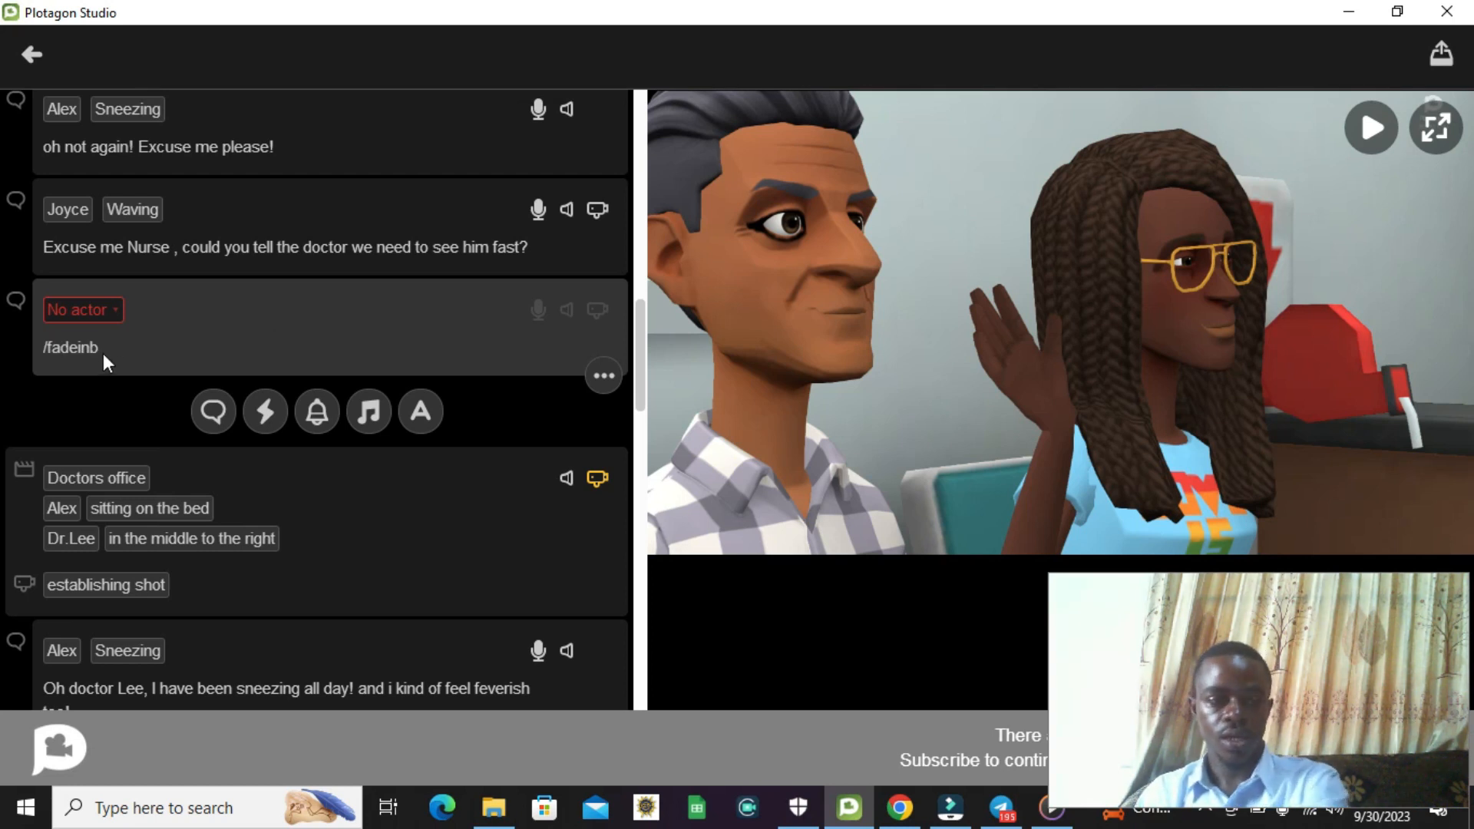
pyautogui.click(301, 222)
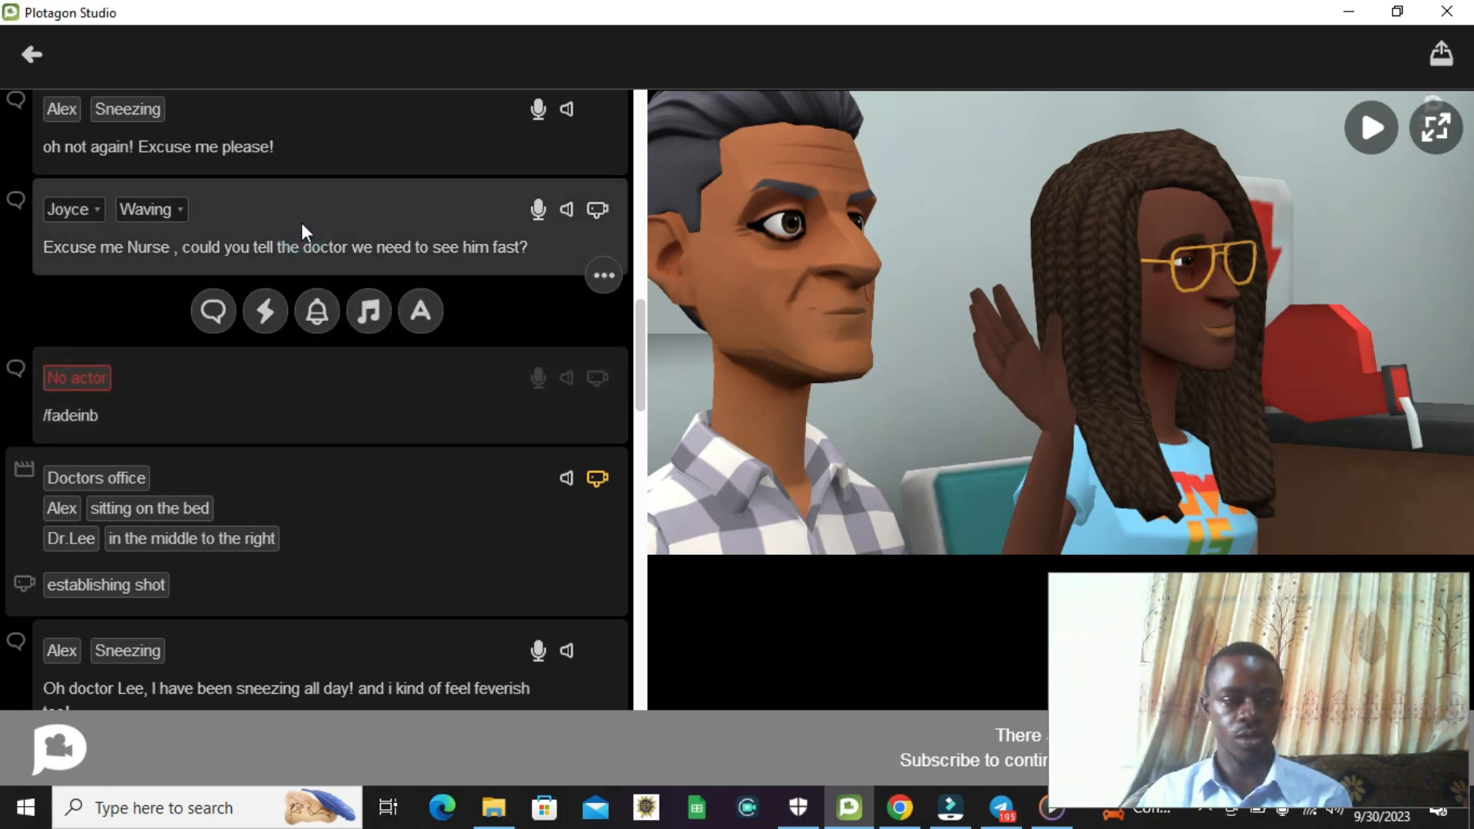
pyautogui.click(297, 388)
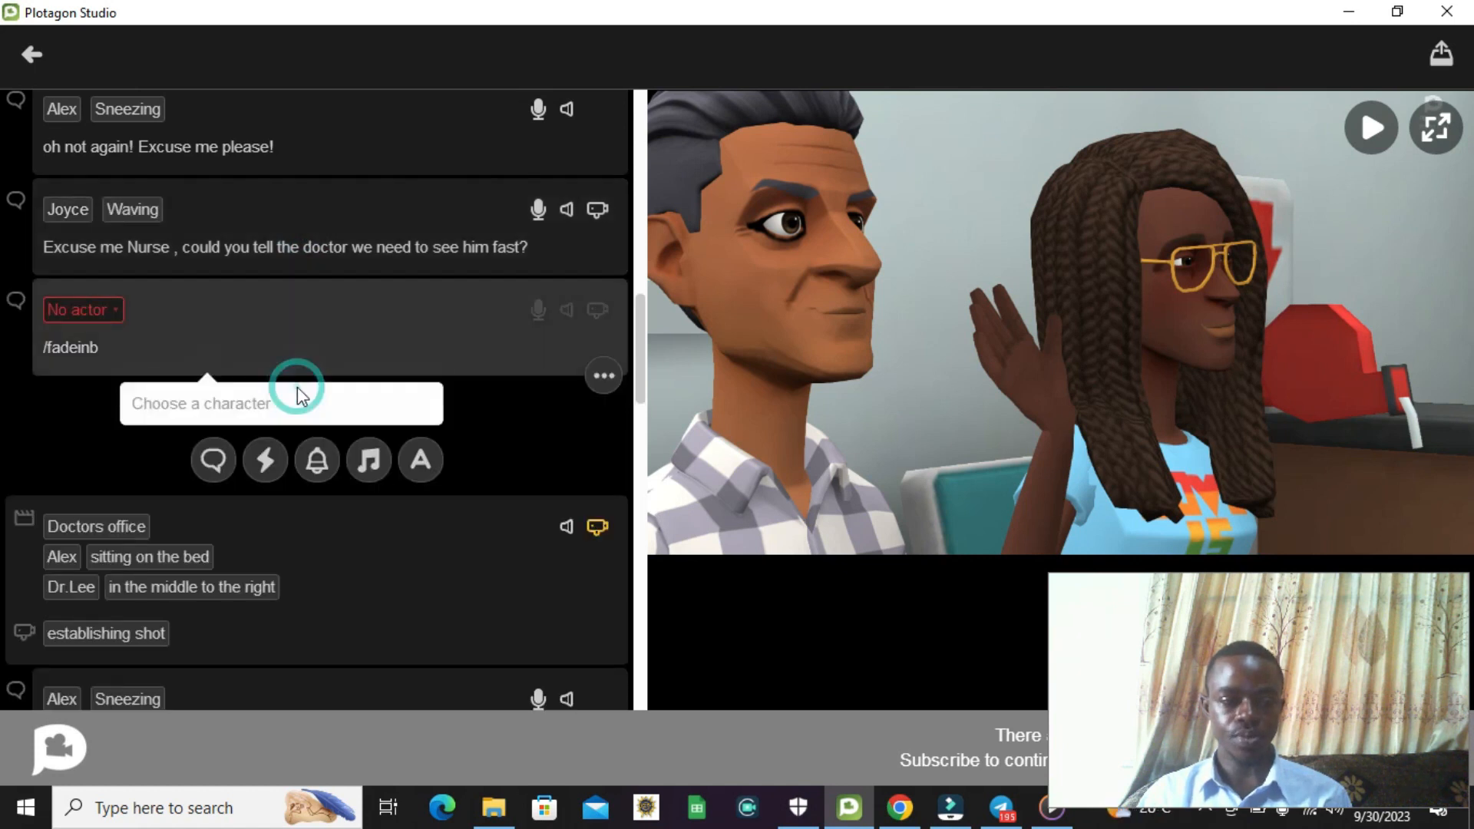
pyautogui.click(359, 197)
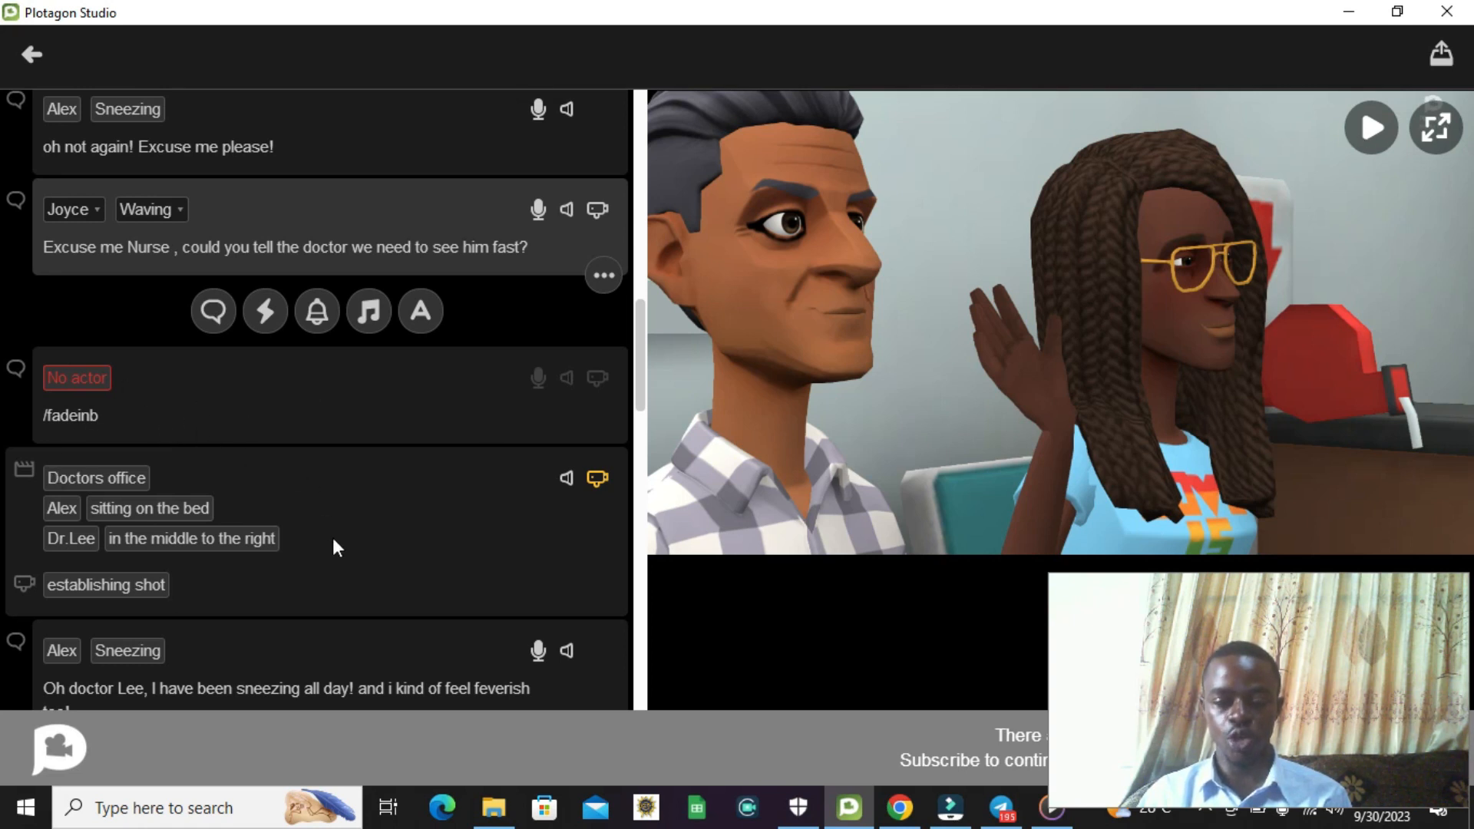
pyautogui.scroll(15, 261, 457)
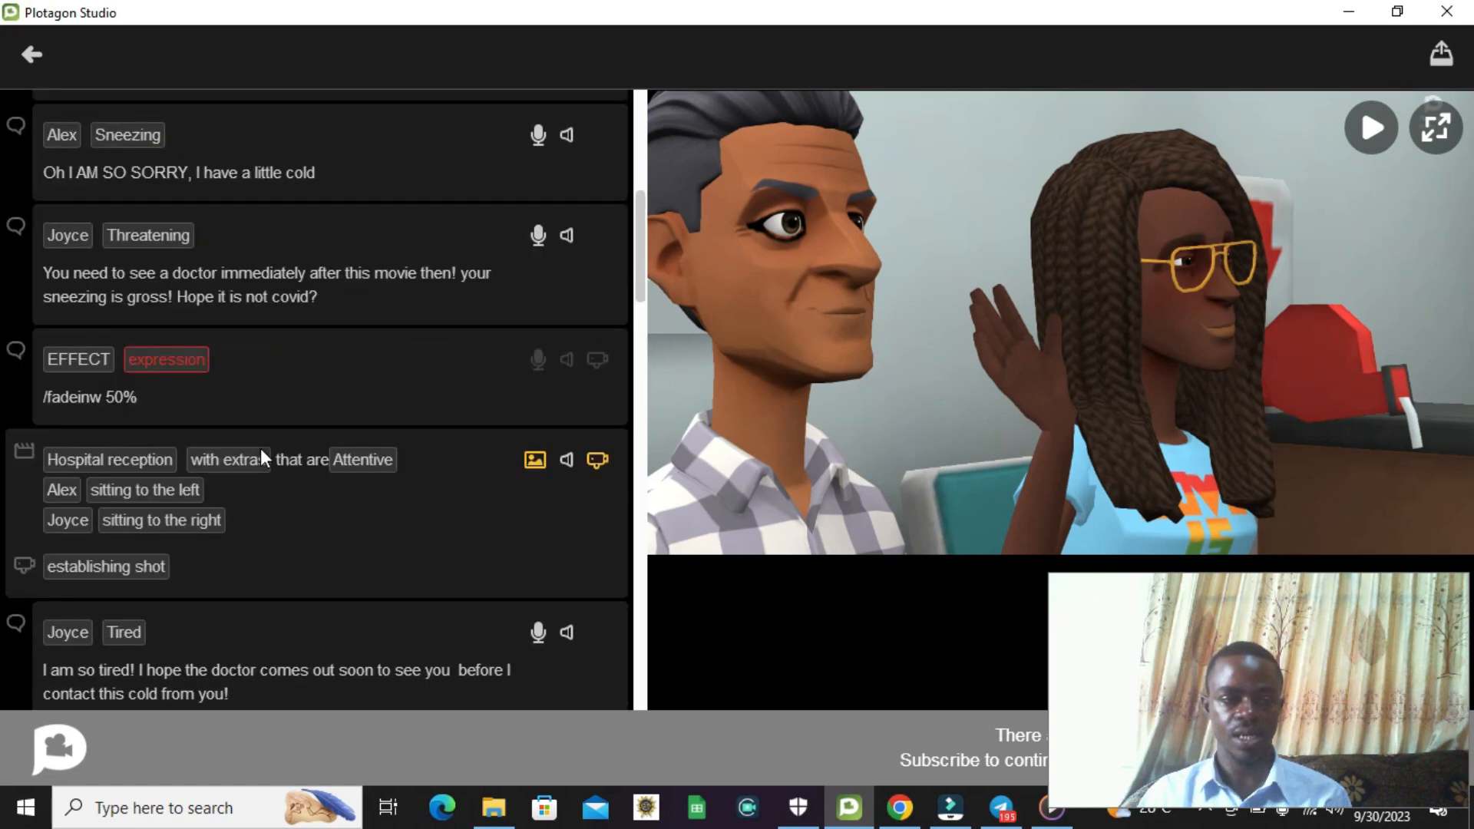
pyautogui.scroll(5, 260, 458)
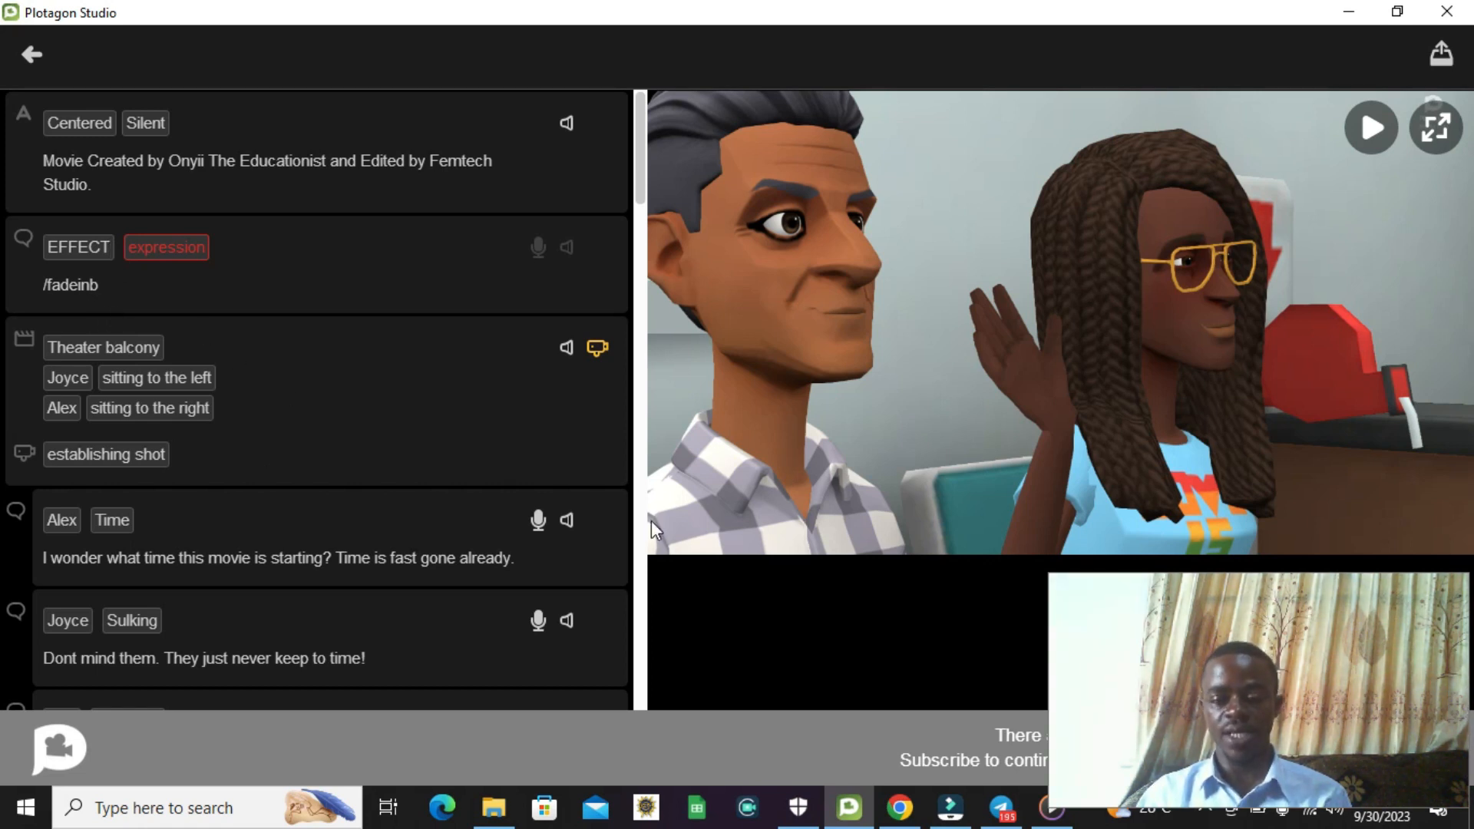
pyautogui.moveTo(1150, 666); pyautogui.dragTo(629, 144)
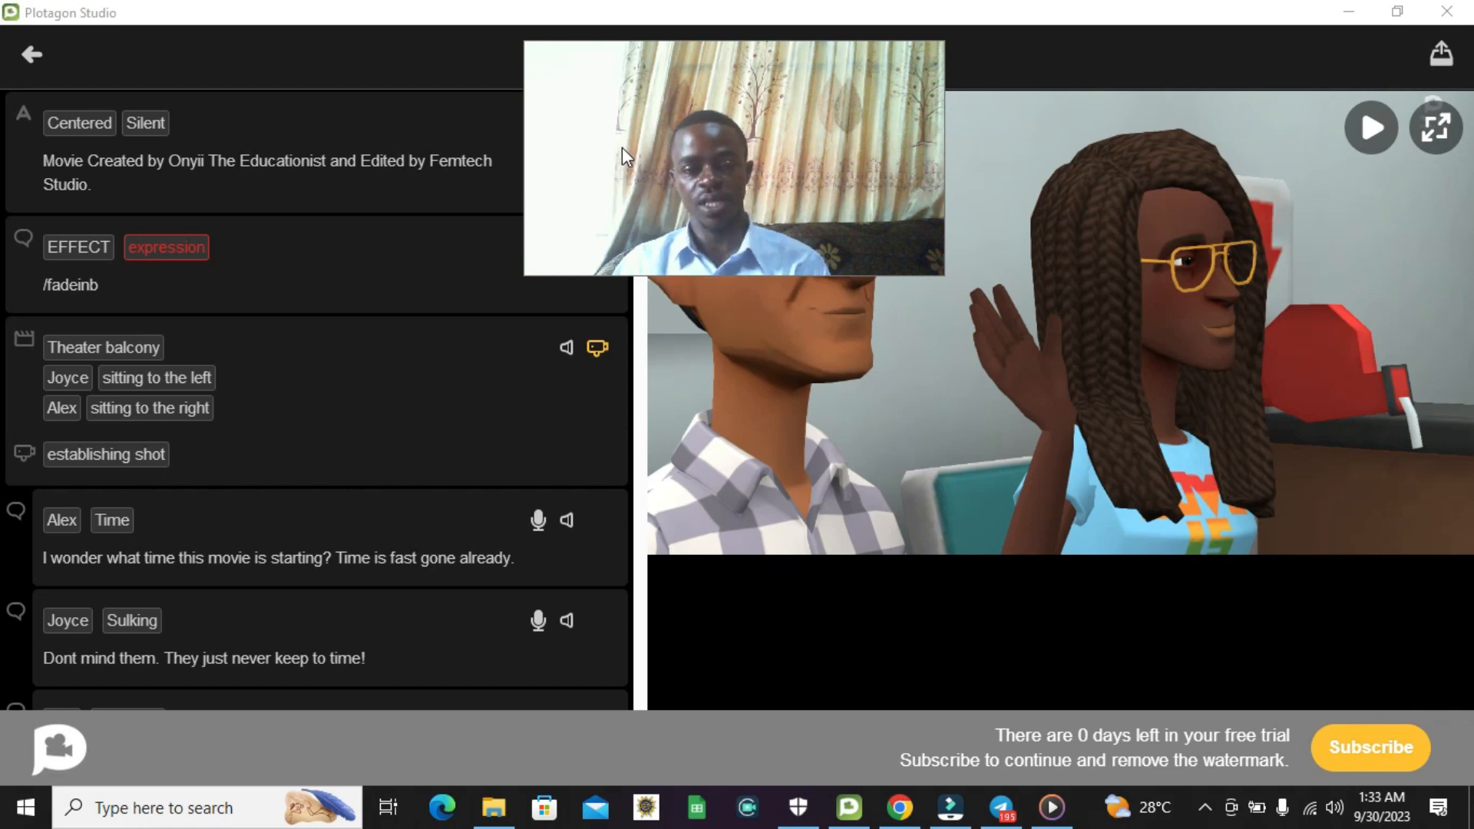
pyautogui.moveTo(670, 142); pyautogui.dragTo(707, 587)
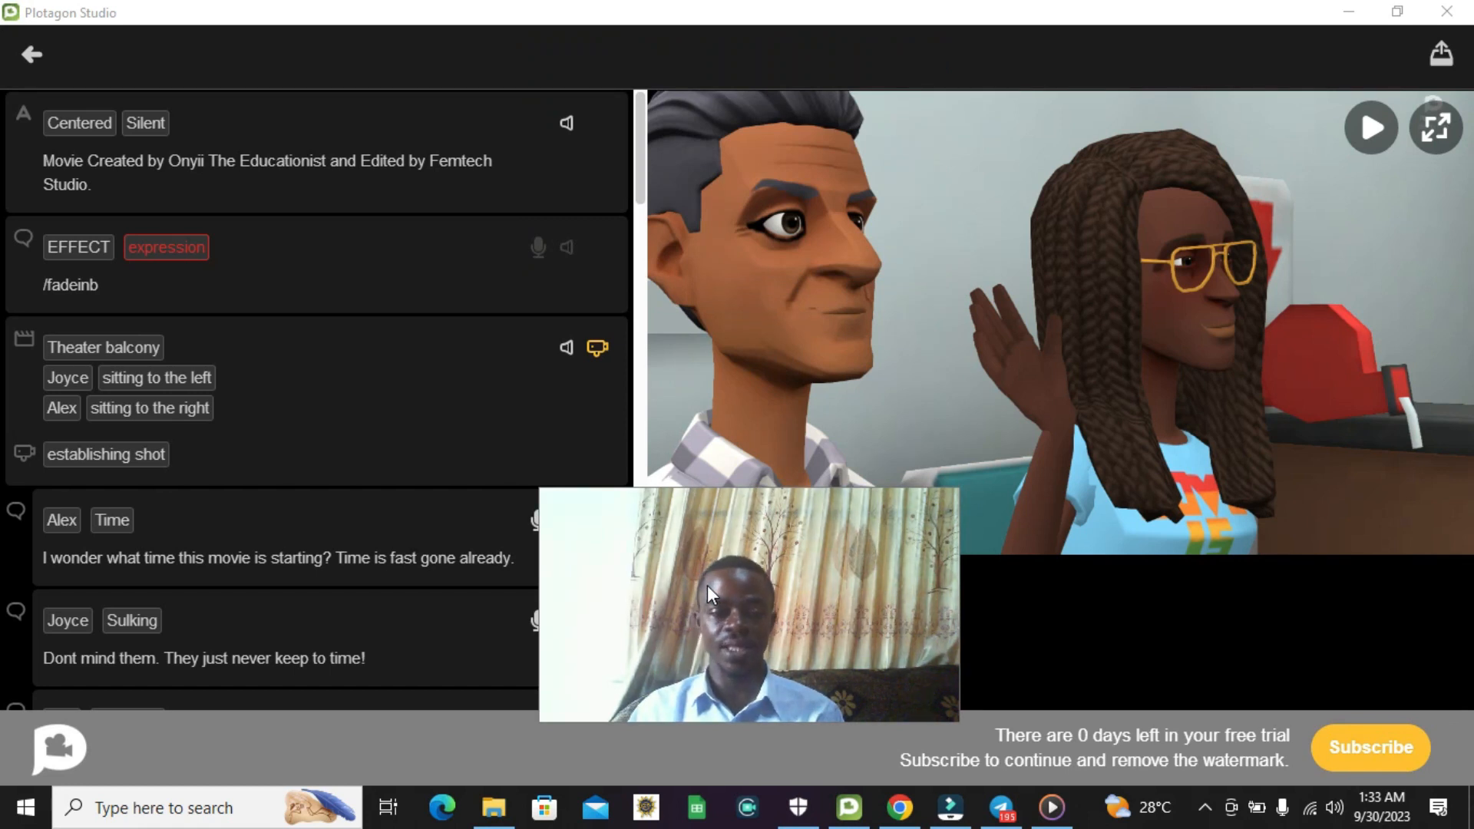